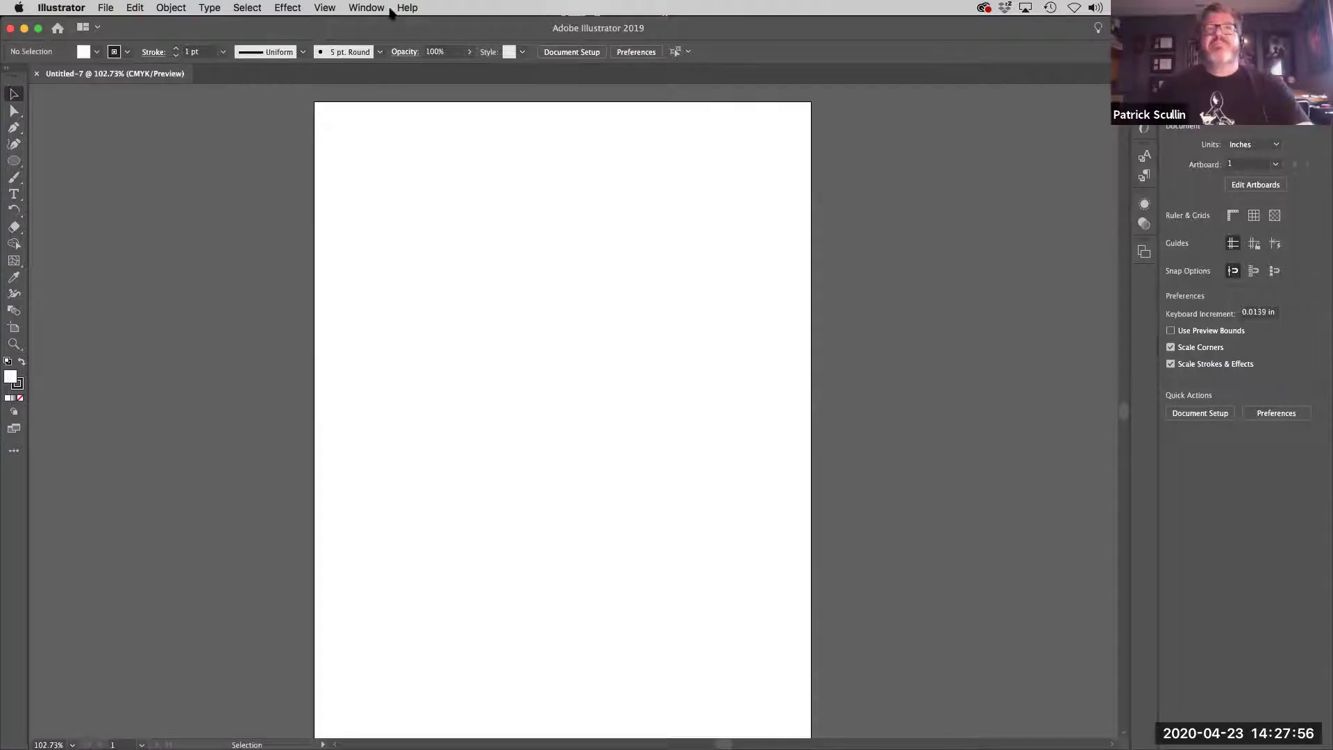
Step: Switch the toolbar from the basic to the Advanced tool set
left_click(379, 7)
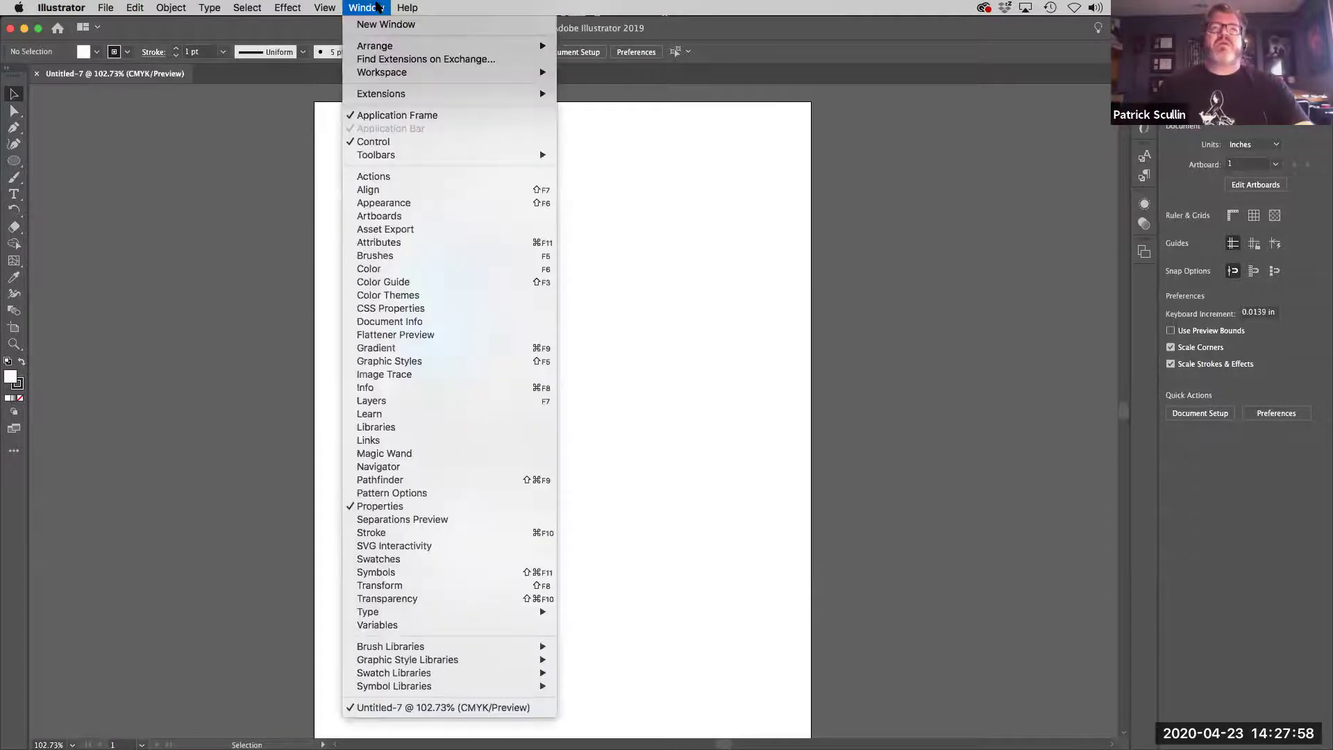
mouse_move(384, 157)
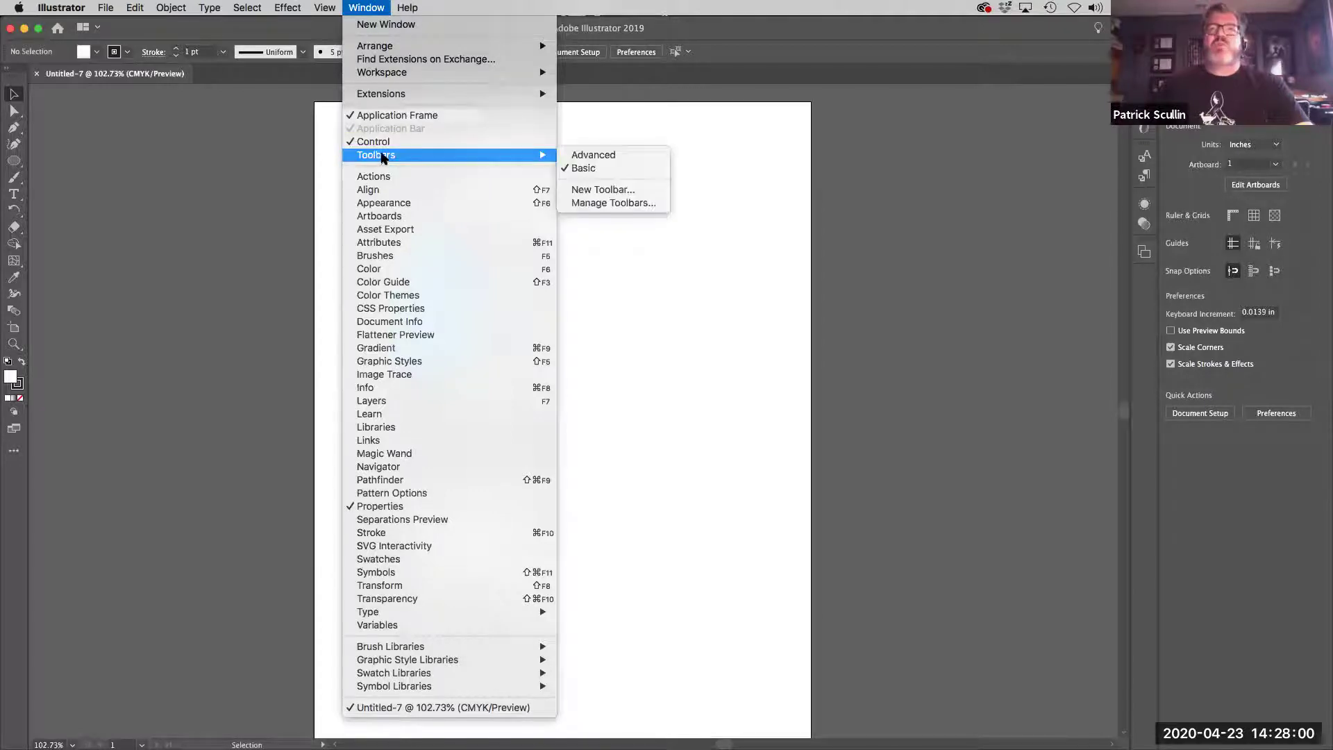
left_click(582, 157)
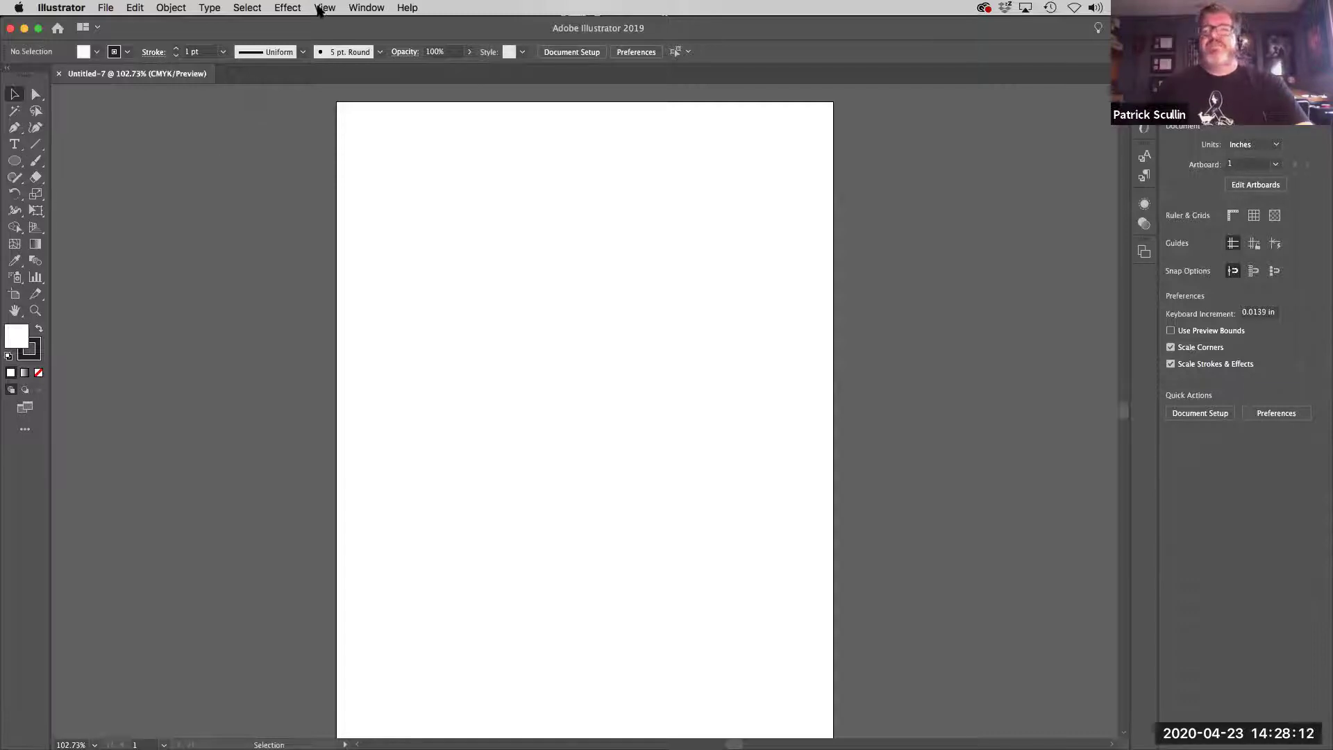
left_click(368, 7)
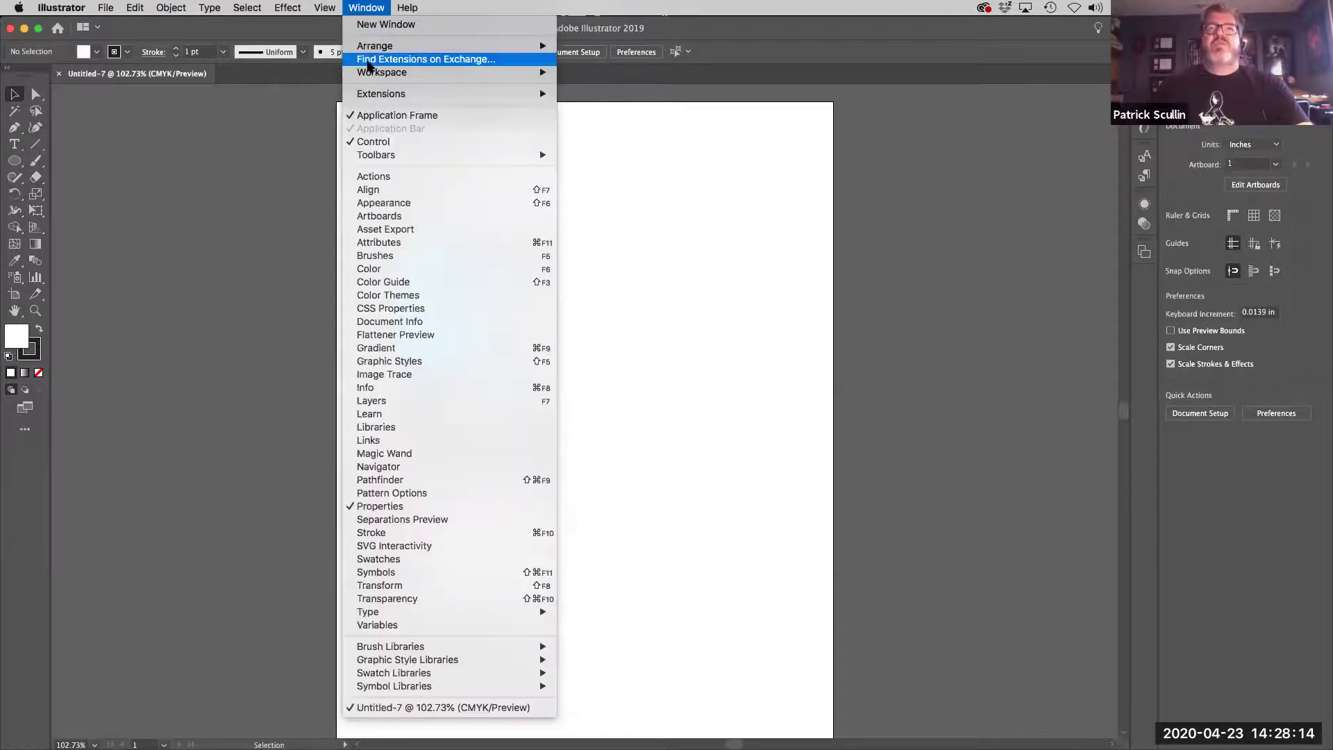
mouse_move(369, 78)
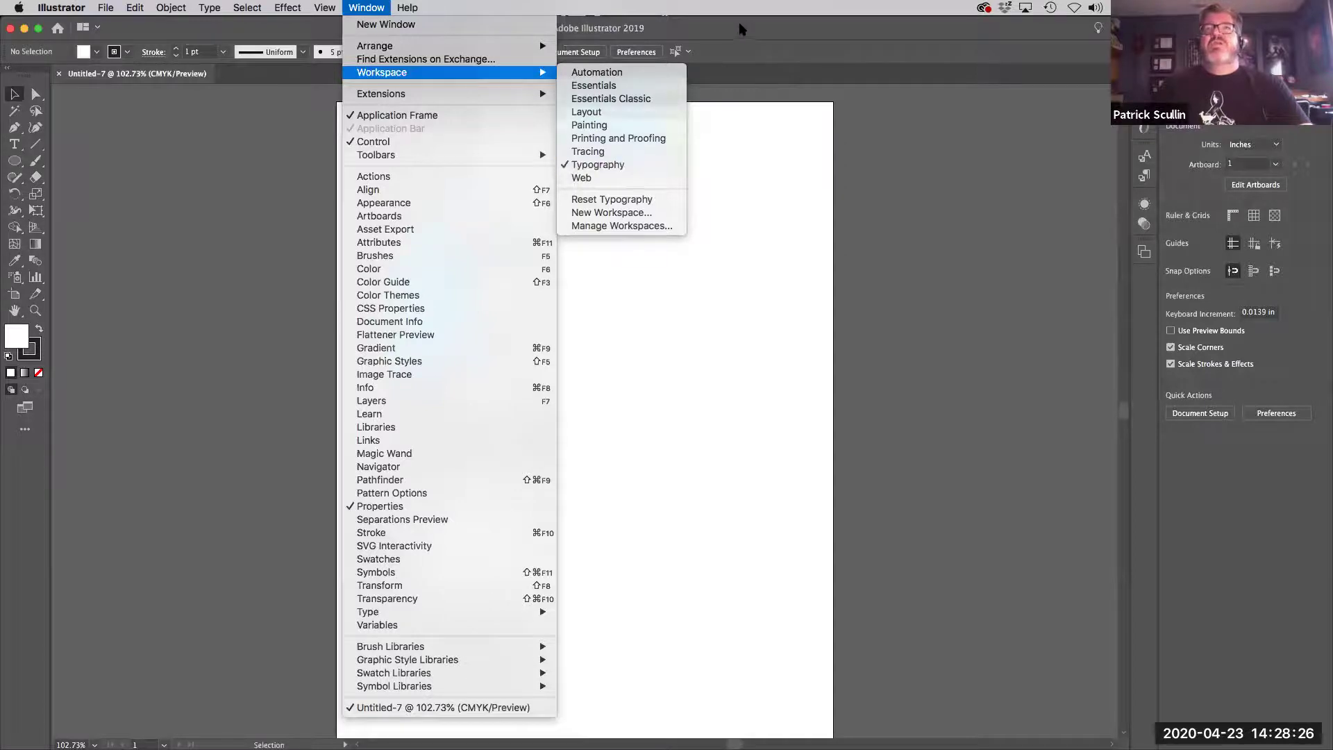
left_click(706, 161)
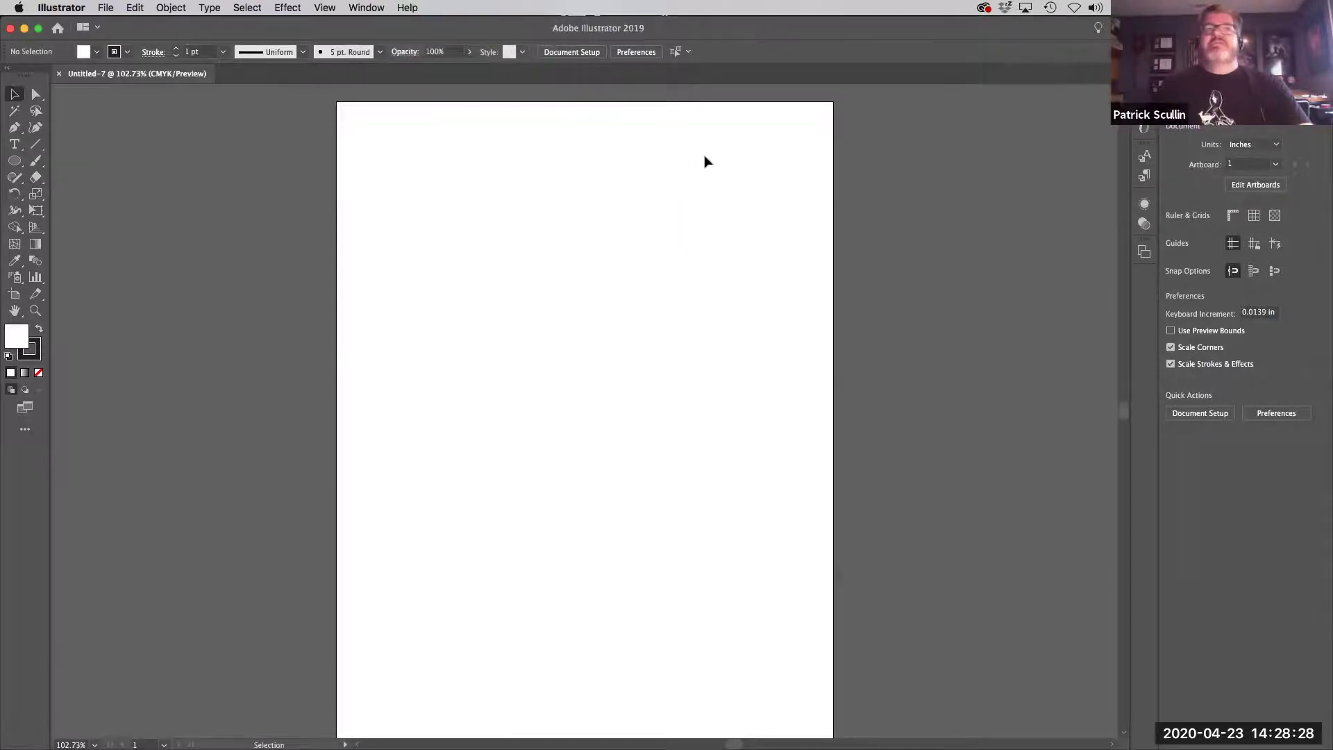
Step: Create a line of point type reading "AWESOME" in the upper-left part of the artboard
left_click(14, 144)
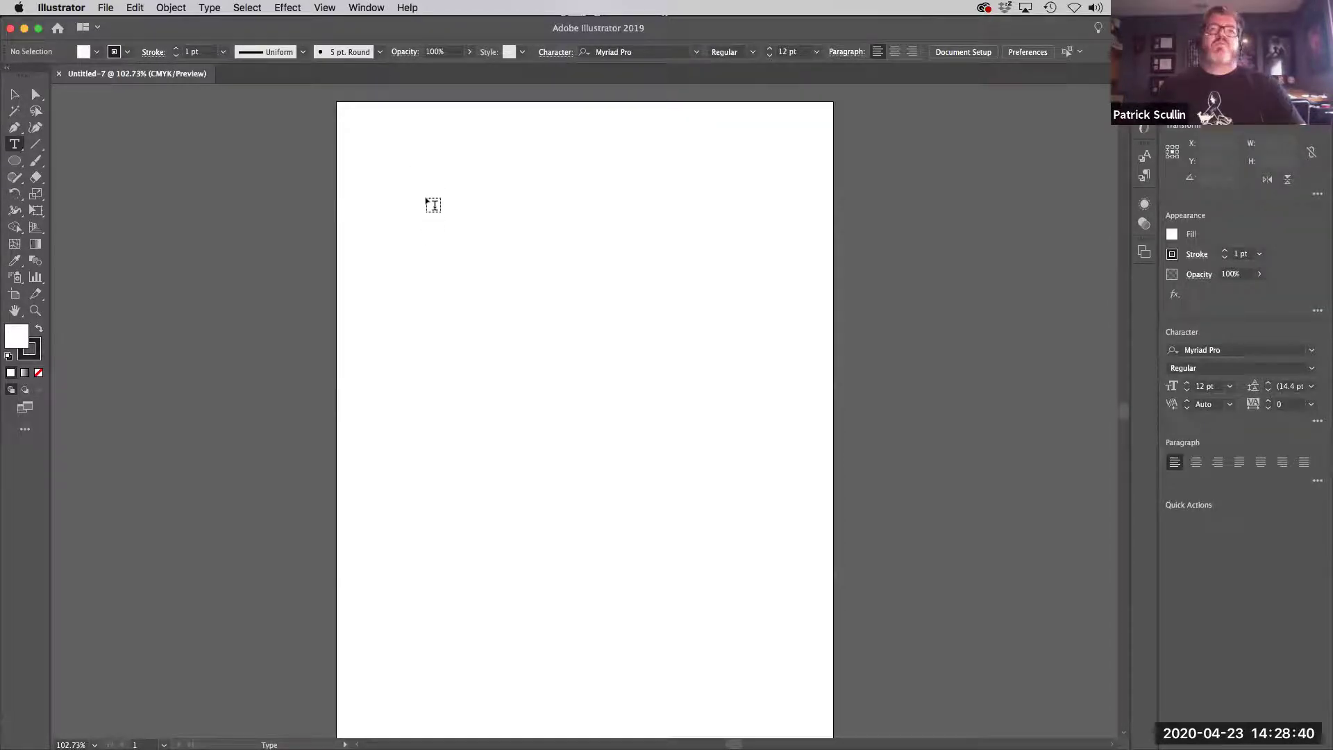
left_click(424, 197)
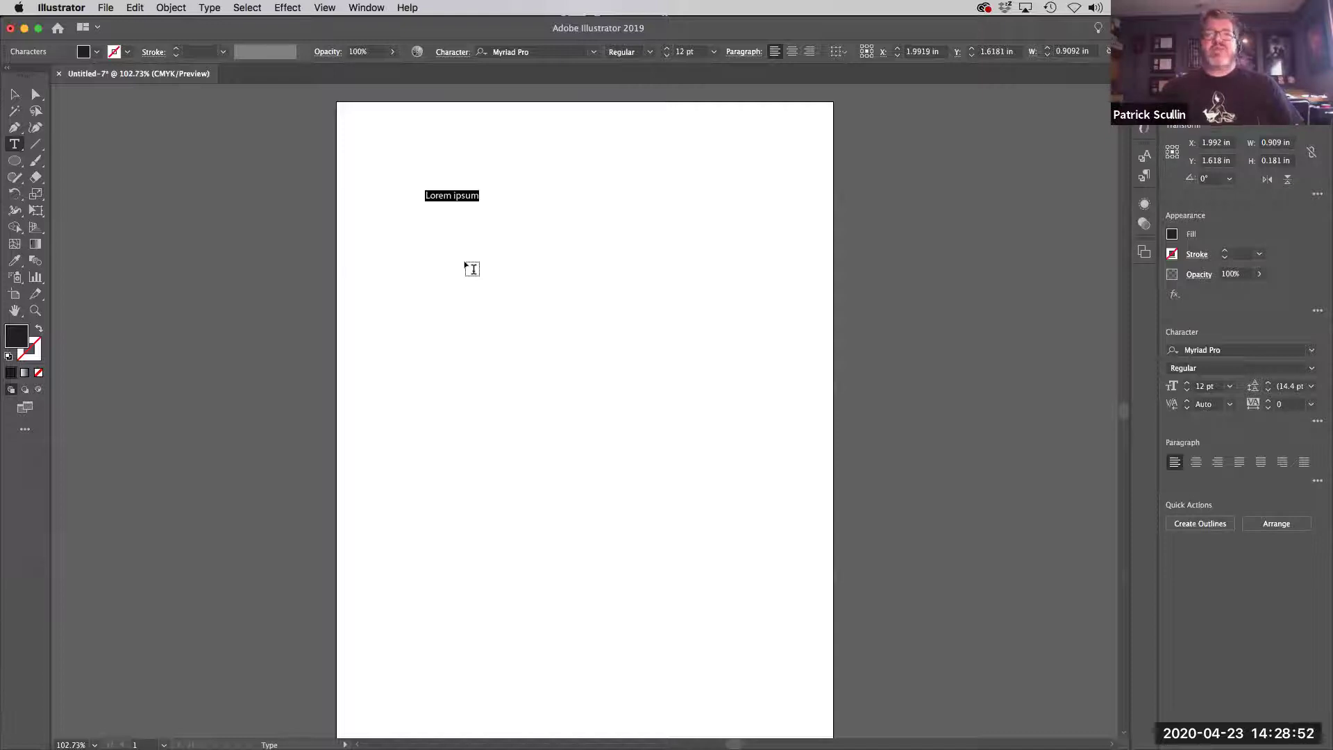
type("AWESOME")
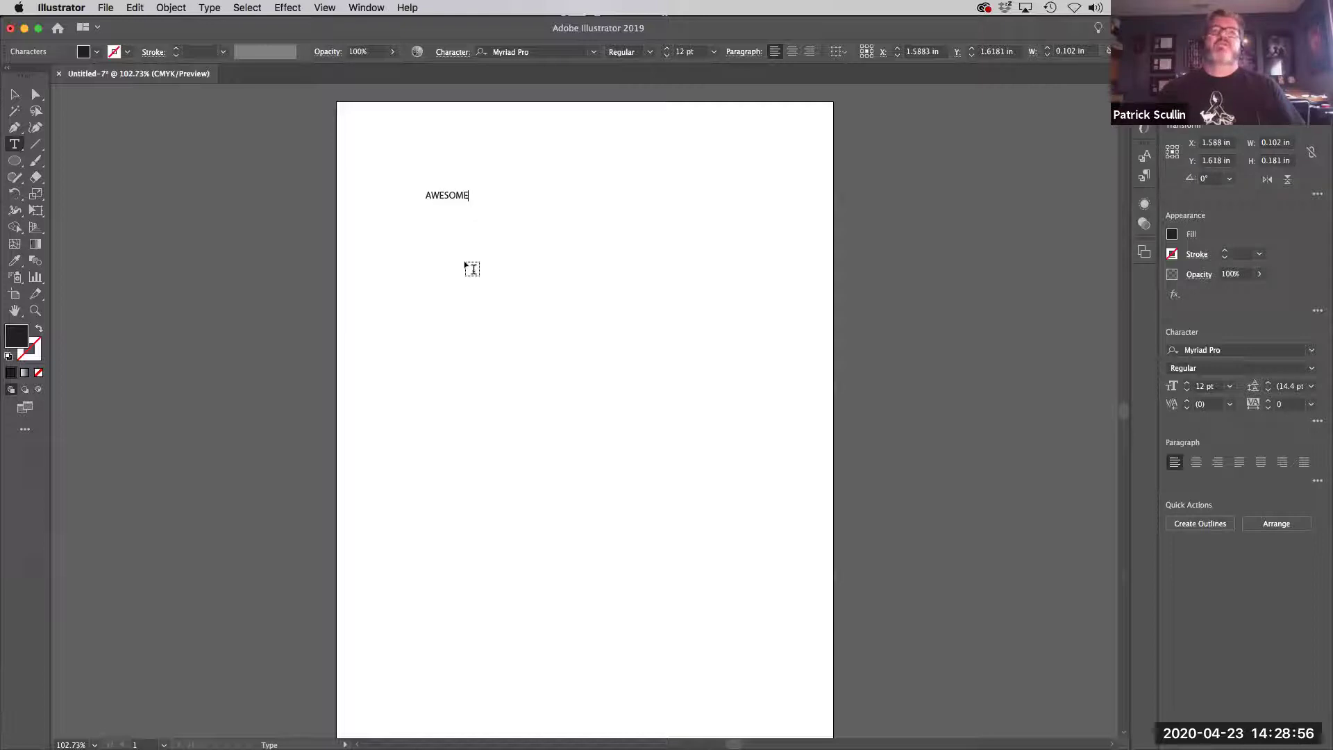
left_click(10, 100)
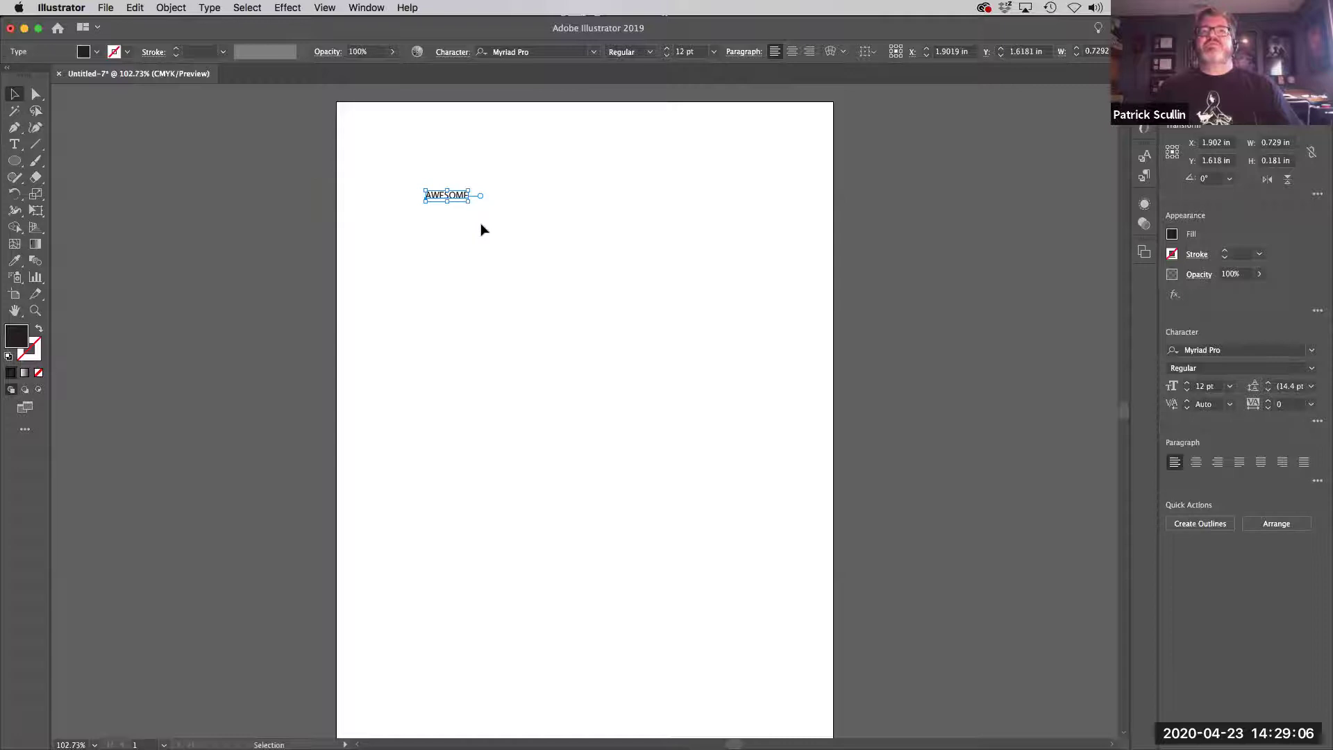
Step: Scale the AWESOME text proportionally to about 26.3 pt and reposition it near the artboard's upper edge, at about X 1.97 in, Y 0.89 in
key("super+equal")
key("super+equal")
key("super+equal")
key("super+equal")
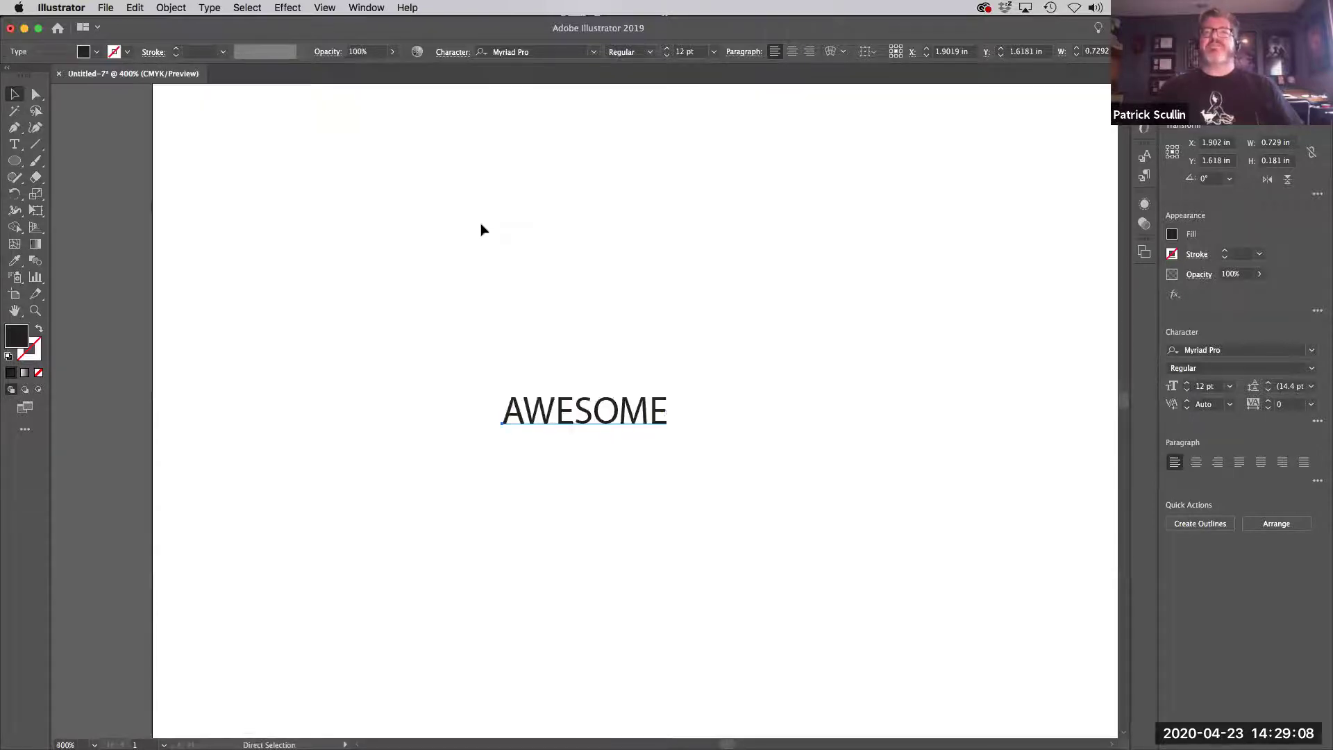
left_click(453, 443)
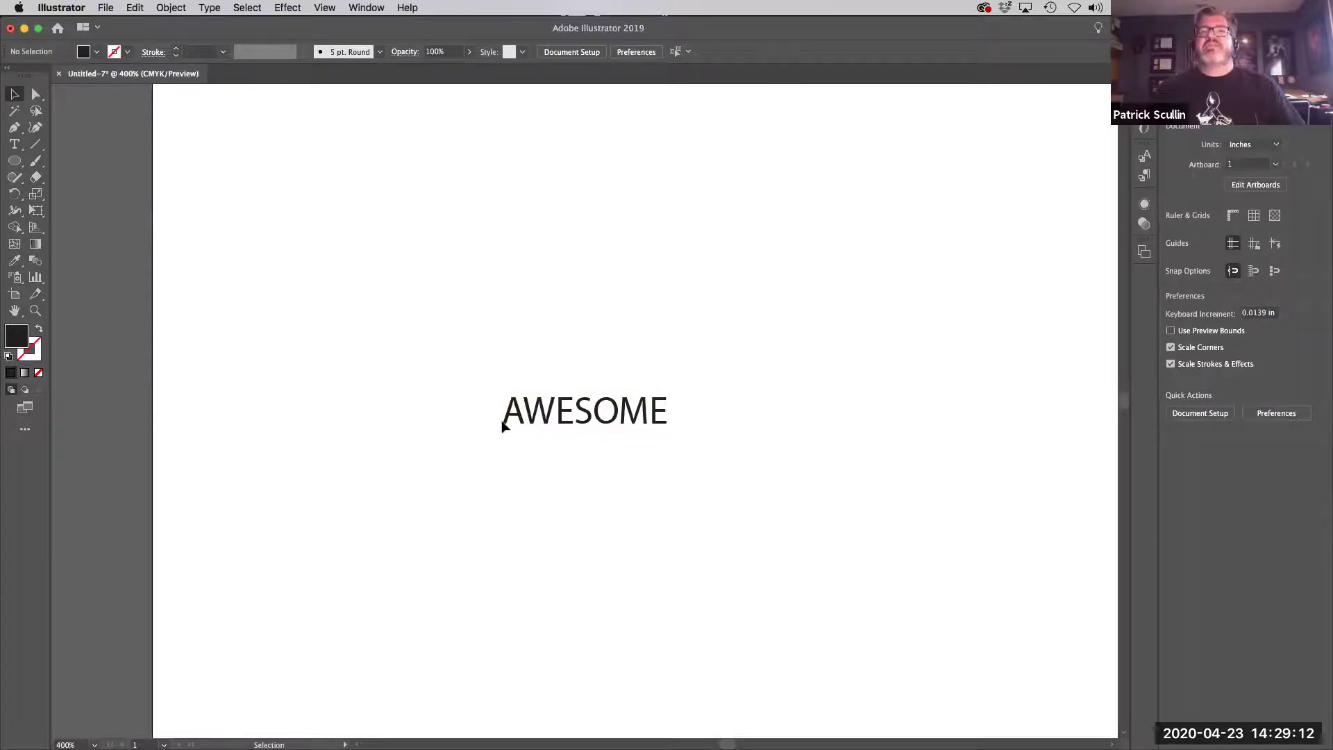
left_click(503, 427)
left_click_drag(536, 417, 419, 301)
left_click_drag(550, 318, 749, 367)
left_click_drag(631, 342, 837, 249)
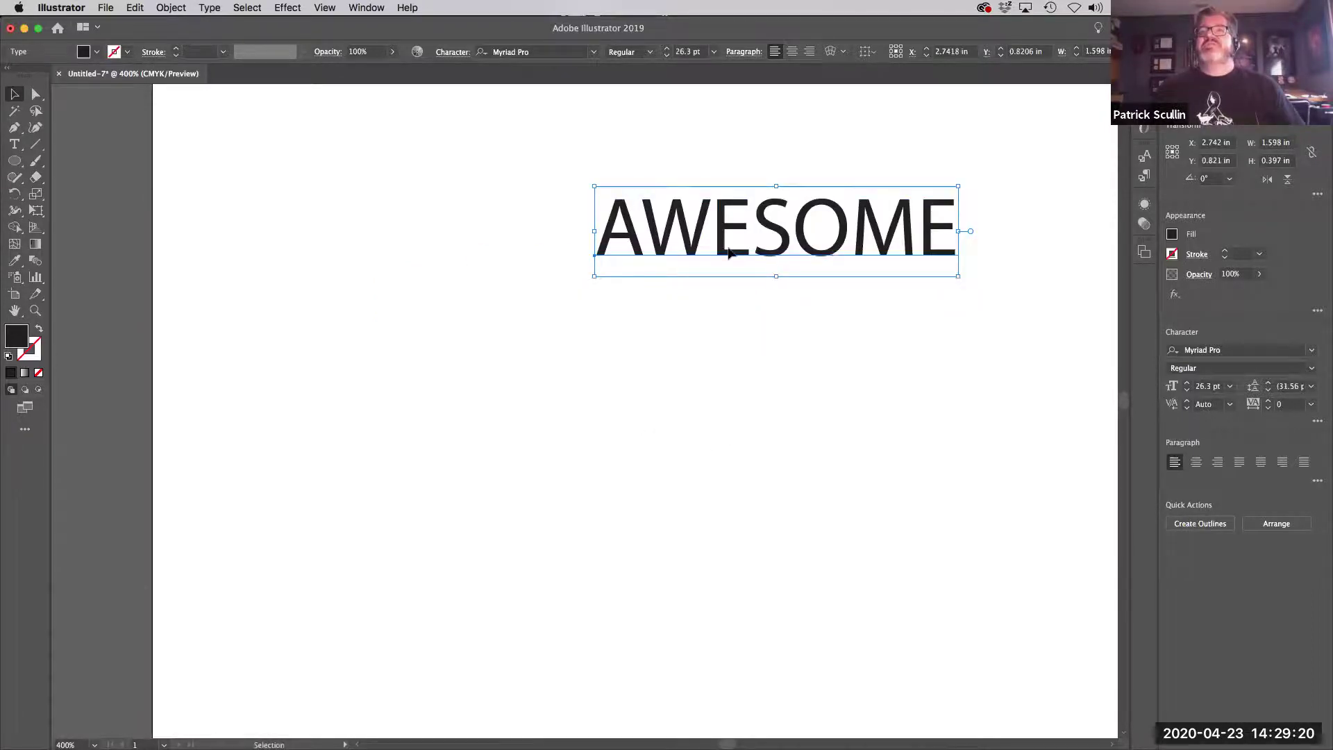
scroll(601, 246, "right", 5)
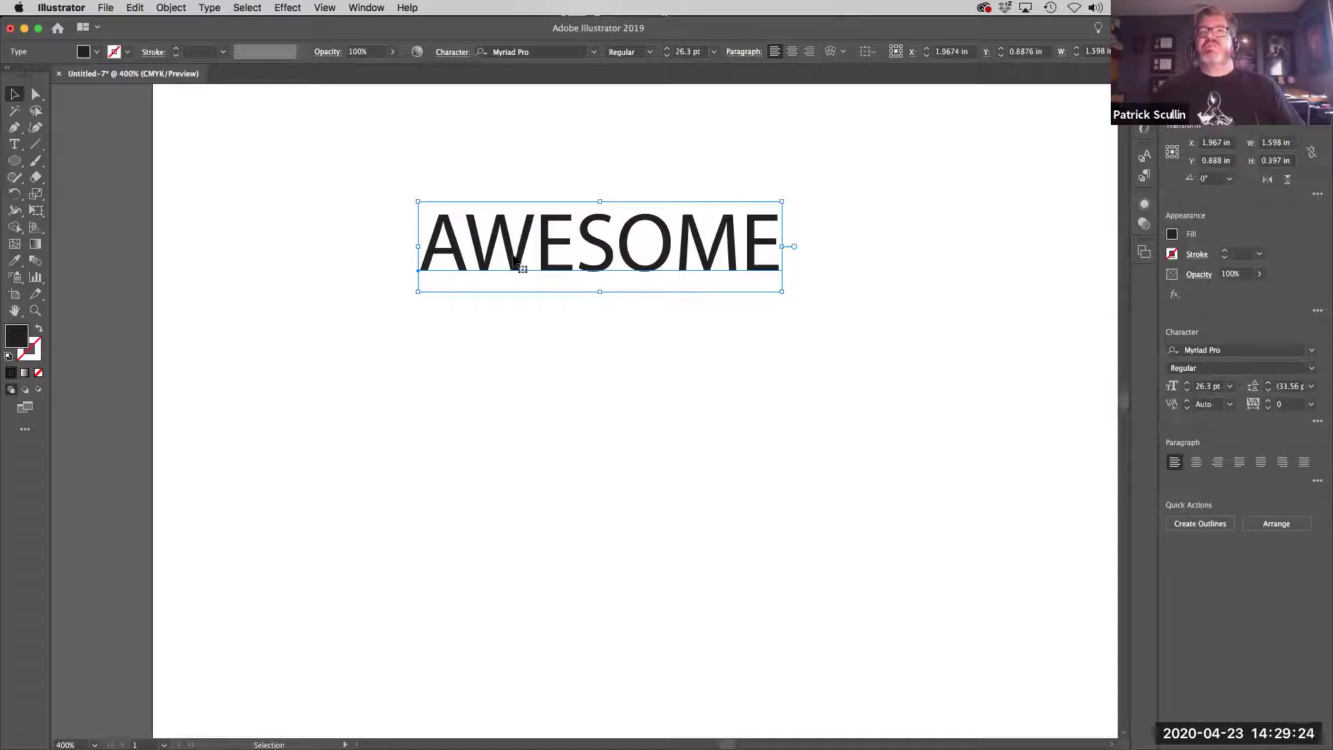
Step: Draw an area type frame about 1.53 by 1.26 in below the AWESOME headline, filled with the placeholder text
left_click(16, 146)
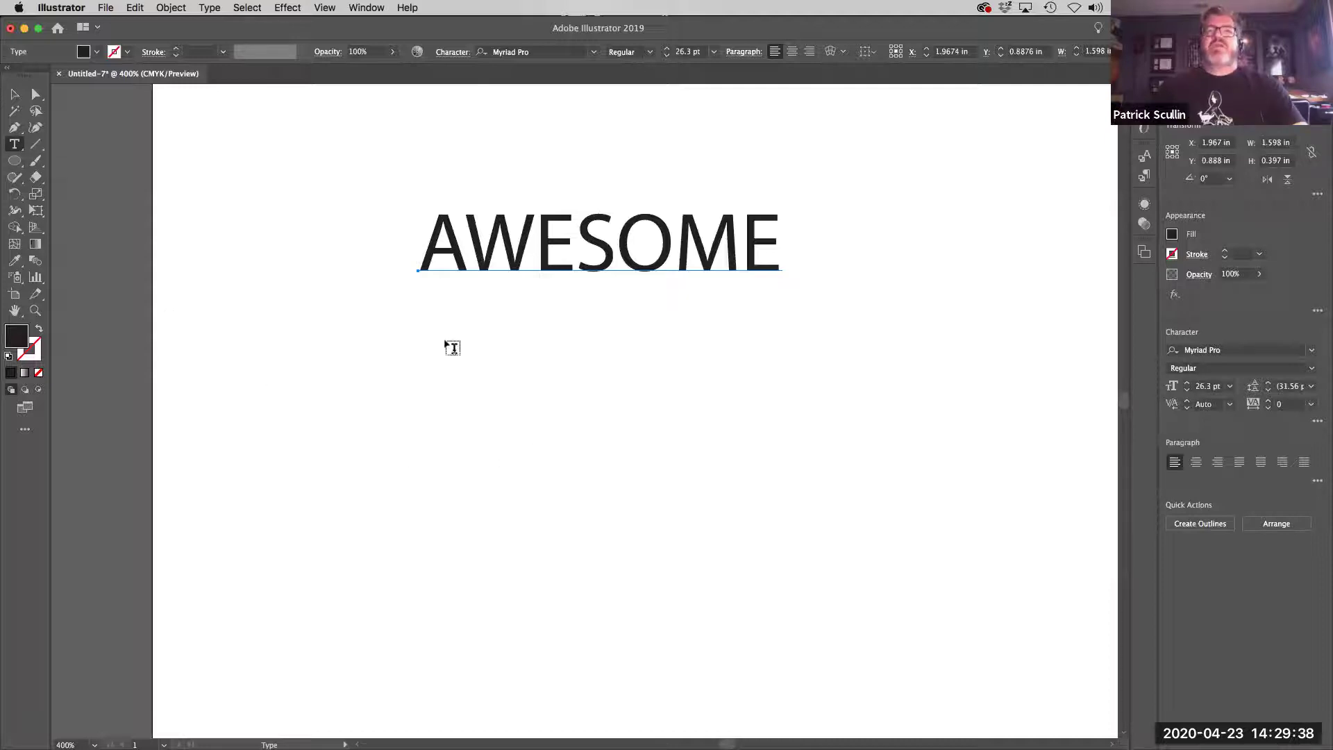
left_click_drag(418, 320, 767, 606)
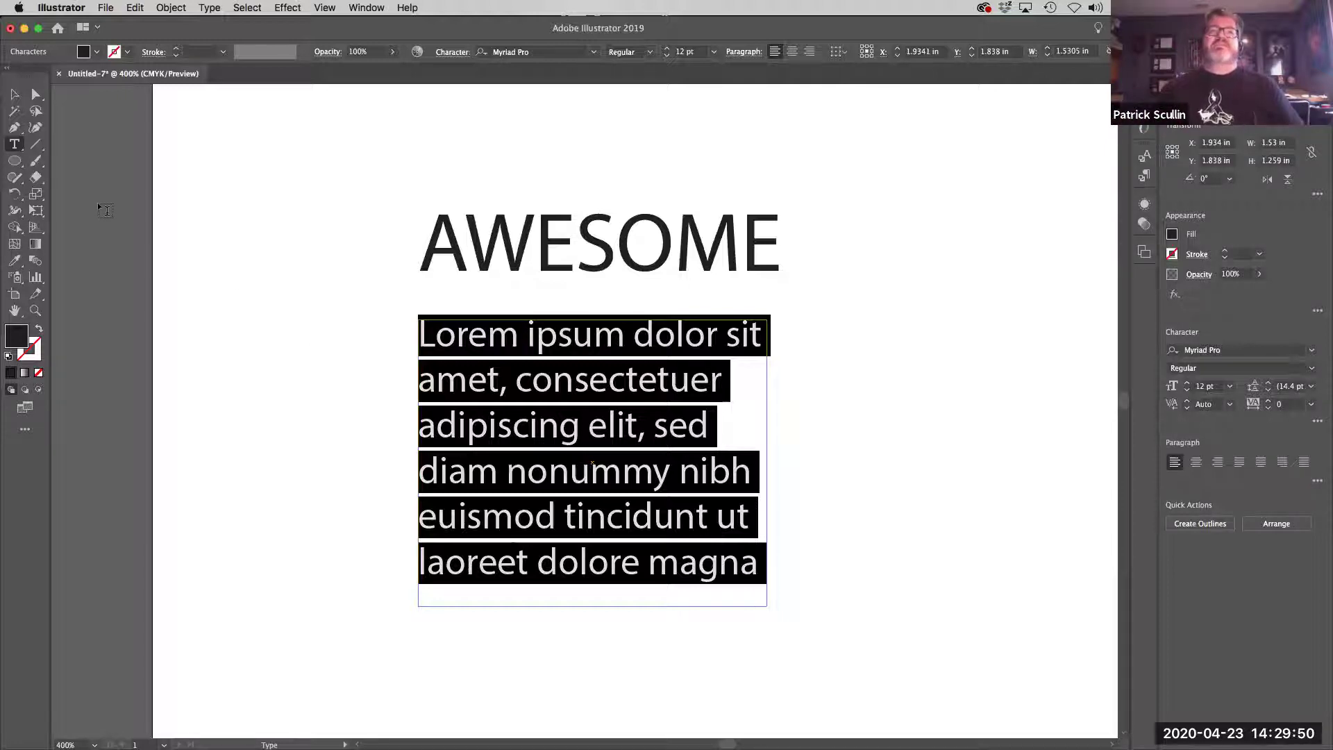
left_click(15, 94)
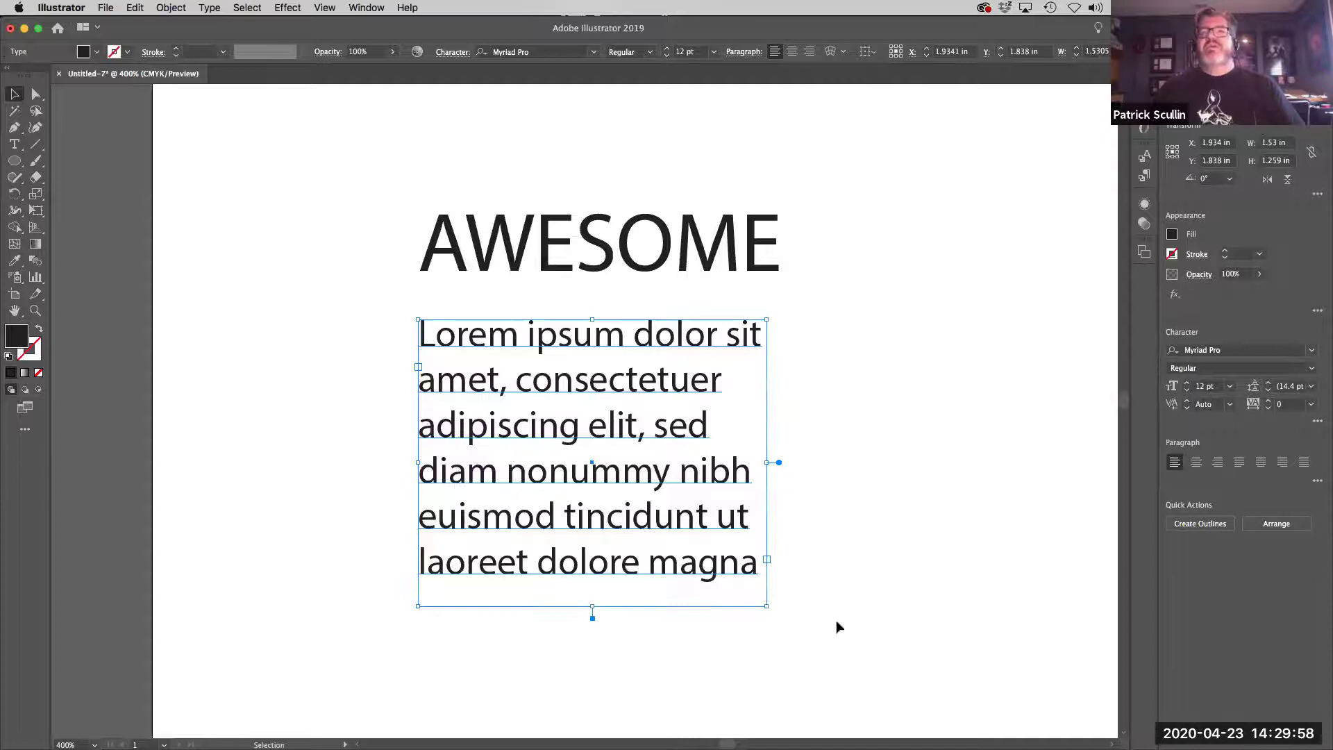
Step: Enlarge the placeholder text frame to about 1.63 by 1.36 in and move it to the lower right of the headline
left_click_drag(766, 607, 790, 631)
left_click_drag(741, 539, 892, 547)
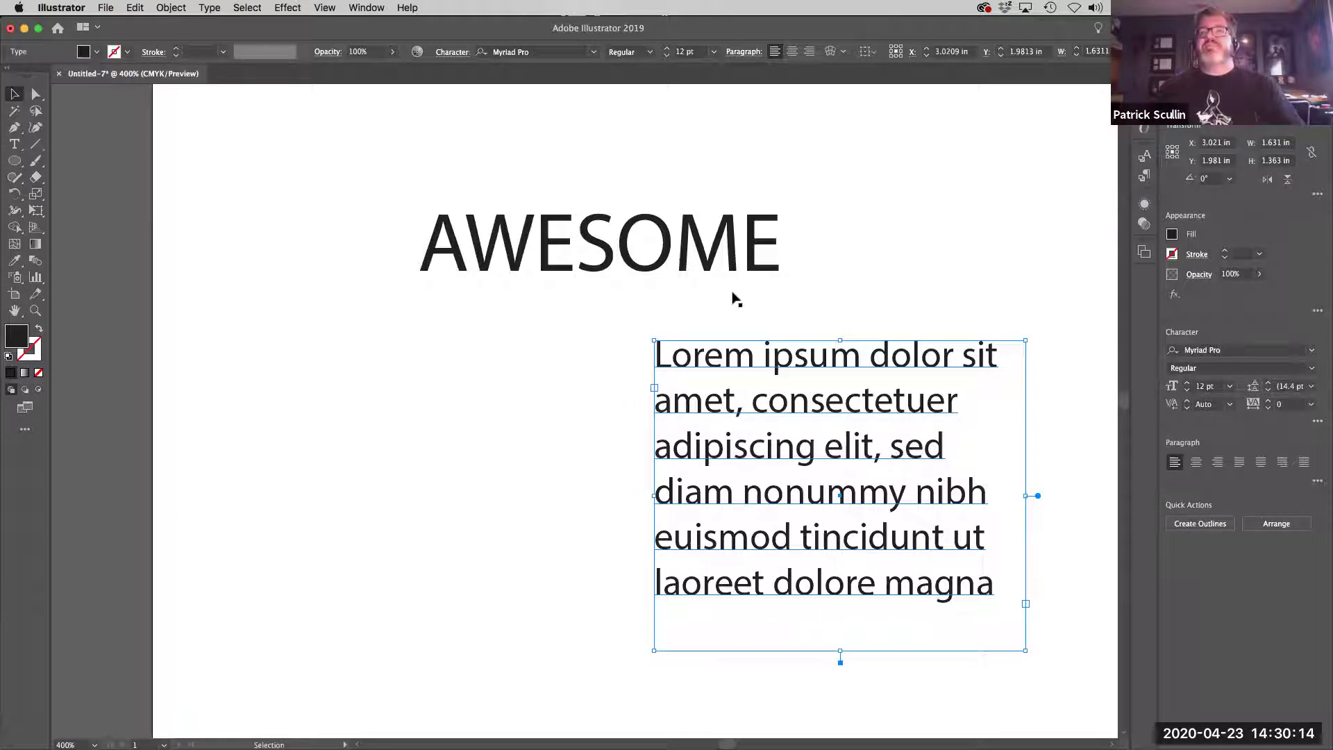
Step: Scale the AWESOME headline up to about 35.7 pt and move it to about X 1.84 in, Y 0.74 in
left_click(666, 263)
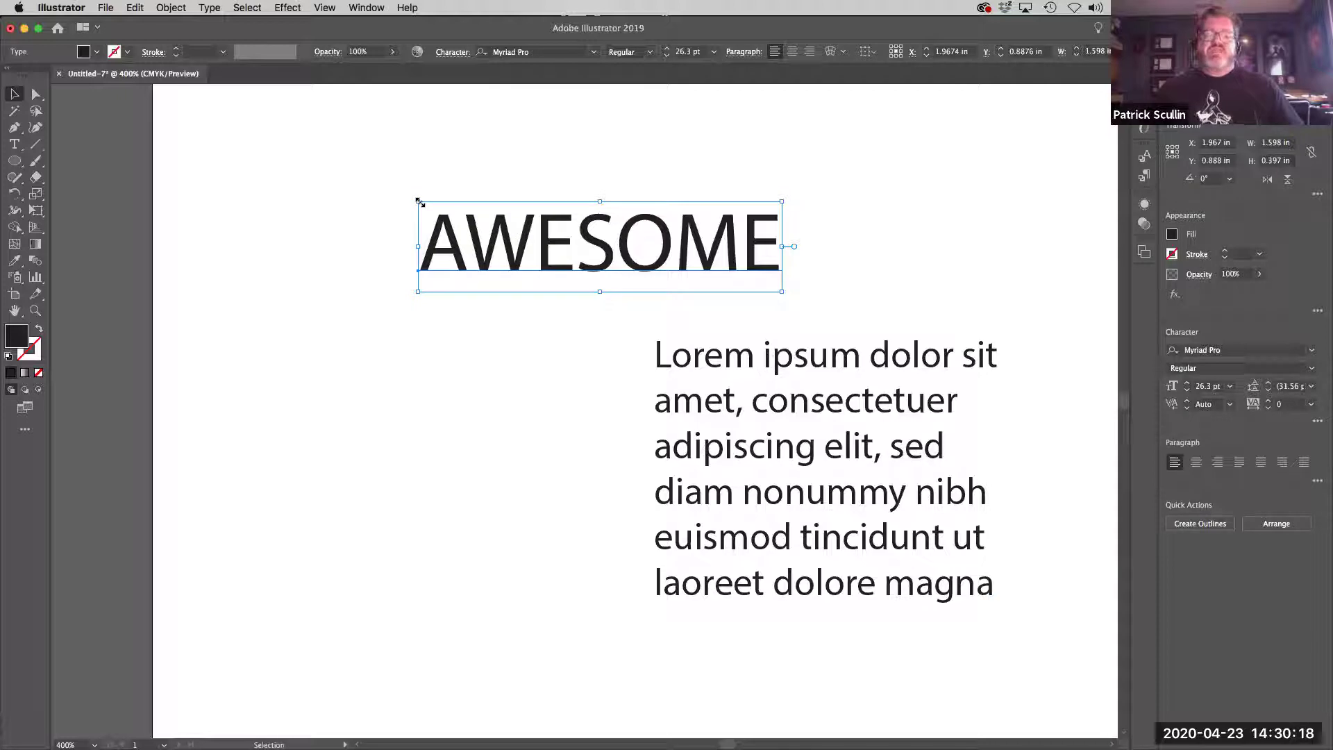
left_click_drag(419, 202, 287, 168)
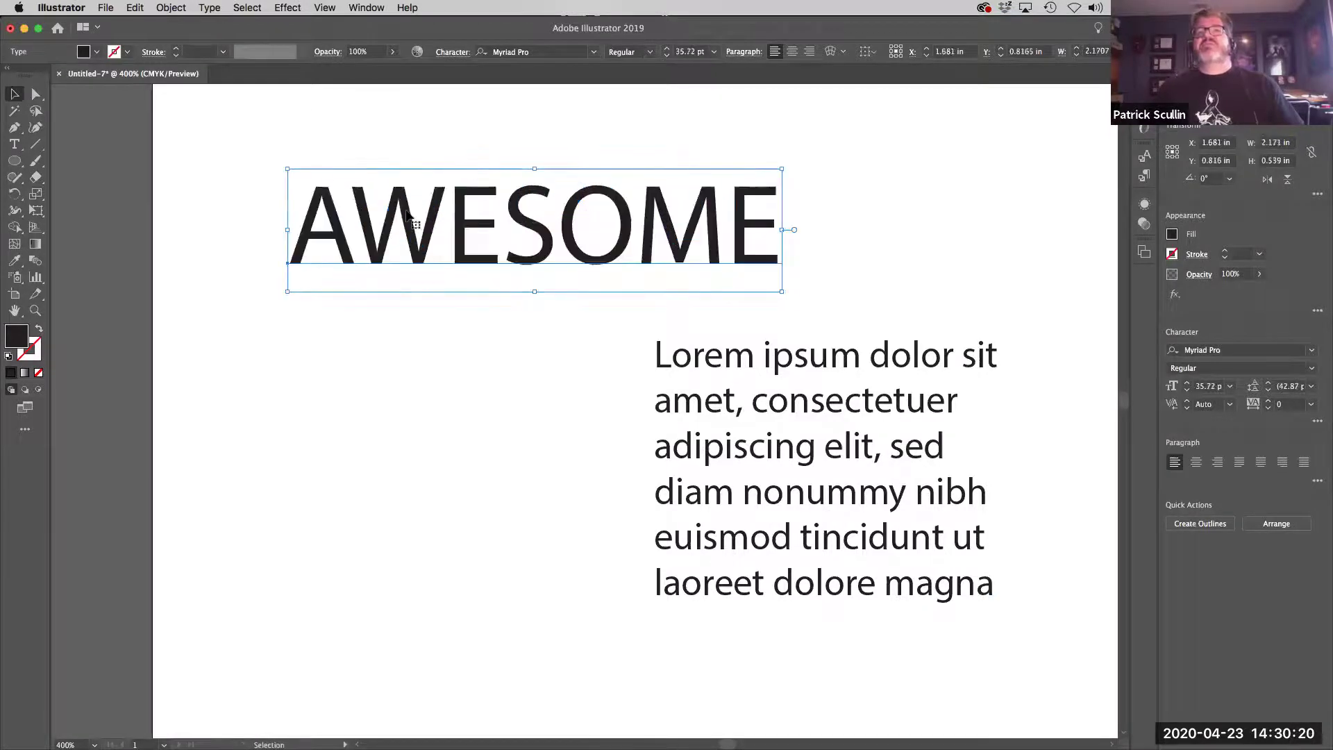
left_click_drag(589, 214, 626, 195)
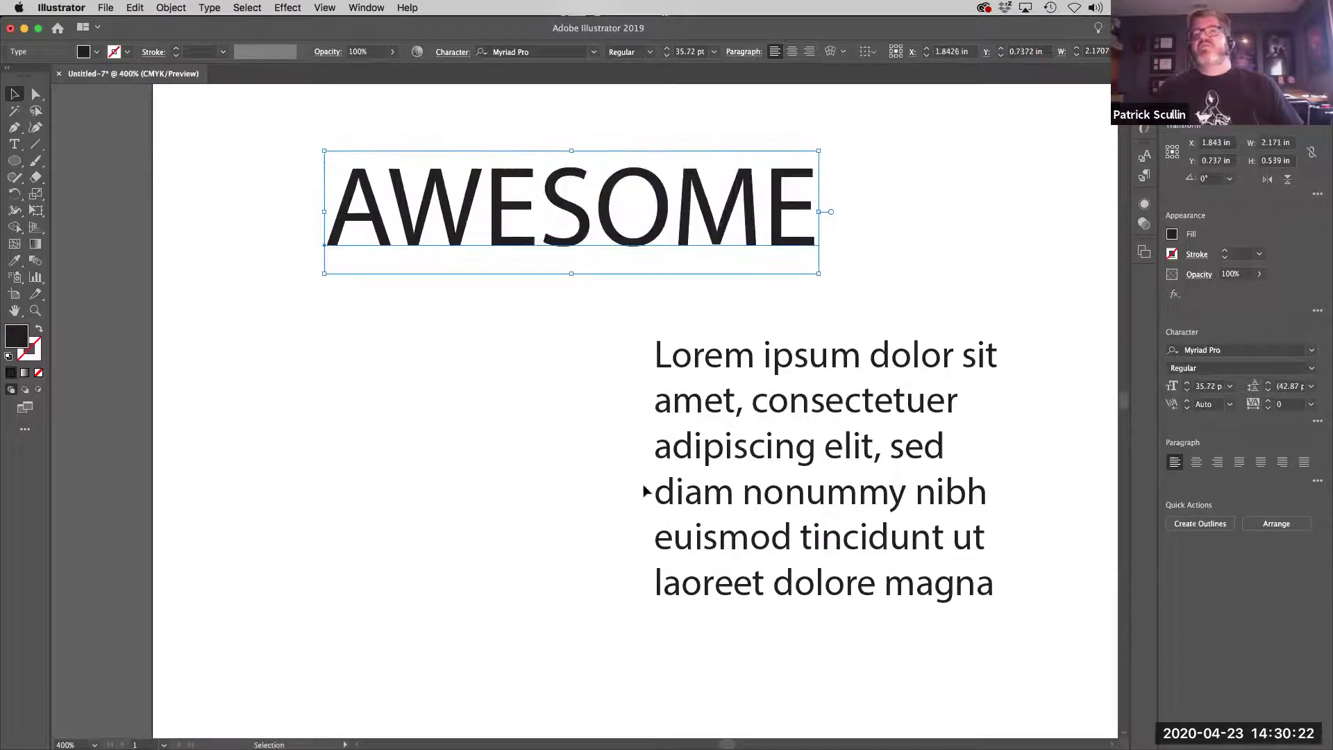
Step: Rotate the AWESOME headline counterclockwise by about 13.6°
left_click(716, 449)
left_click(556, 211)
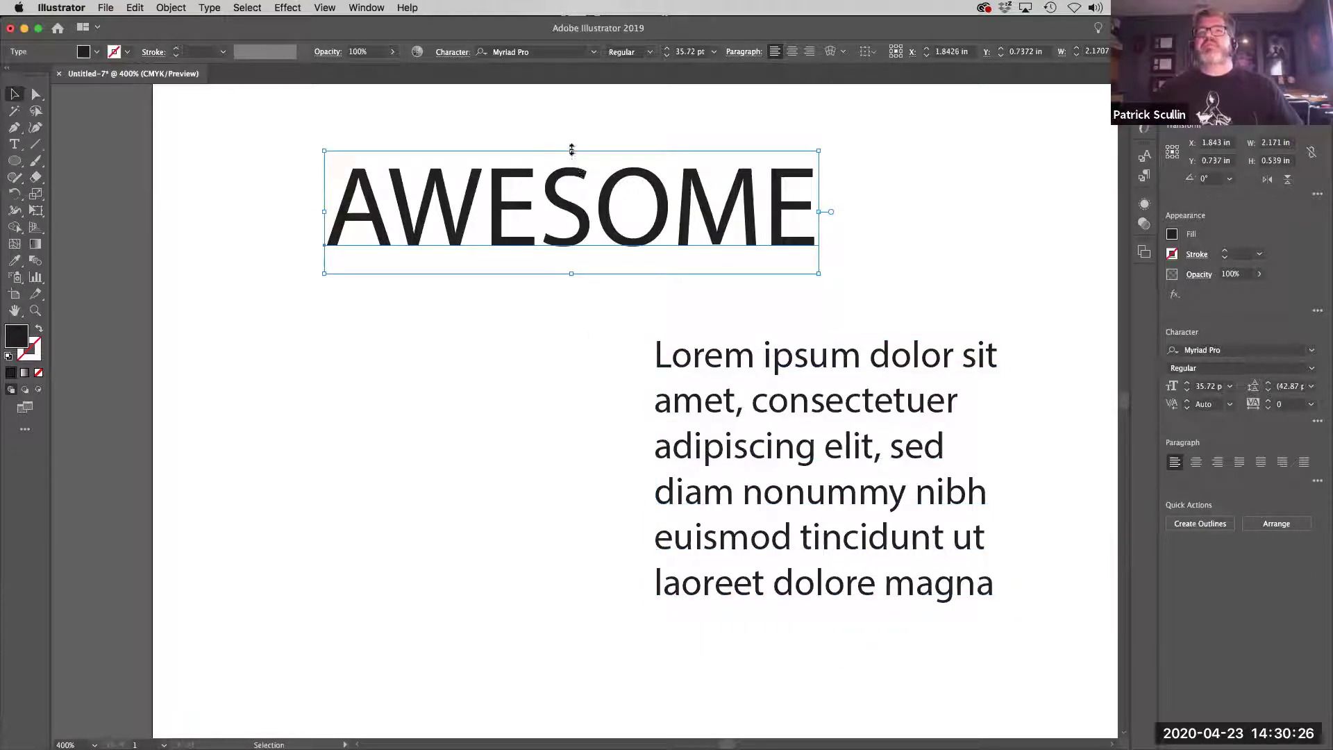
left_click_drag(570, 144, 556, 146)
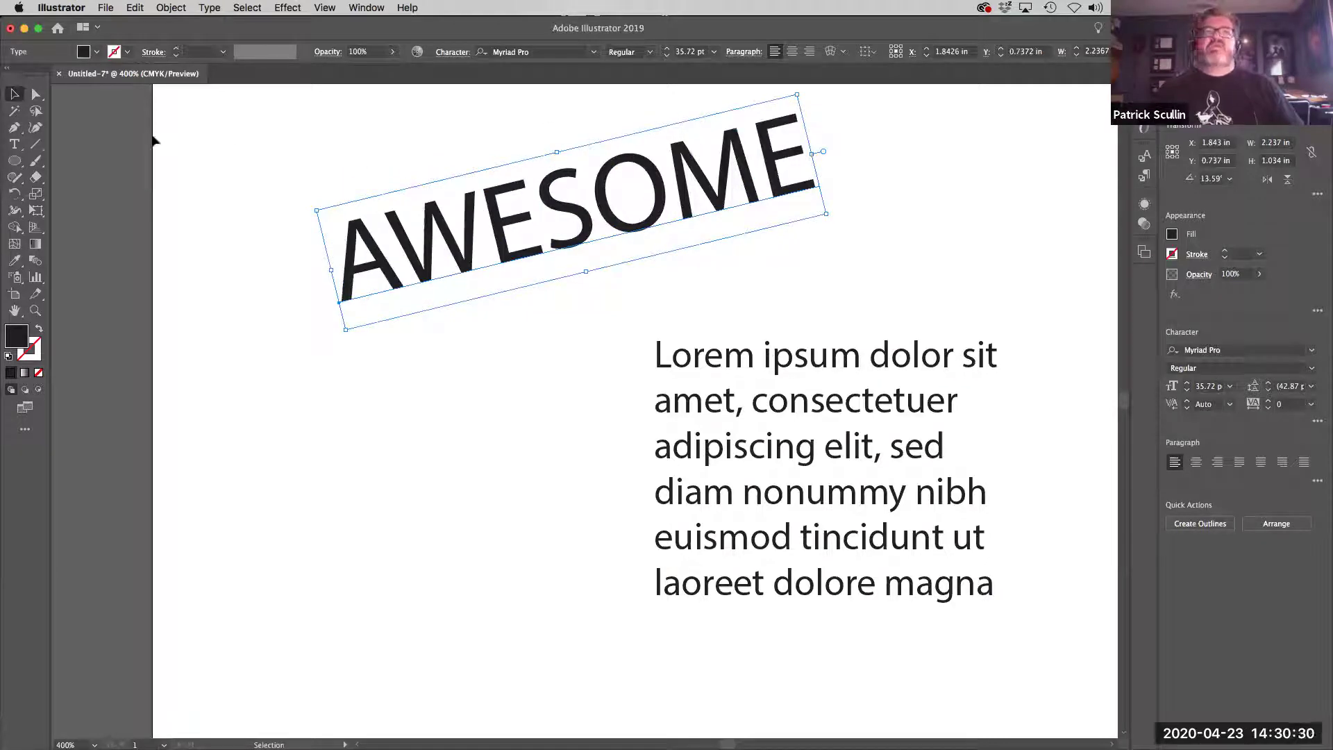
Step: Try rotating the placeholder text frame counterclockwise several times to see its lines reflow, undoing each rotation
left_click(848, 355)
left_click_drag(845, 338, 805, 338)
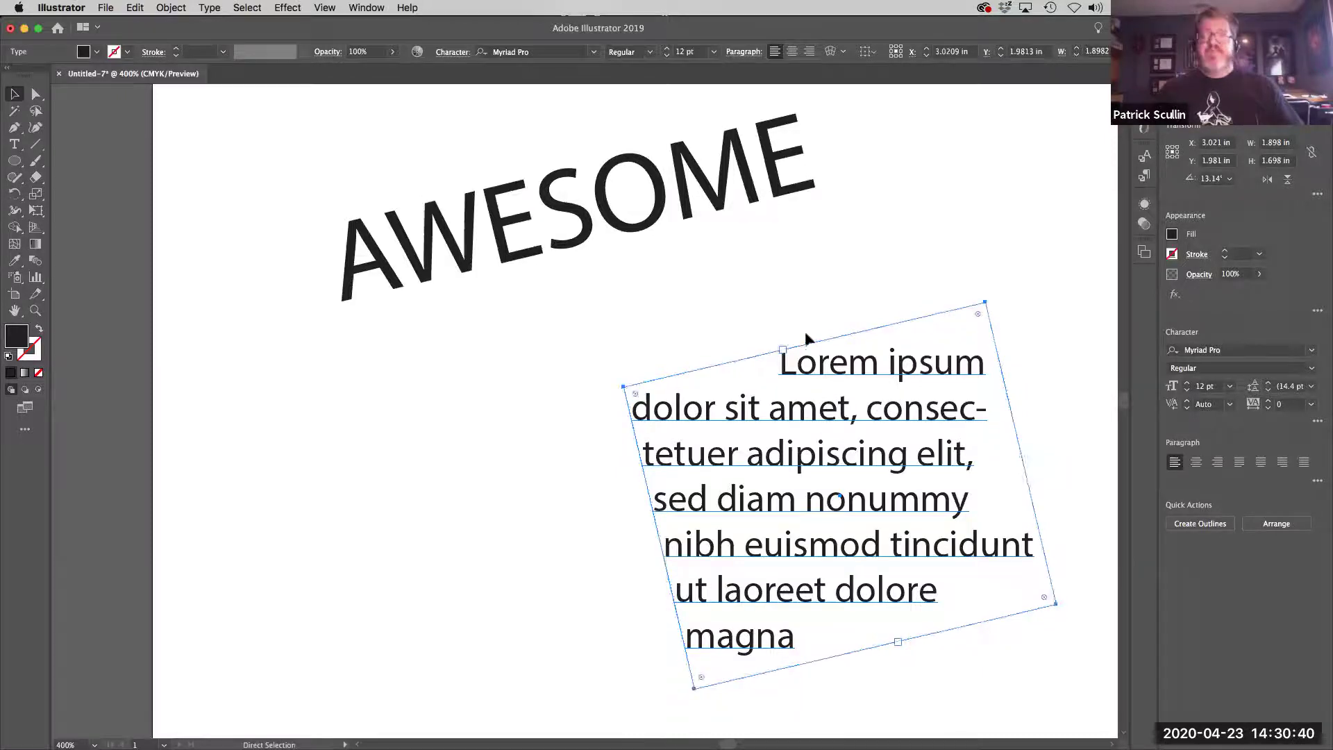
key("super+z")
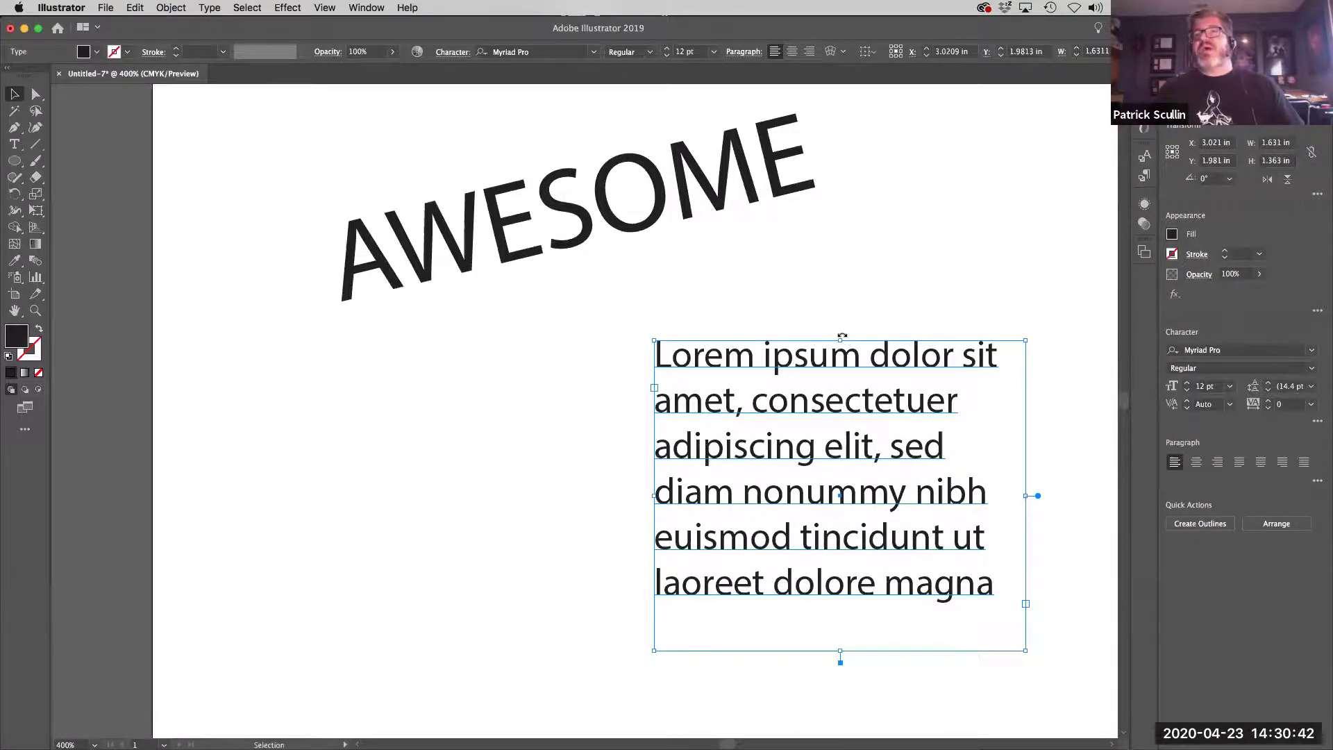
left_click_drag(840, 333, 809, 339)
key("super+z")
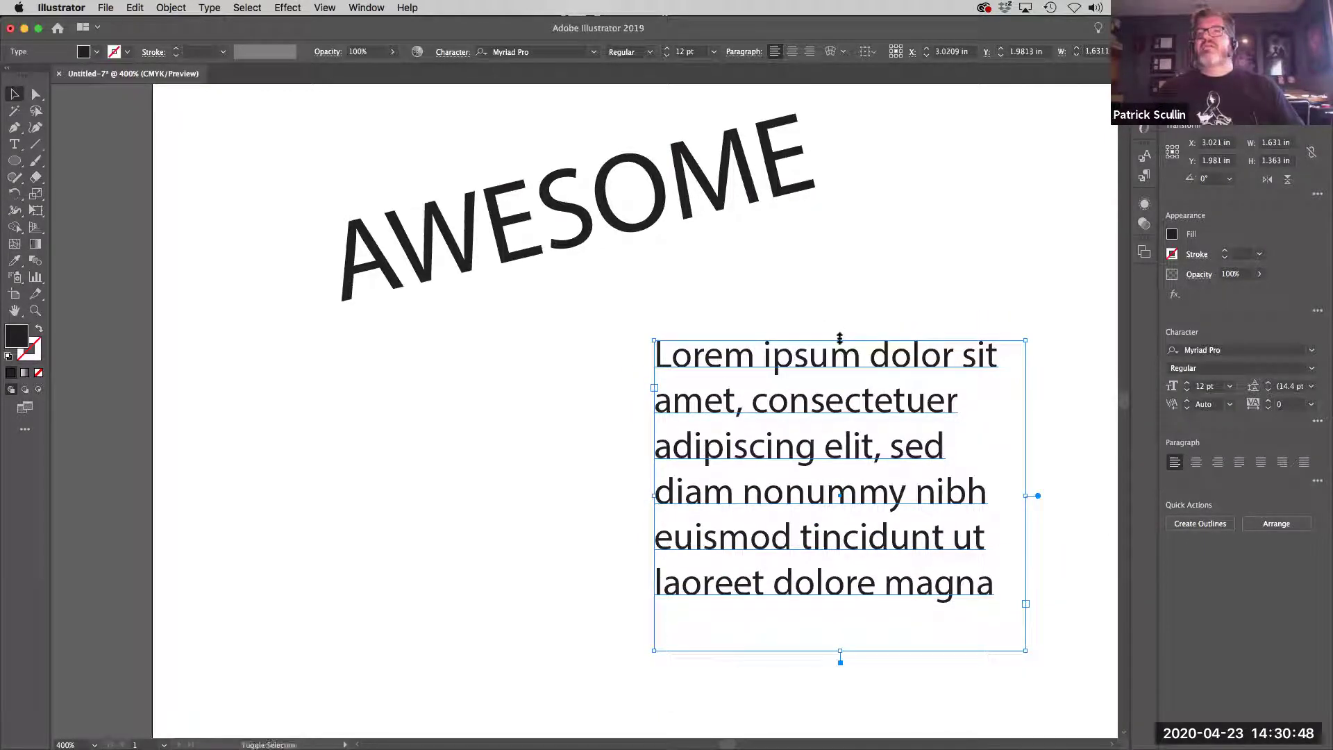
left_click_drag(840, 335, 738, 360)
key("super+z")
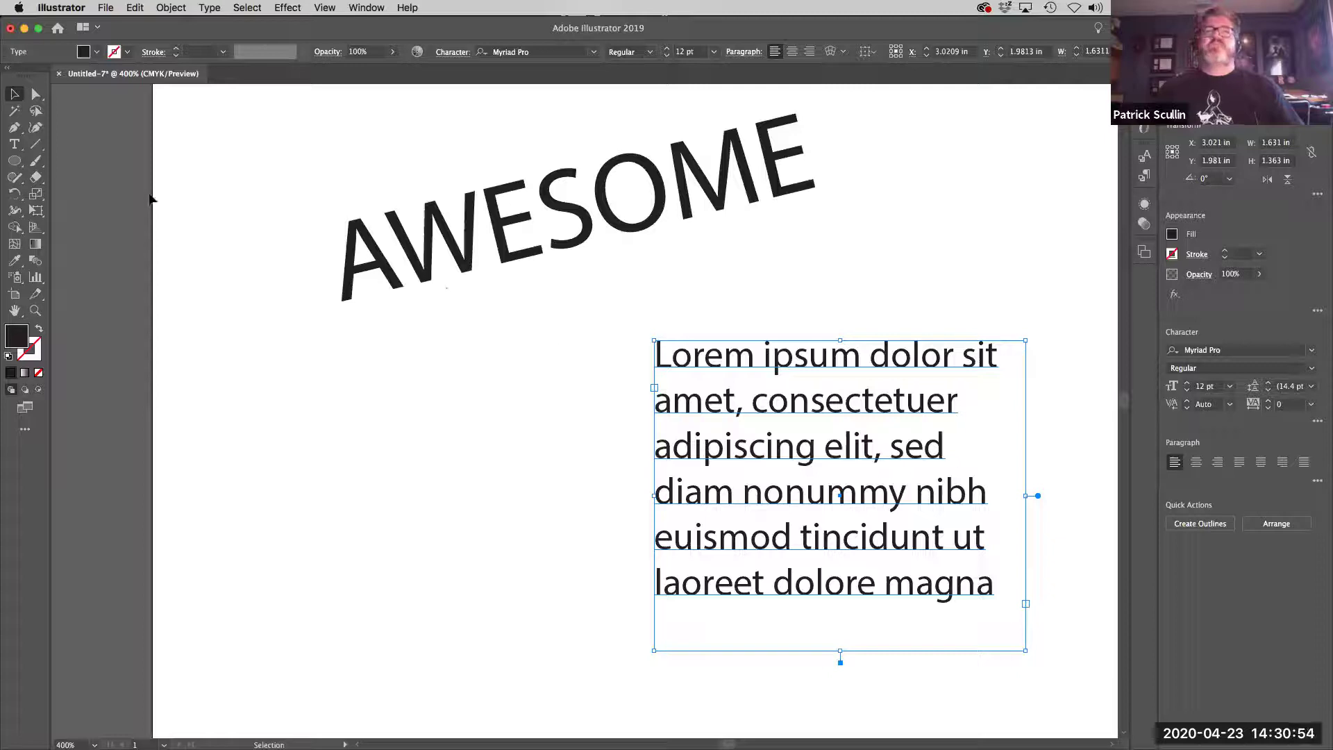
Step: Move the rotated headline to about X 1.44 in and the placeholder text frame to about X 2.22 in, Y 1.93 in
left_click(479, 239)
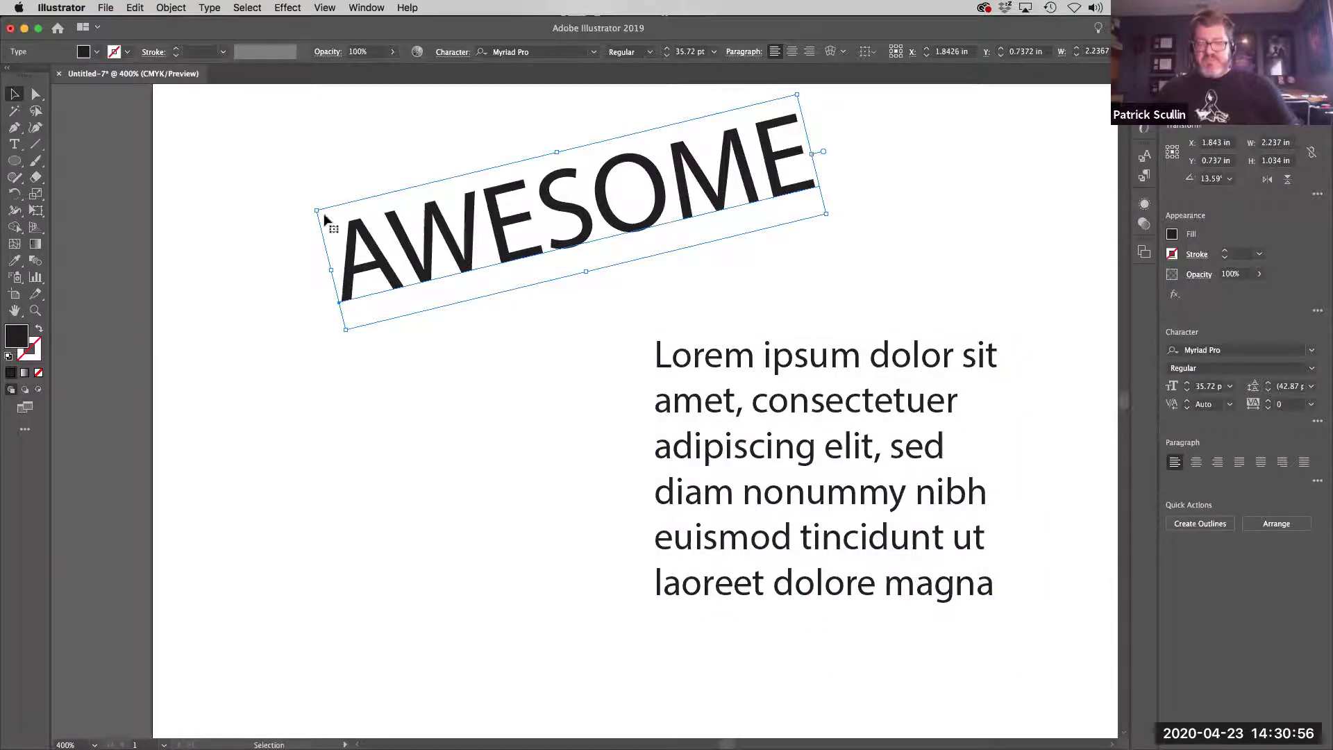
left_click_drag(336, 215, 243, 213)
left_click(694, 390)
left_click_drag(694, 390, 366, 352)
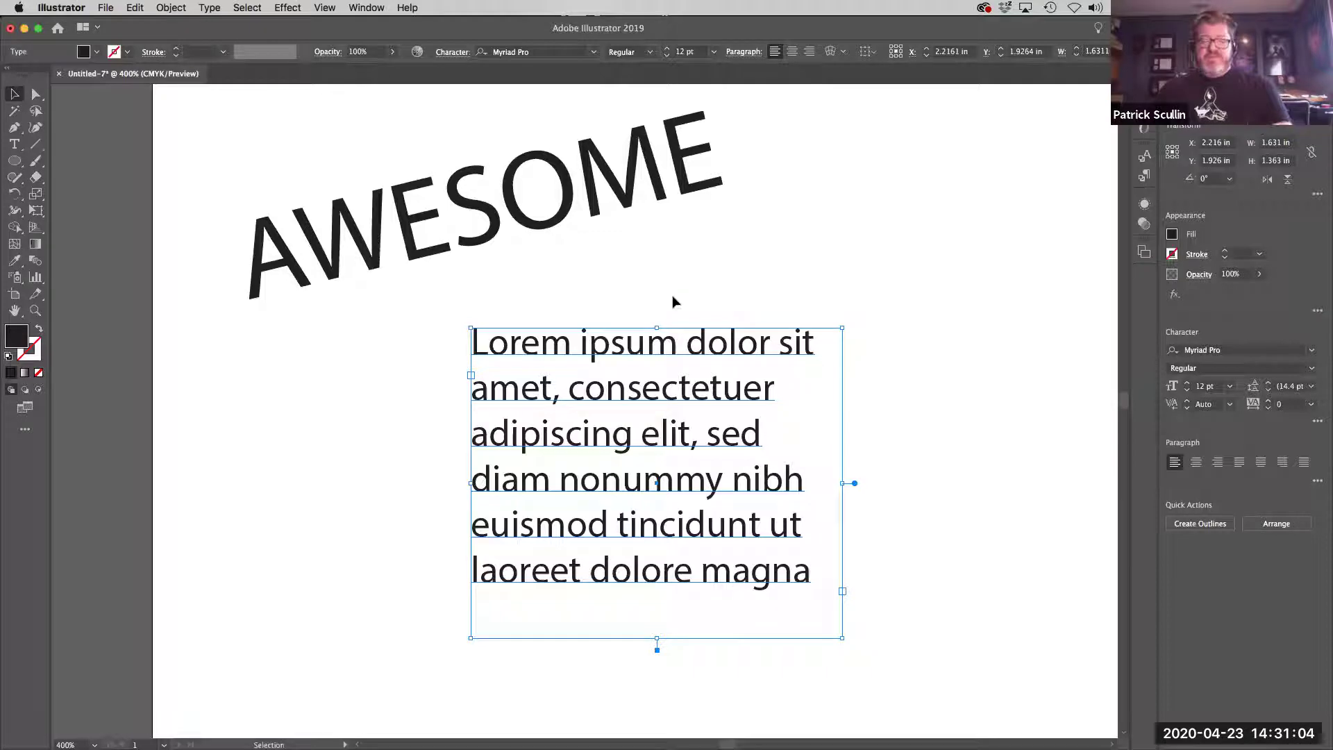
Step: Delete the placeholder text frame and the AWESOME headline from the artboard
key("Delete")
left_click(472, 229)
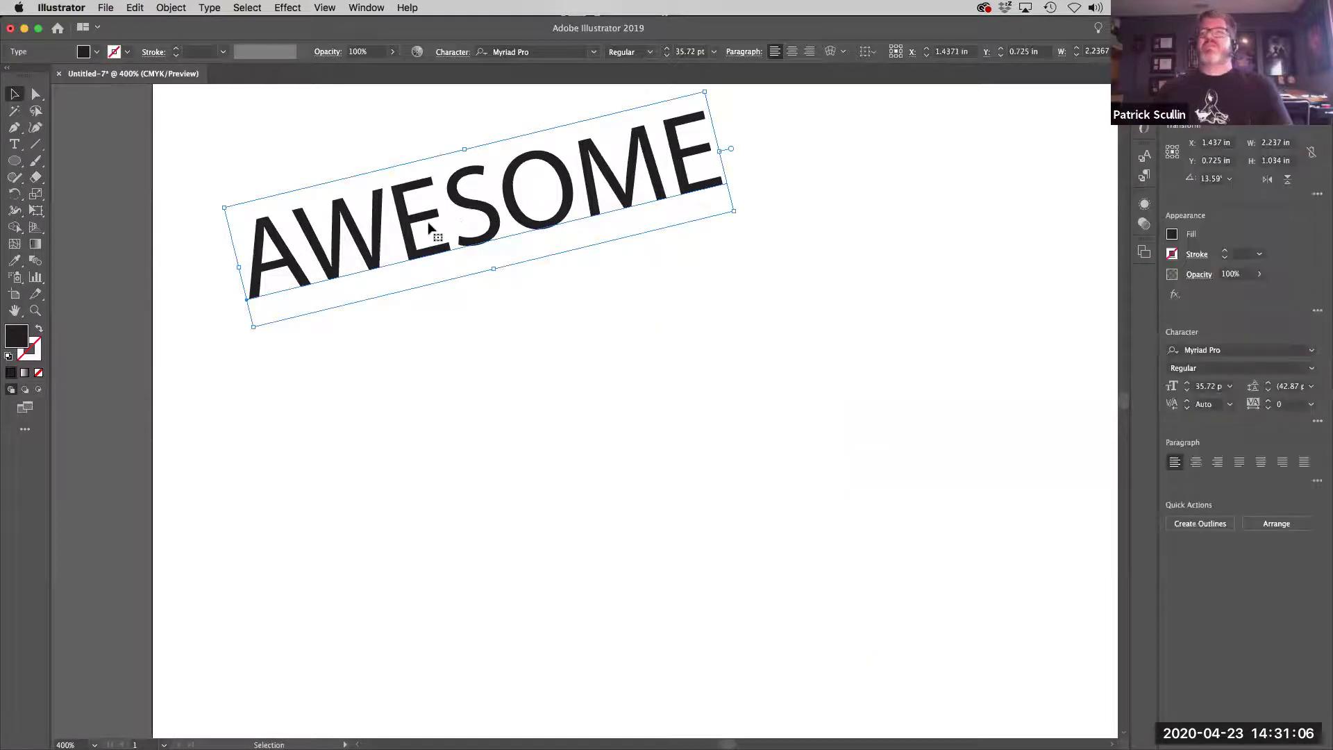
key("Delete")
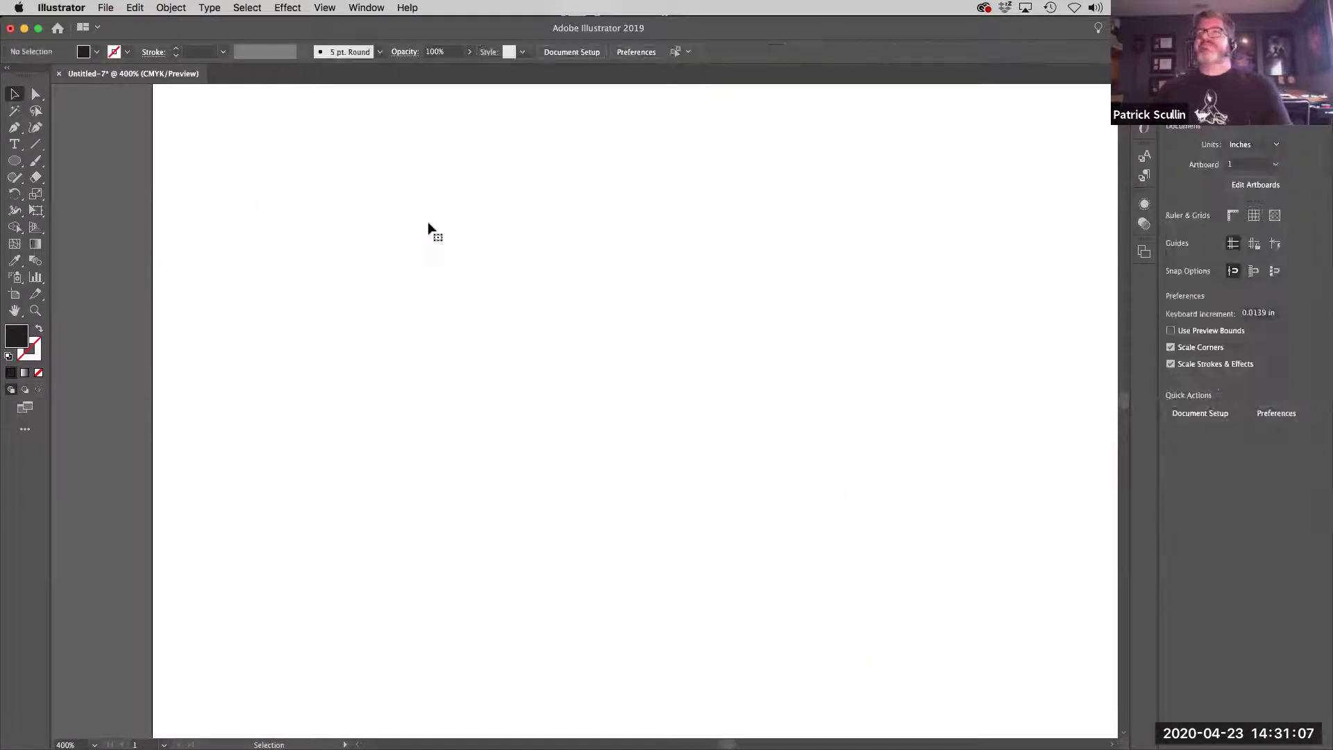
Step: Make Area Type the current type tool and draw a black-filled circle about 1.63 in across on the empty artboard
left_click(12, 143)
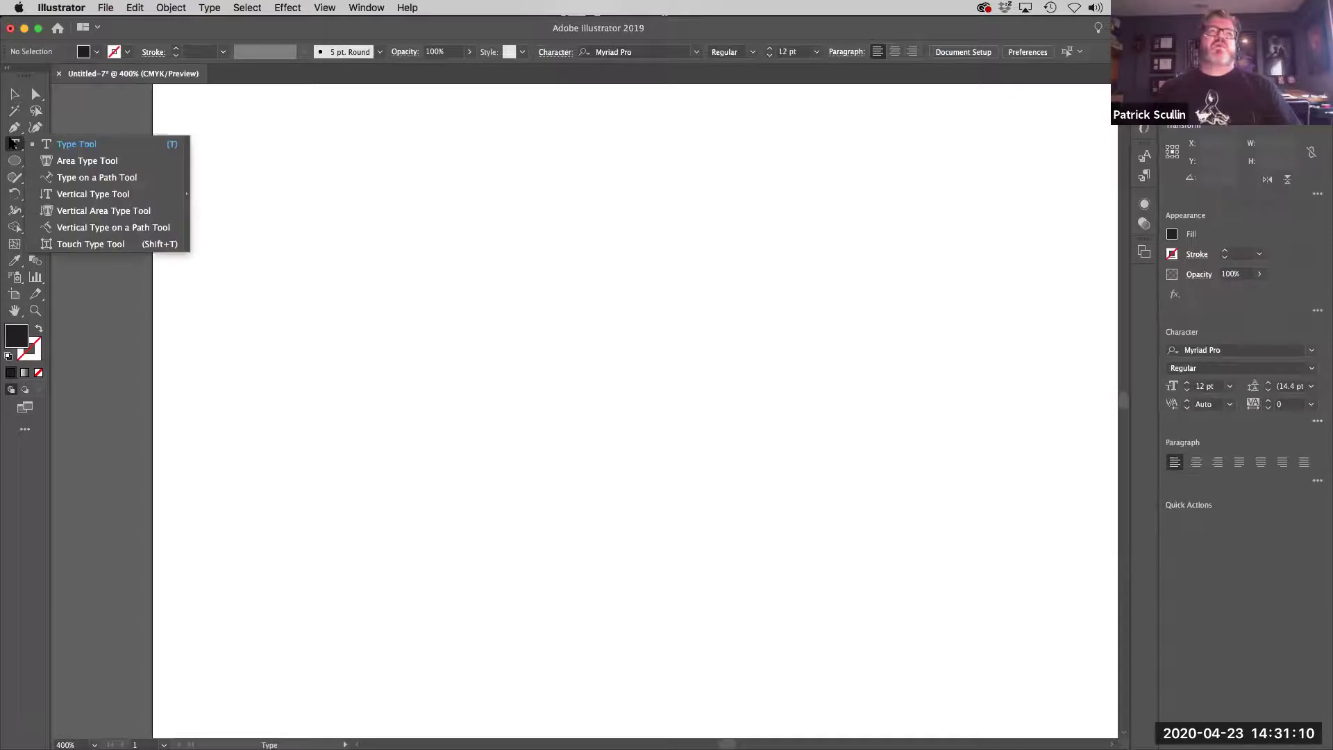
left_click(150, 160)
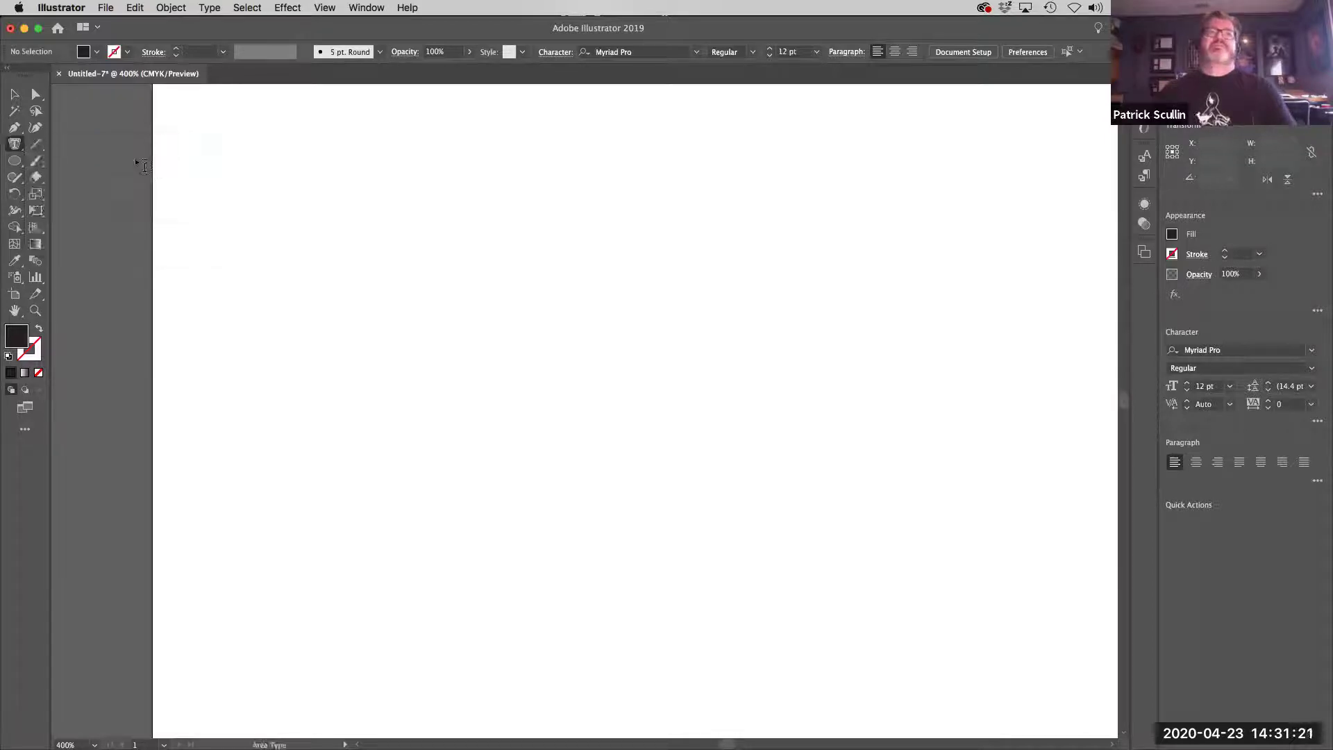
left_click(15, 162)
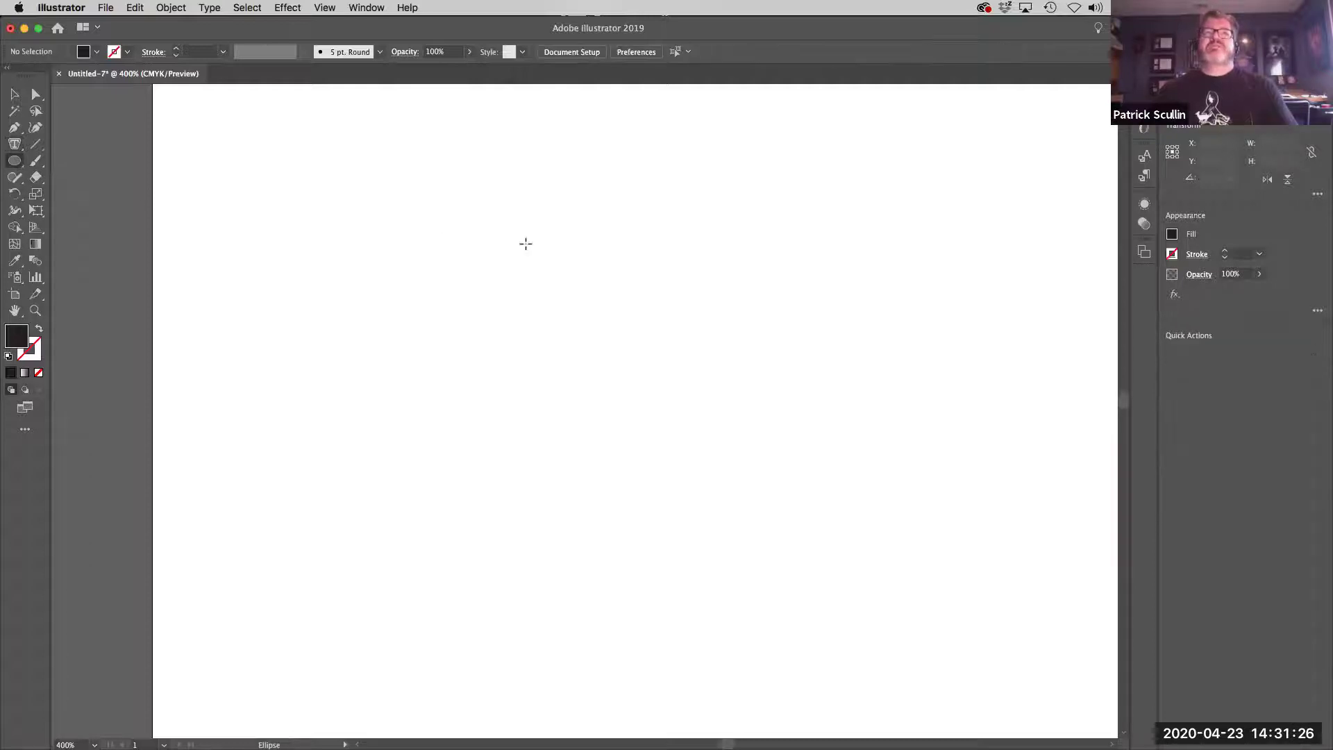
left_click_drag(429, 182, 802, 555)
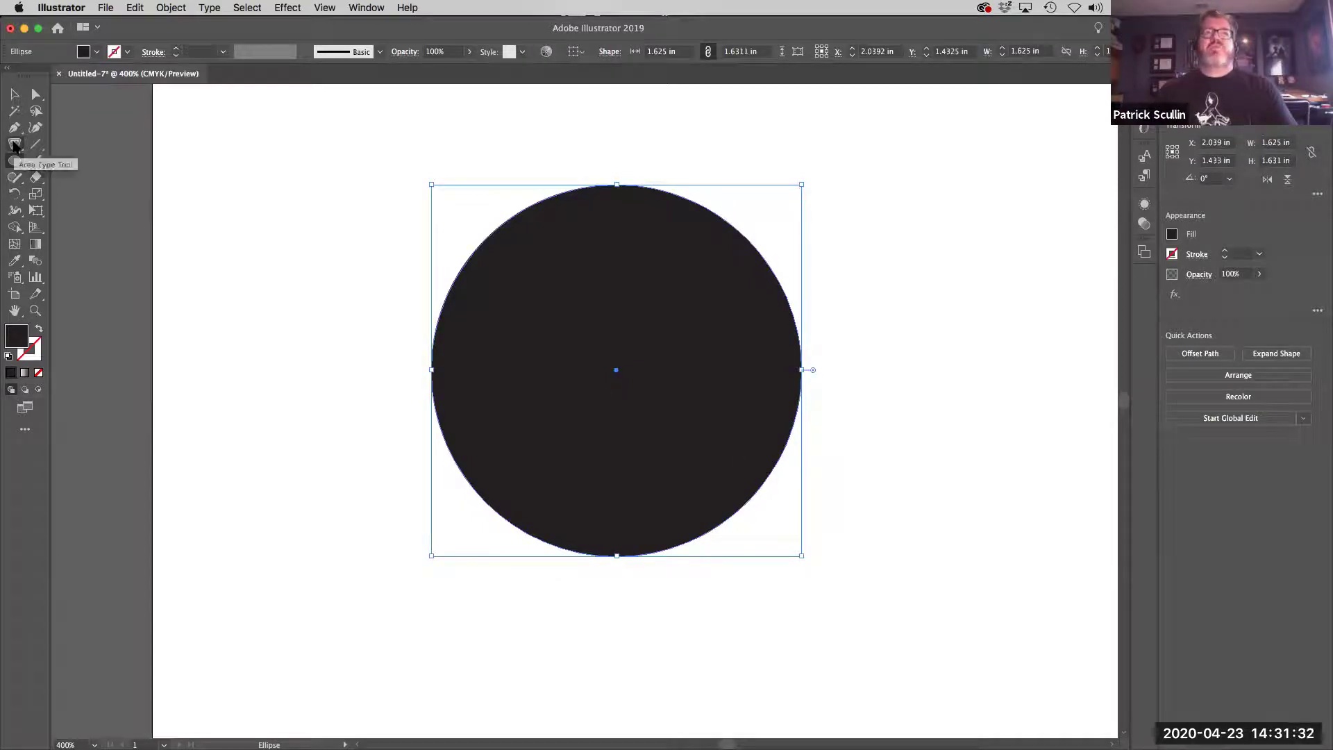
Step: Convert the black circle into area type filled with placeholder text and select the resulting text object
left_click(14, 144)
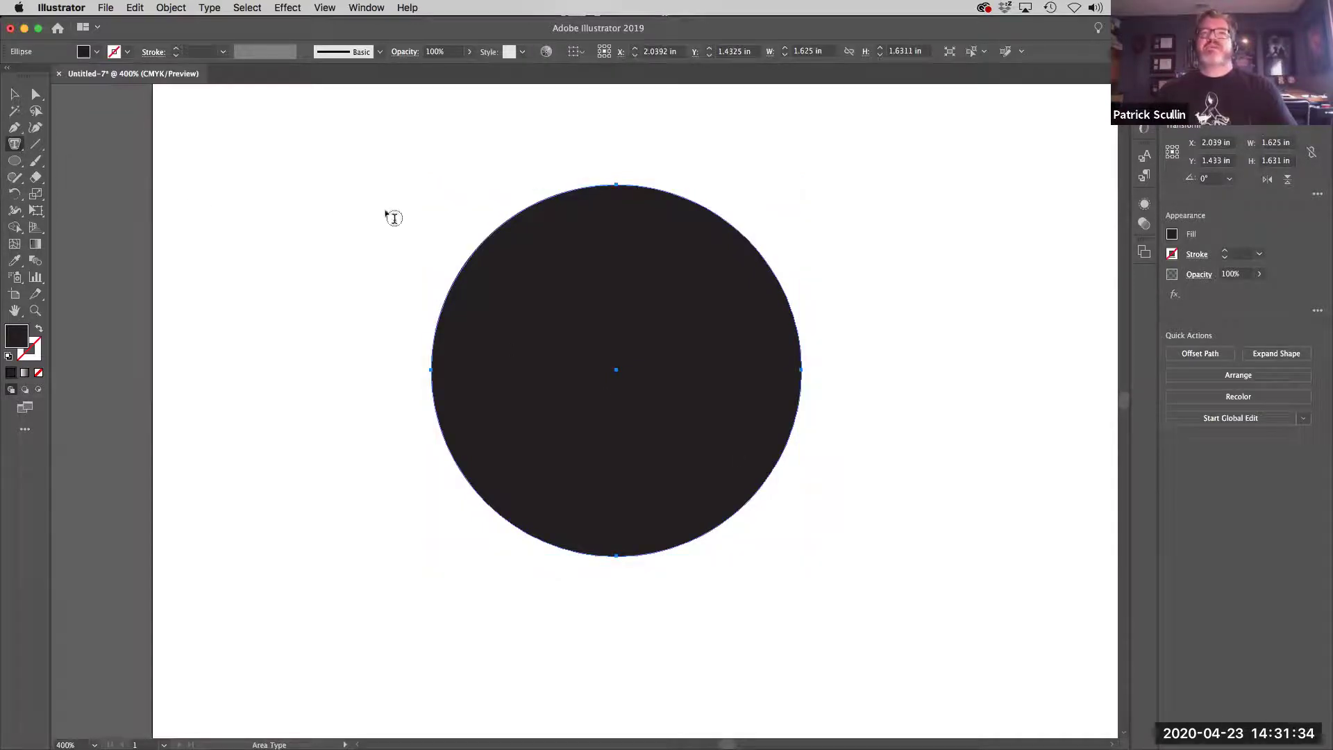
left_click(616, 193)
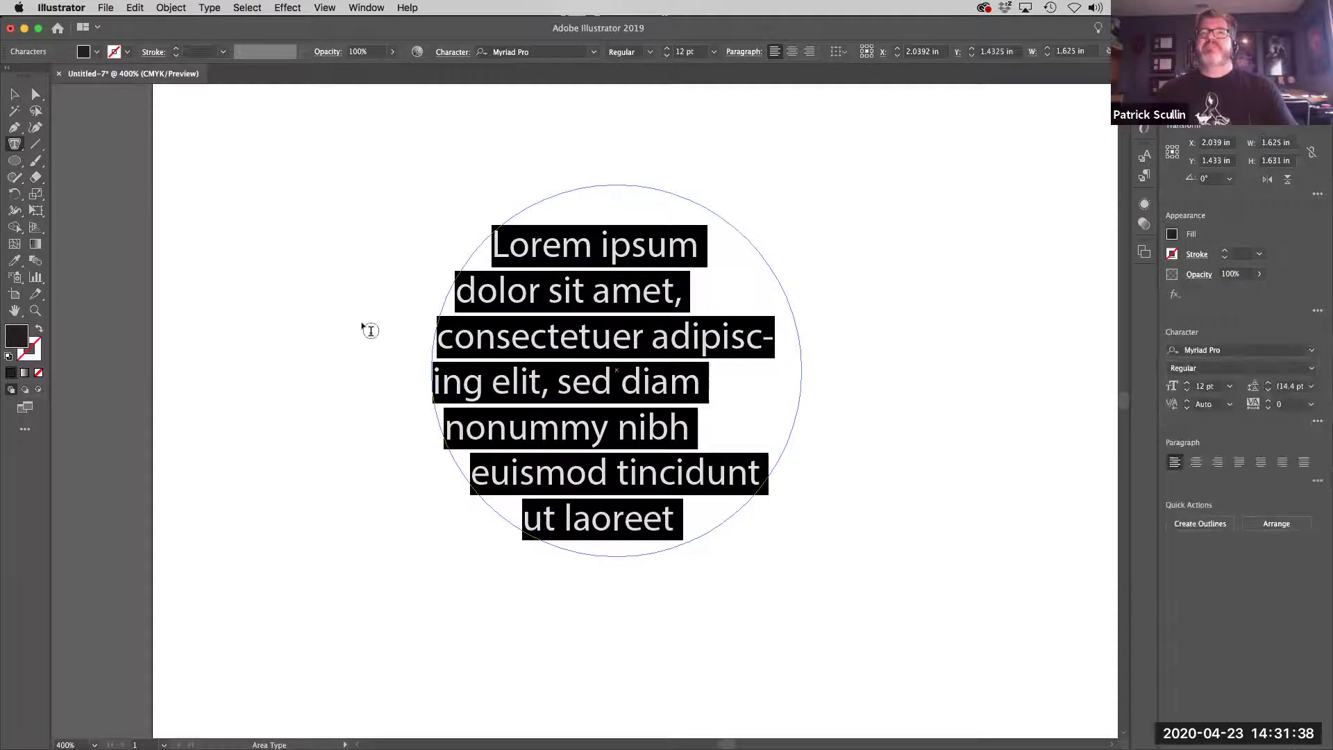
left_click(25, 94)
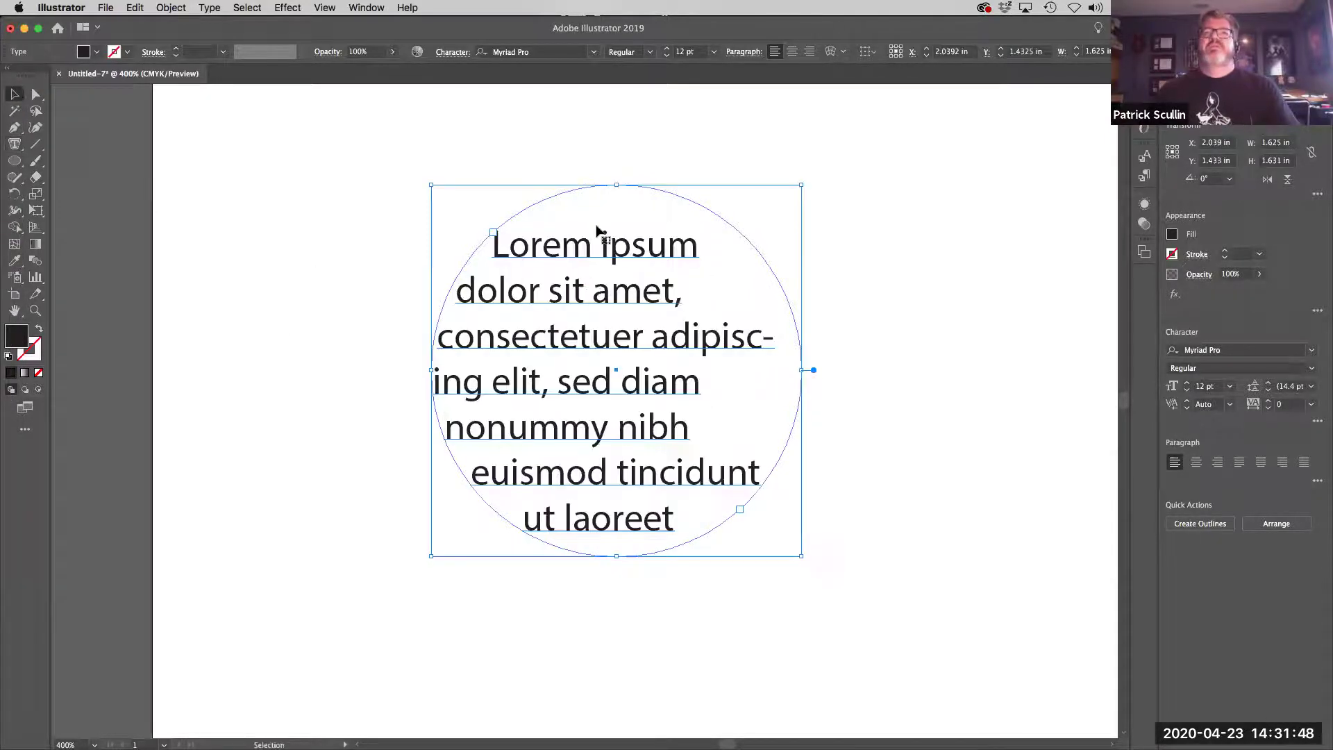
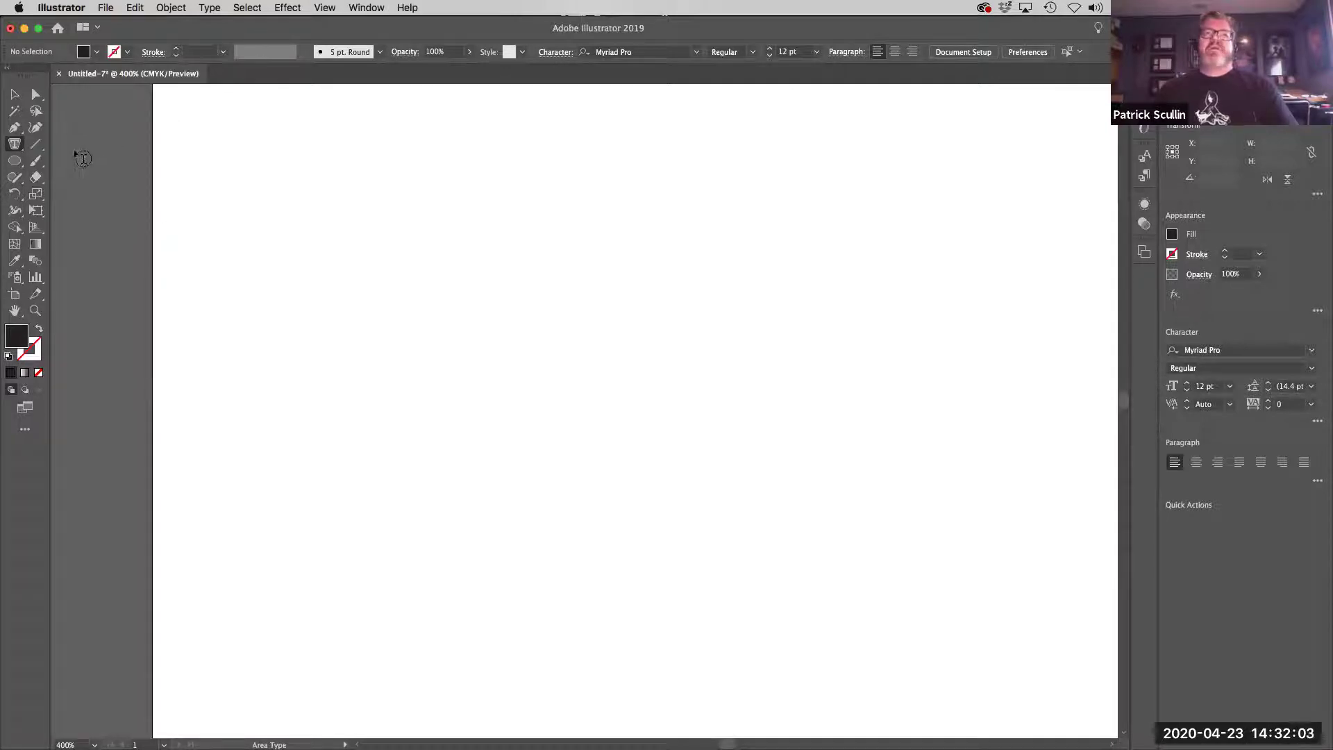
Step: Draw a wavy open path about 2.68 in wide with four anchor points across the artboard using the Pen tool
left_click(15, 129)
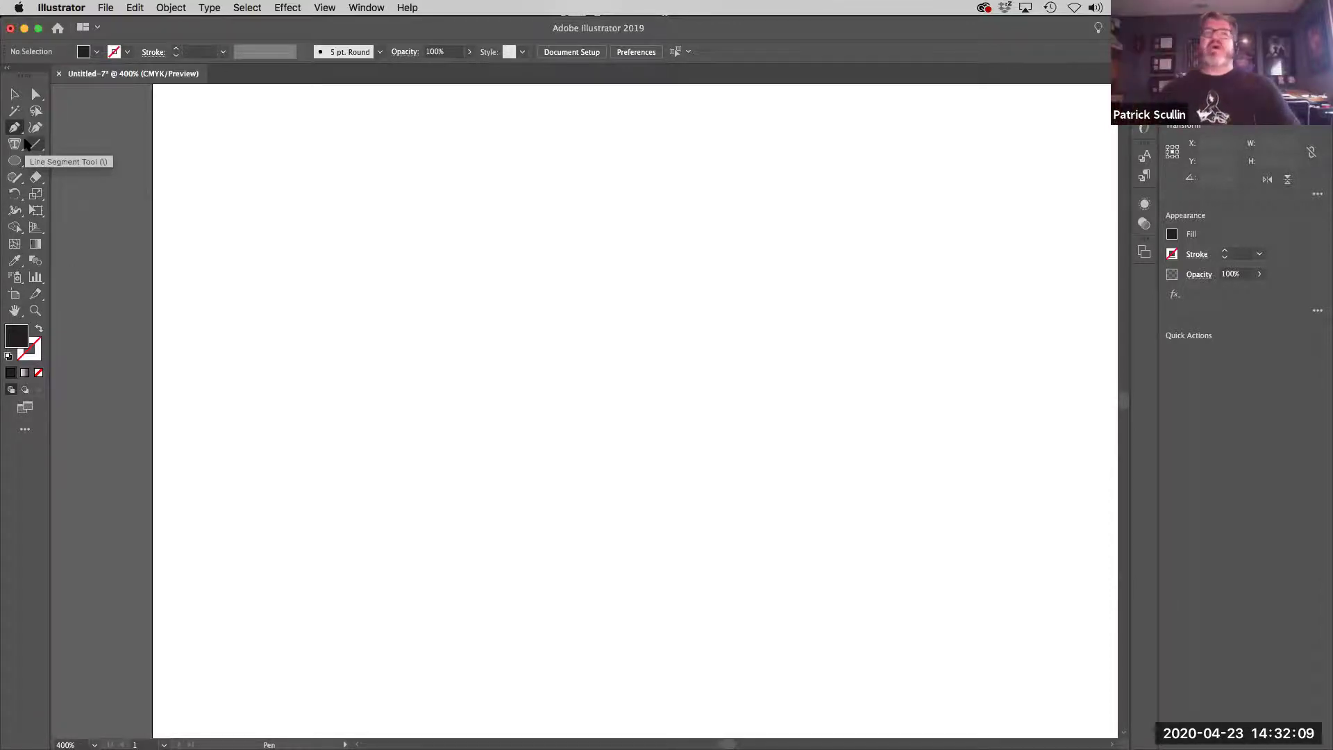
left_click(278, 254)
left_click_drag(398, 237, 442, 267)
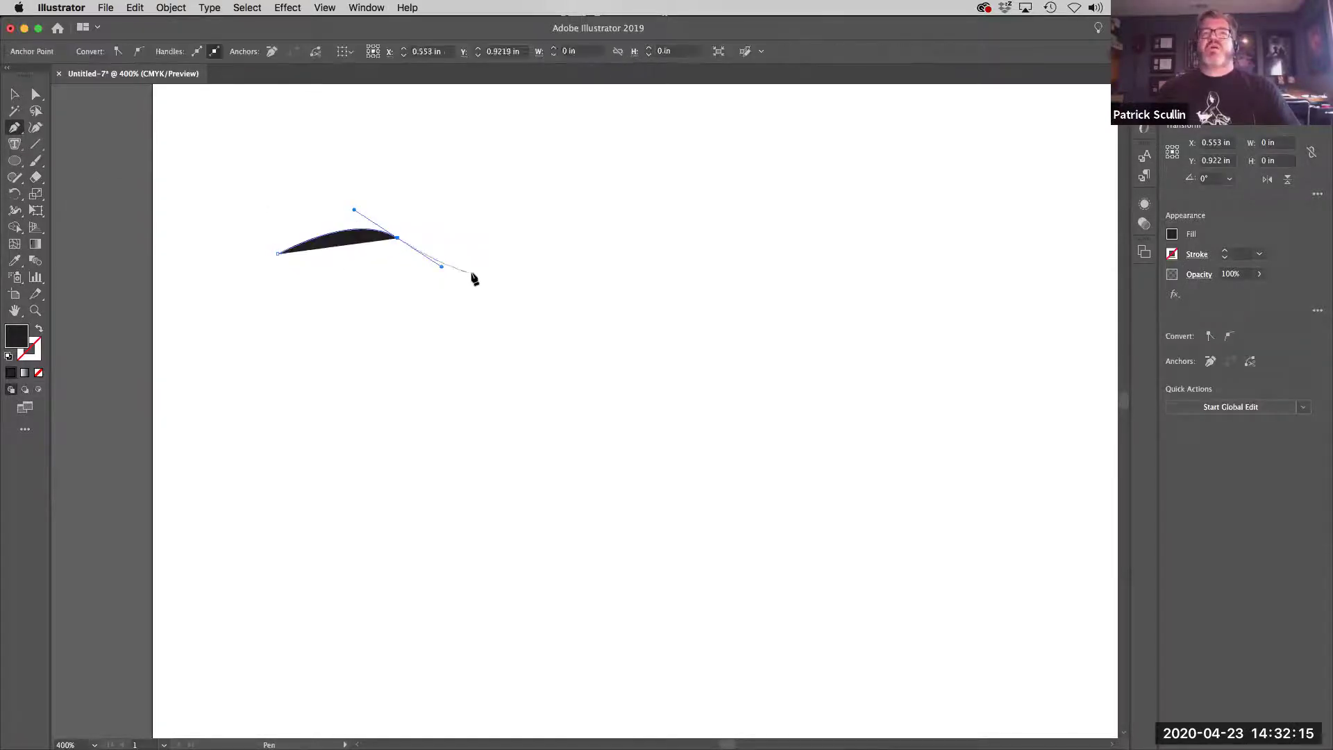
left_click_drag(663, 295, 716, 258)
left_click_drag(887, 259, 919, 281)
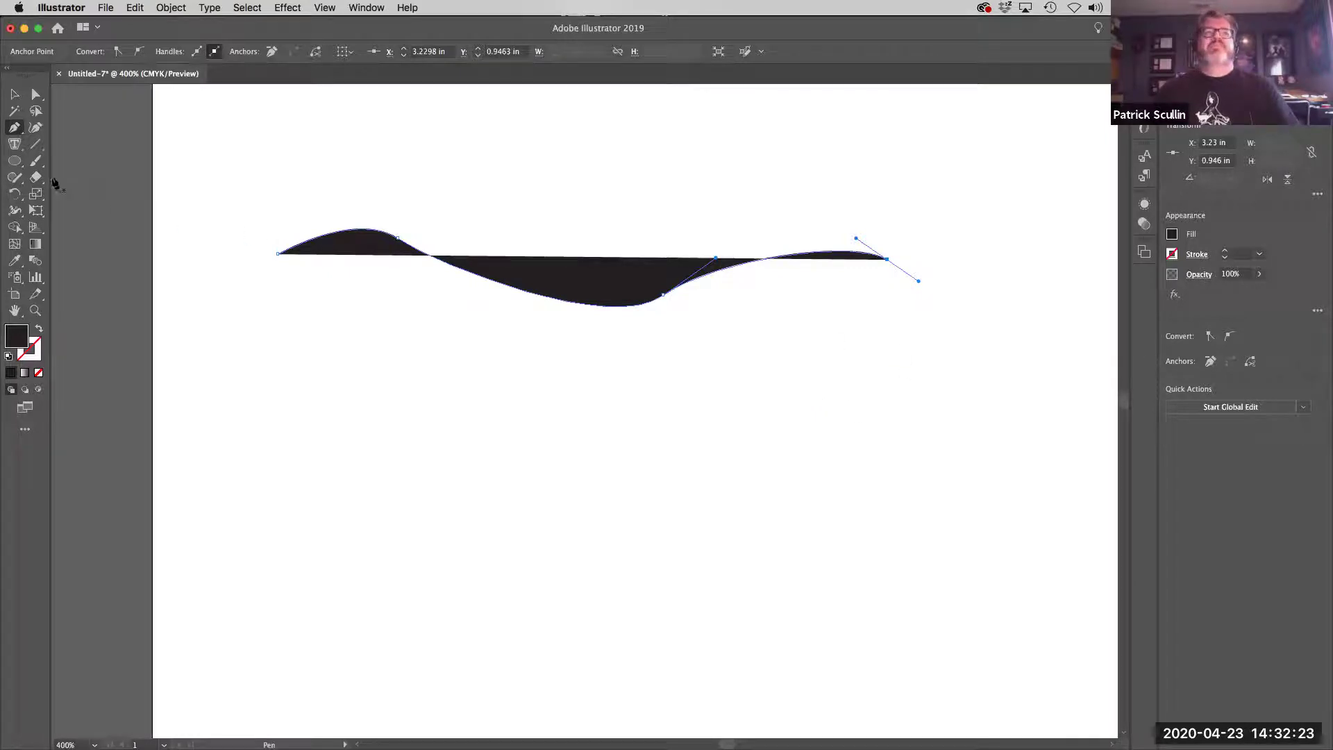
Step: Remove the wavy path's fill and run placeholder text along it with the Type on a Path tool
left_click(15, 144)
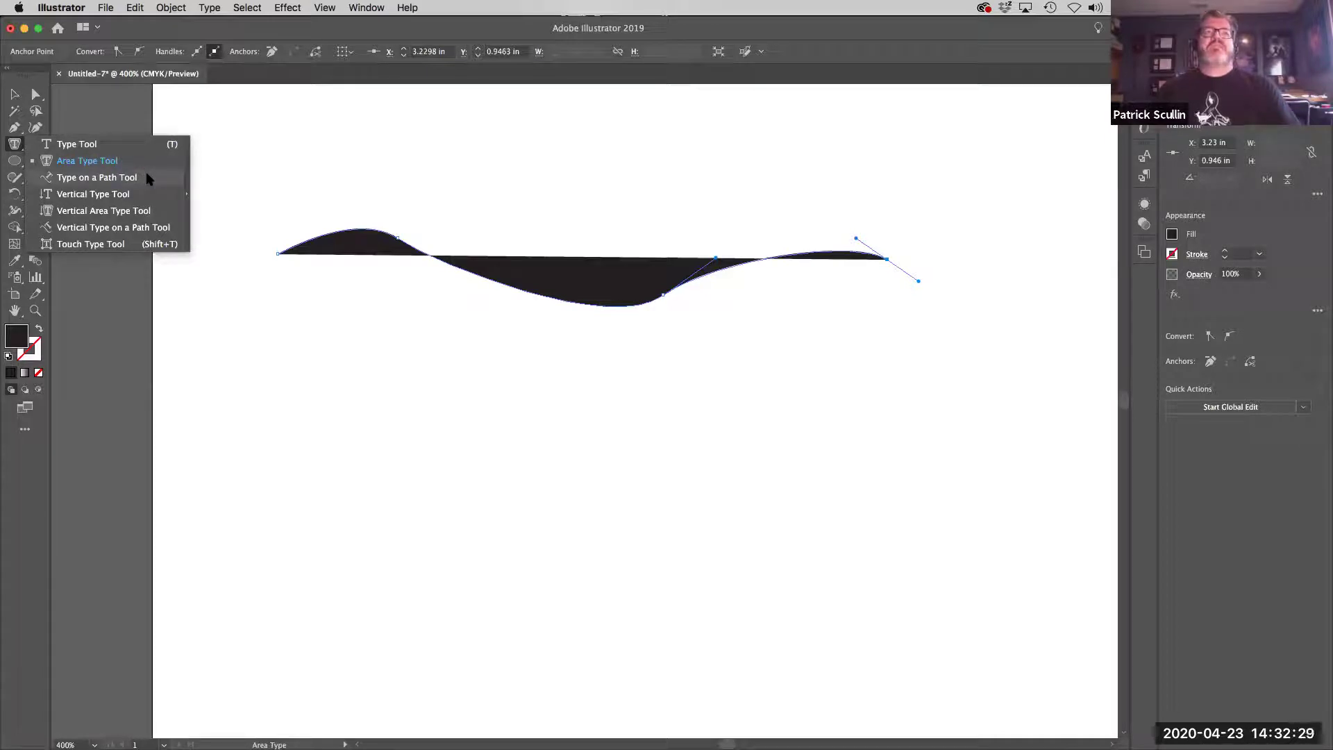
left_click(118, 178)
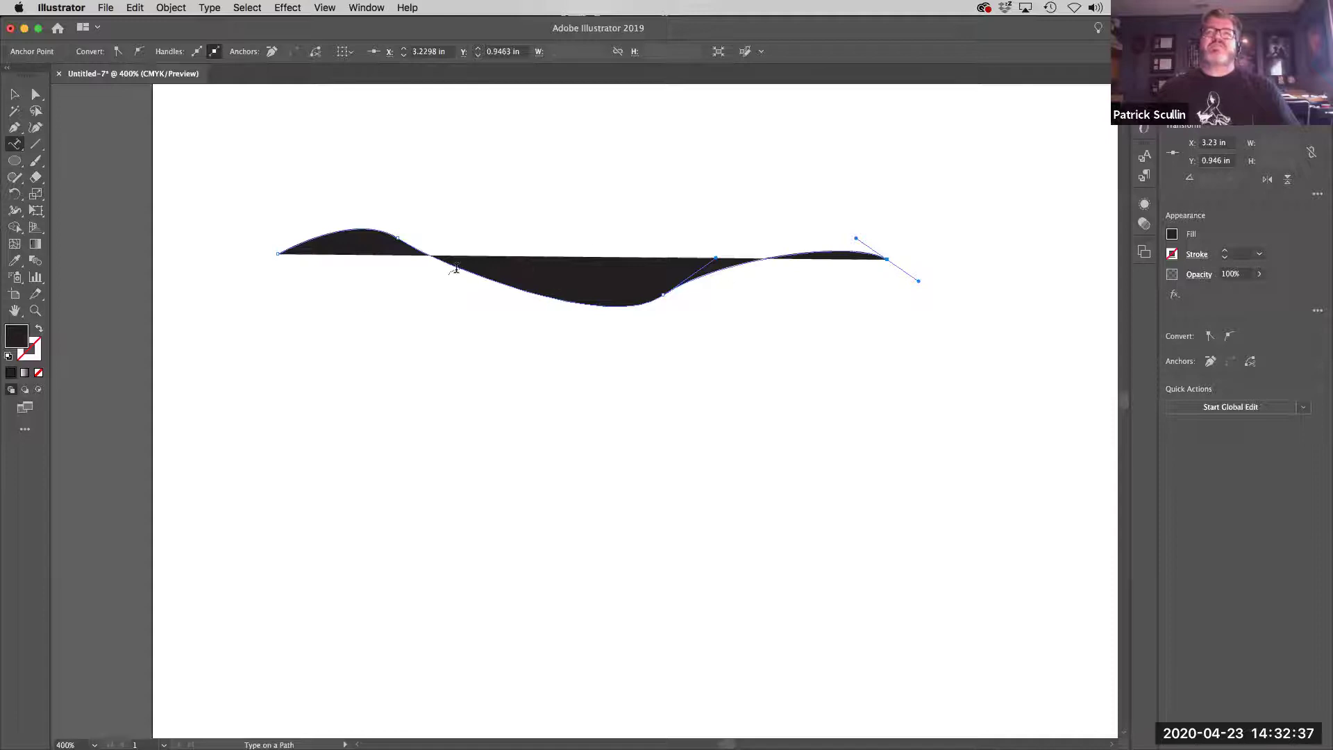
left_click(39, 374)
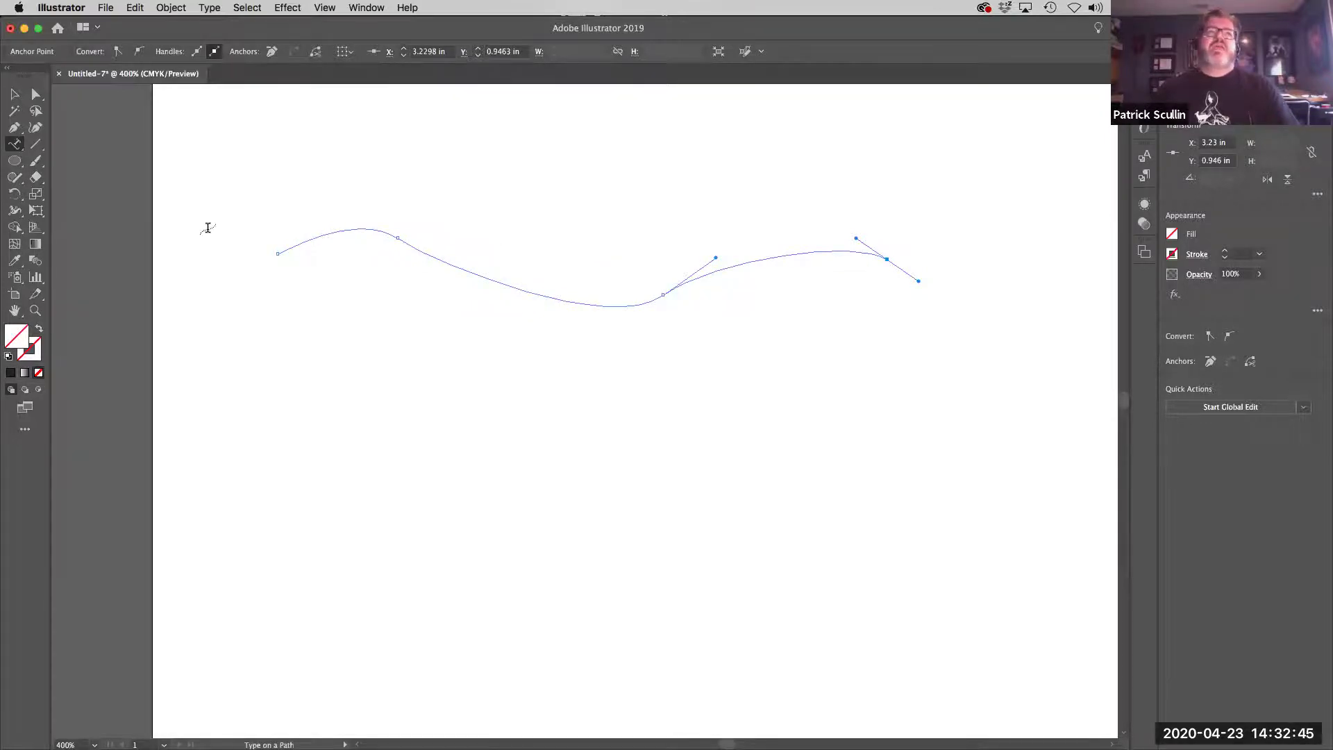
left_click(284, 249)
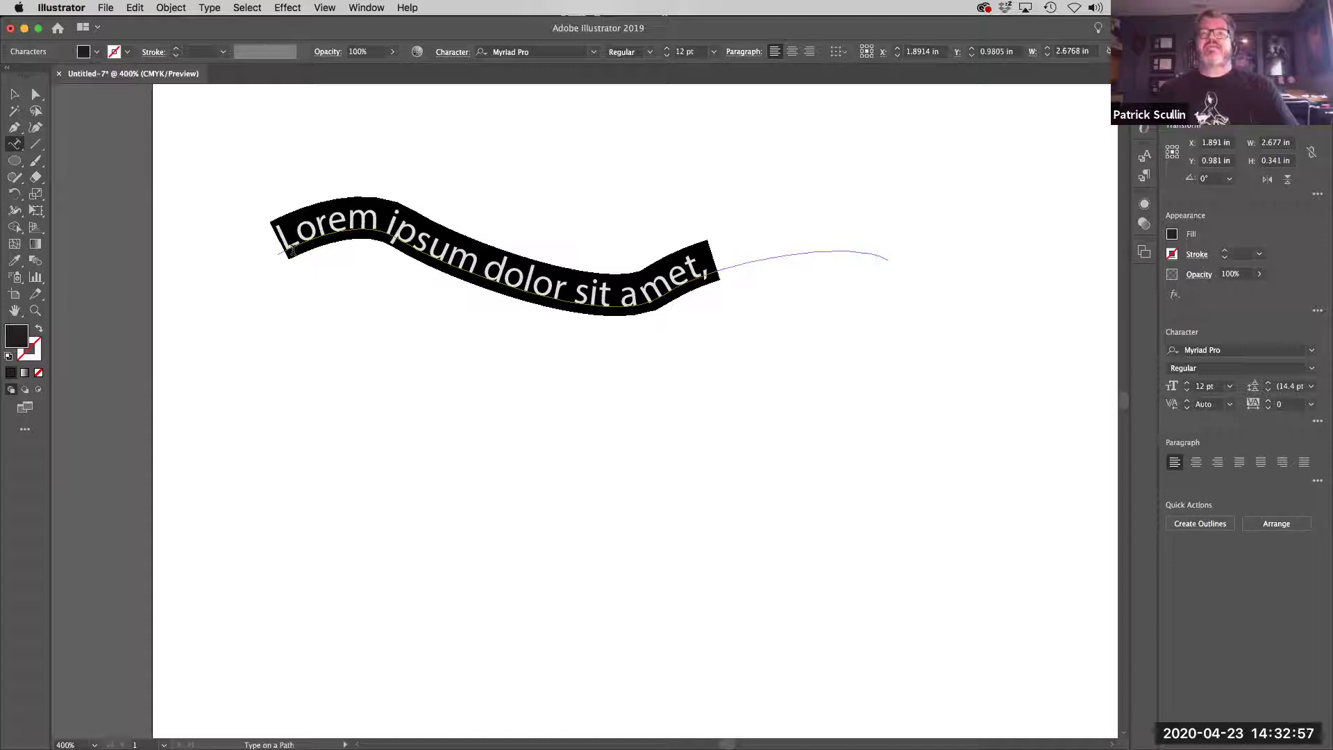
Step: Reshape the text's path by moving its two middle anchor points, placing the third at about X 2.25 in, Y 1.10 in
left_click(36, 94)
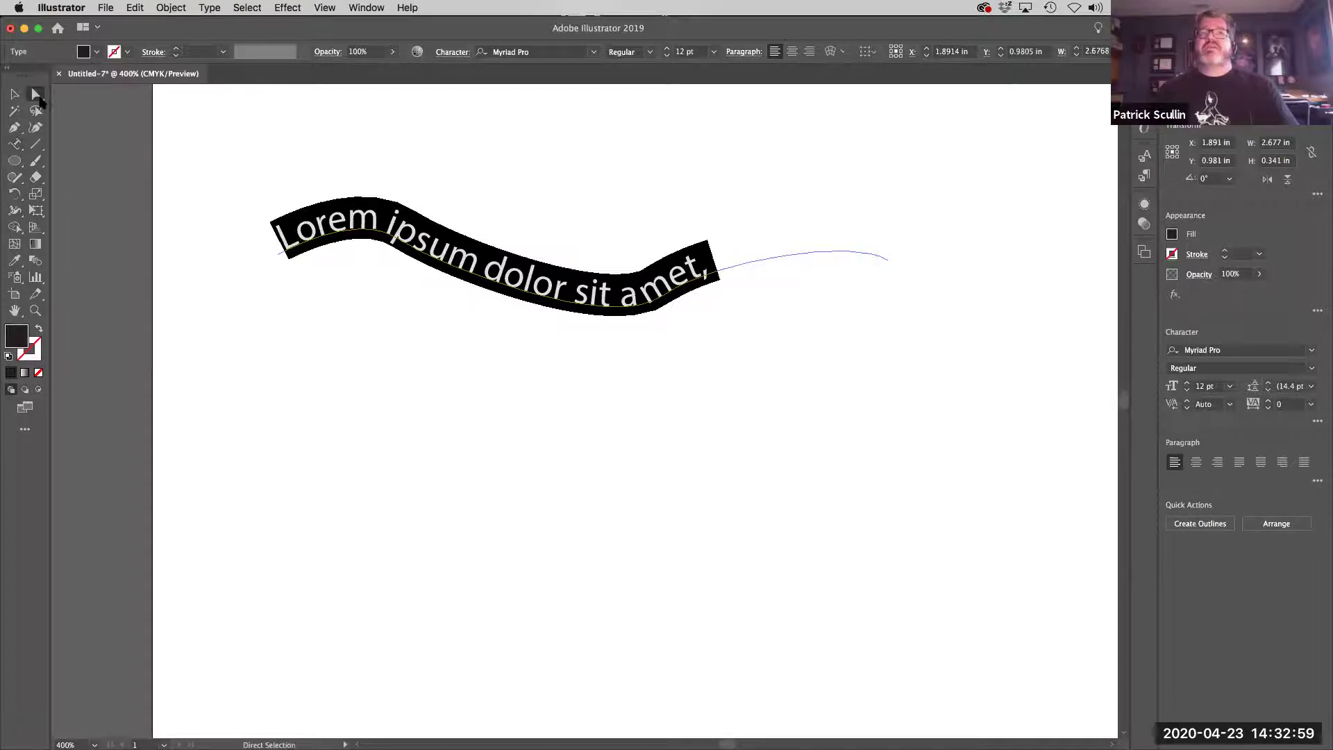
left_click(668, 304)
left_click_drag(669, 310, 674, 318)
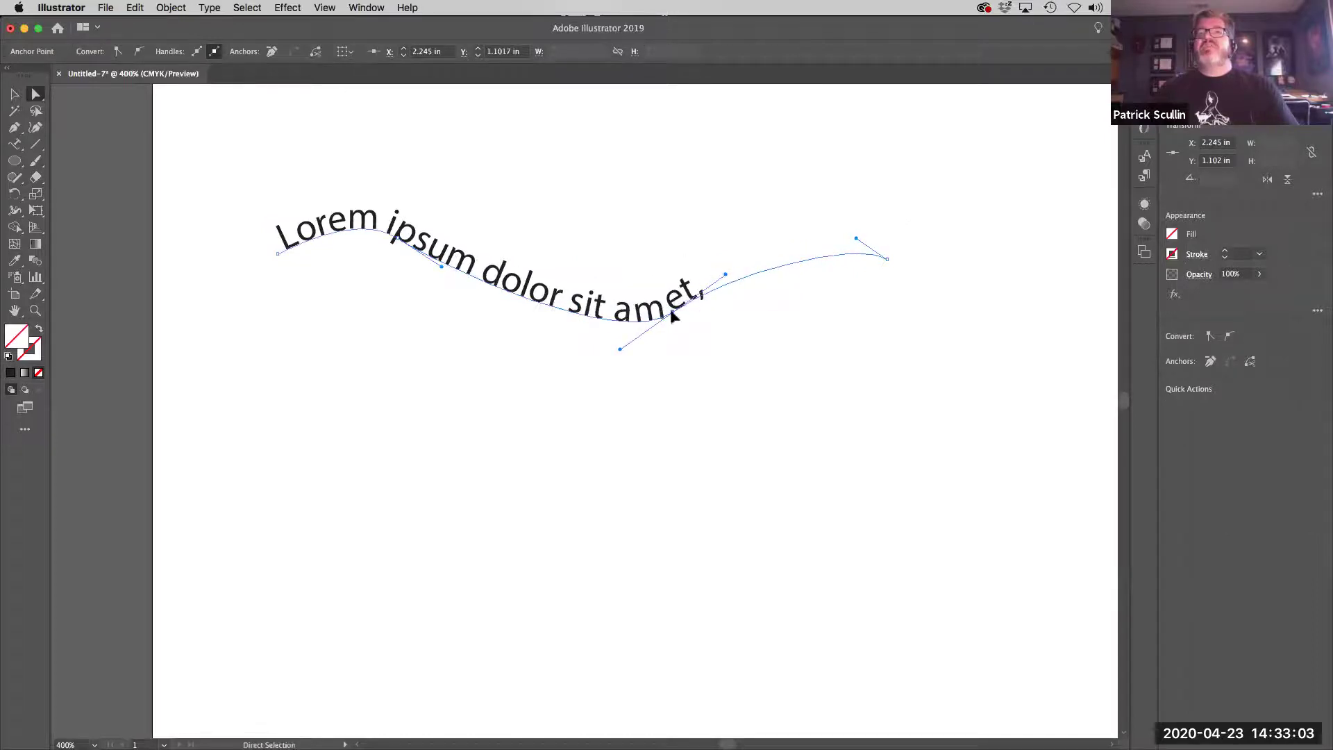
left_click_drag(401, 240, 373, 202)
left_click_drag(512, 261, 507, 266)
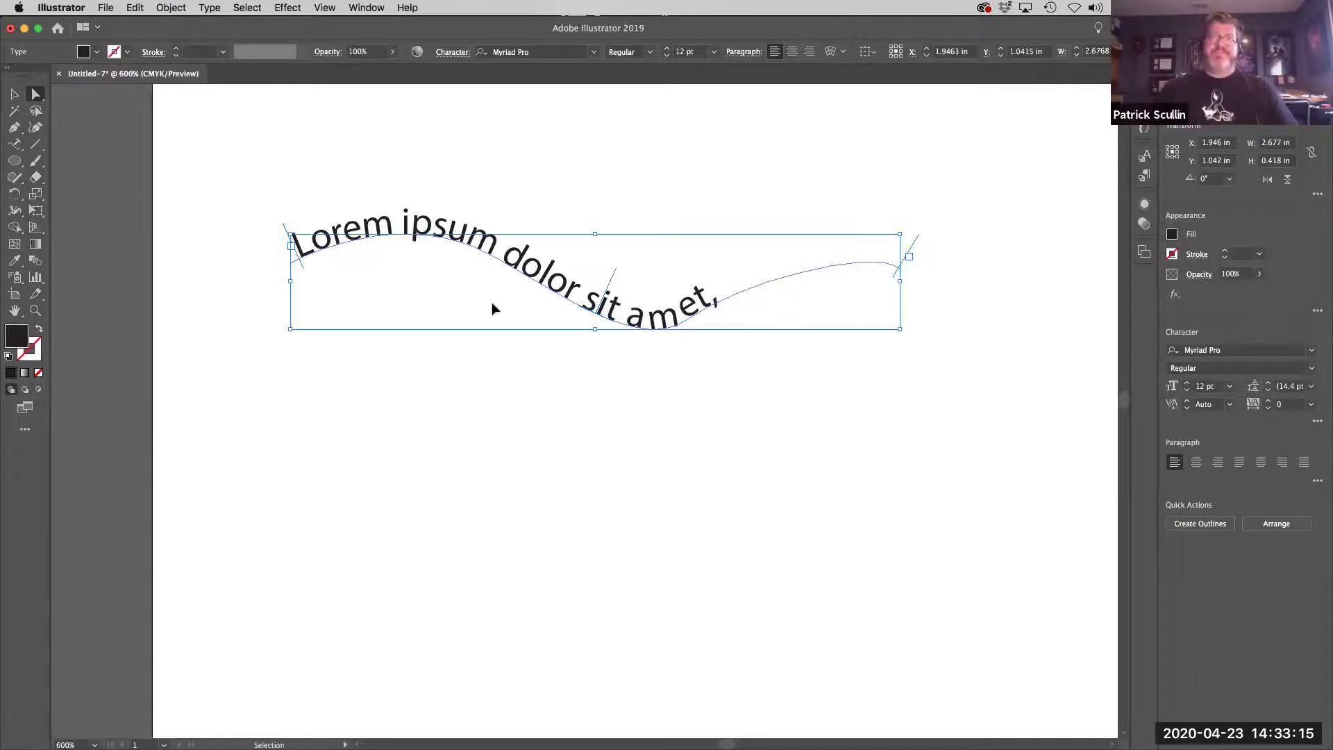
Step: Slide the placeholder text slightly along the wavy path using its center bracket
key("super+equal")
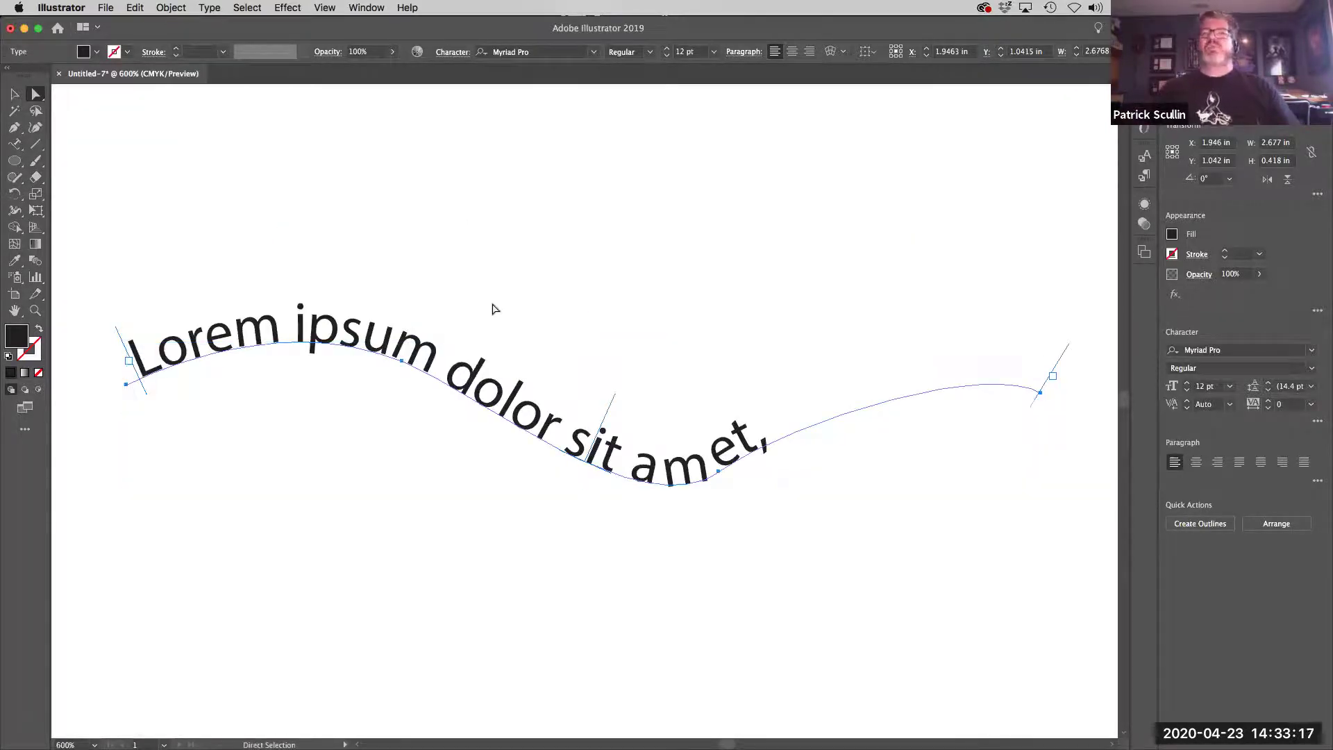
key("space")
left_click_drag(665, 313, 660, 213)
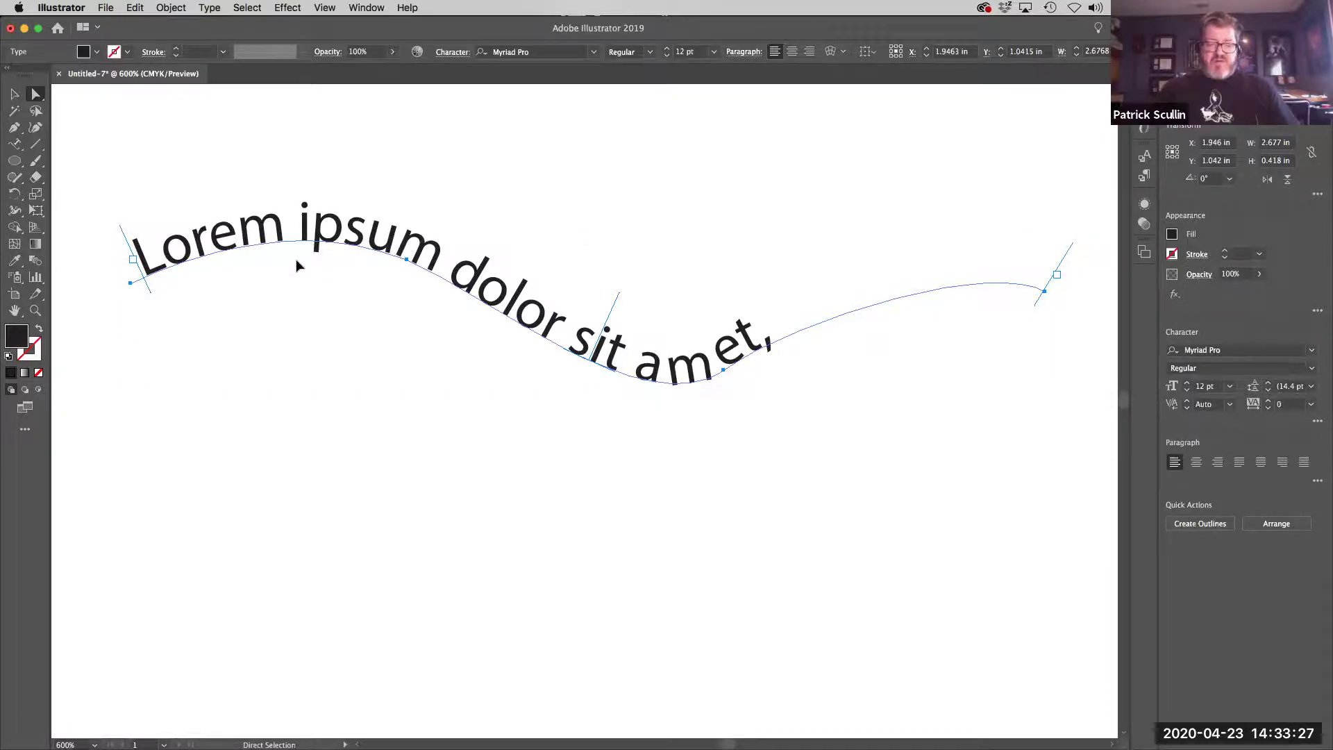
key("super+equal")
left_click_drag(268, 336, 399, 239)
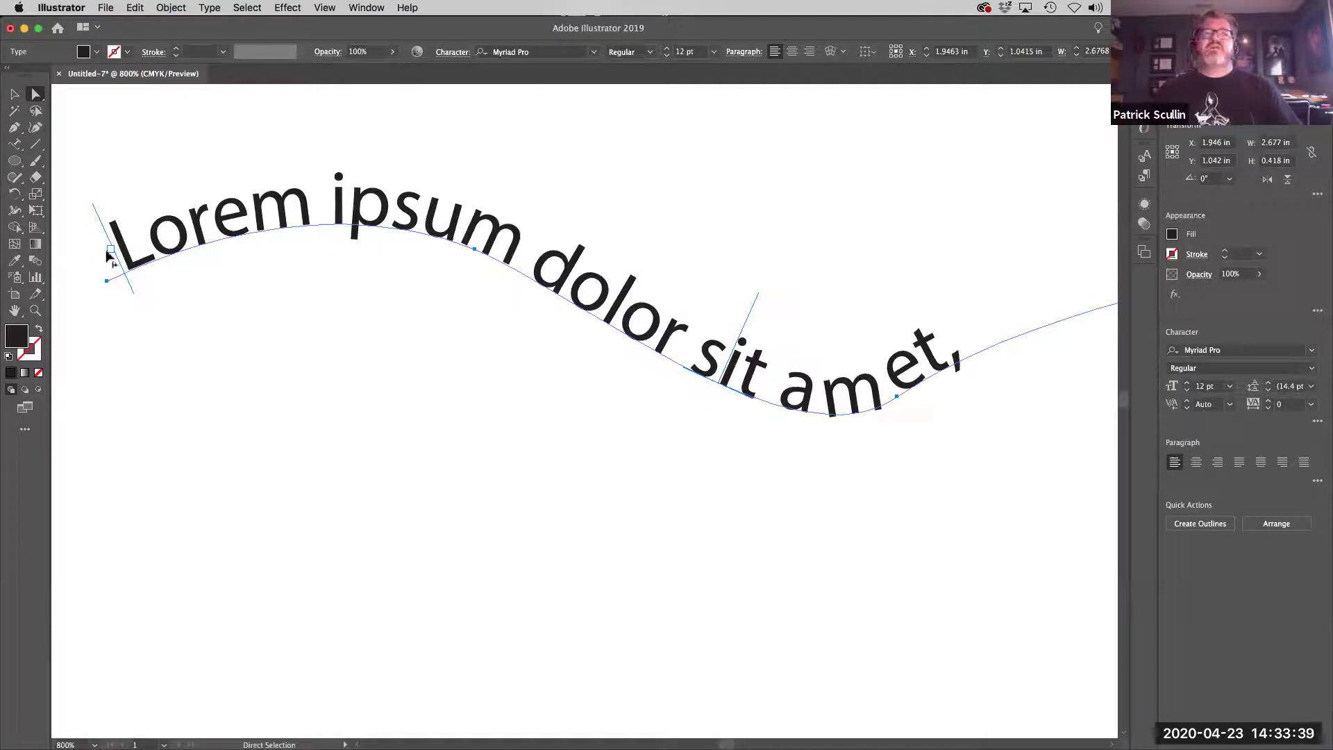
left_click_drag(941, 286, 881, 270)
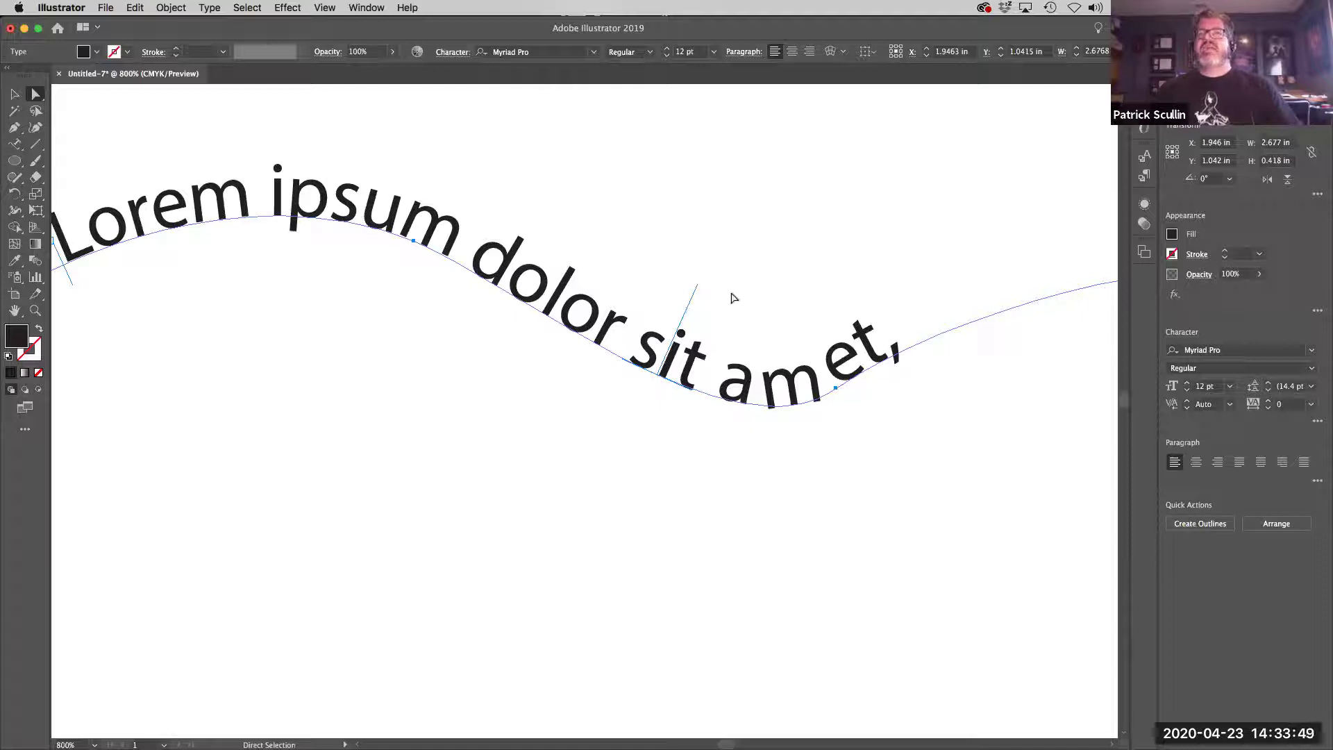
scroll(732, 282, "down", 2)
scroll(732, 283, "right", 2)
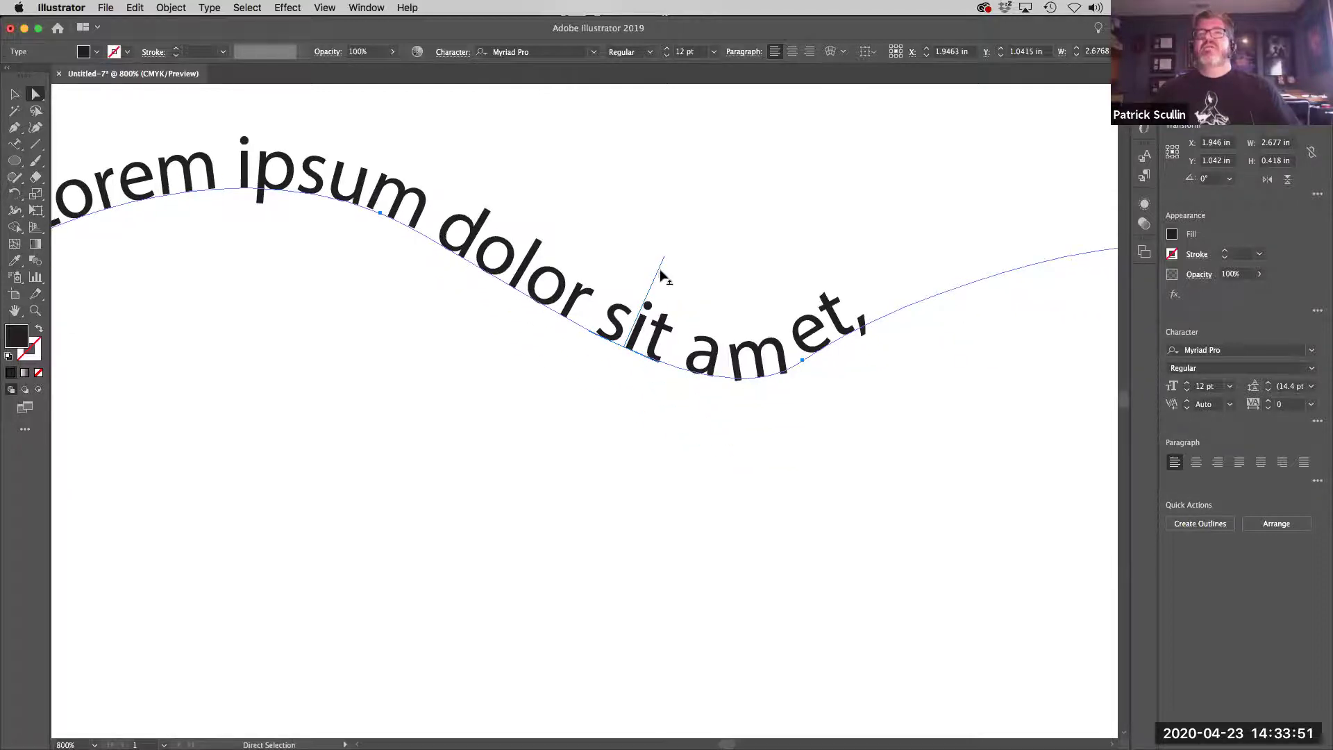
left_click_drag(662, 278, 717, 286)
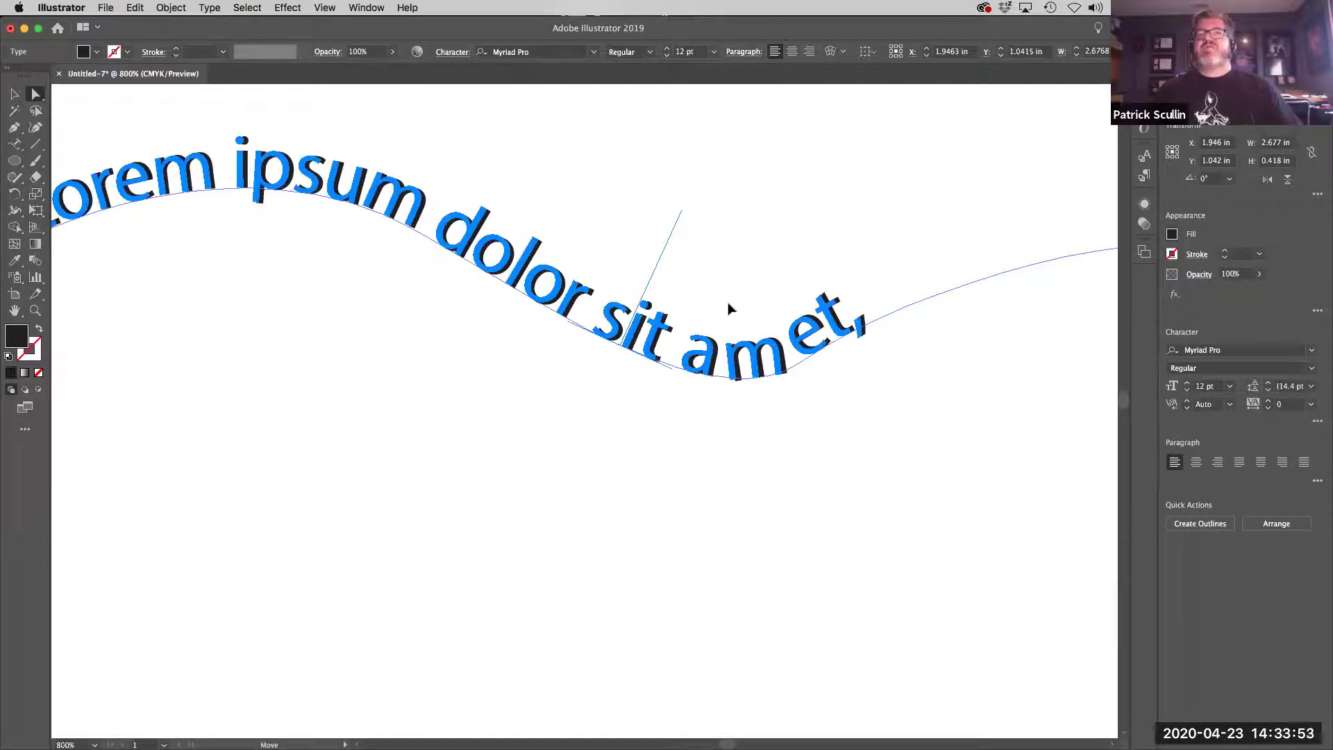
left_click_drag(806, 304, 737, 309)
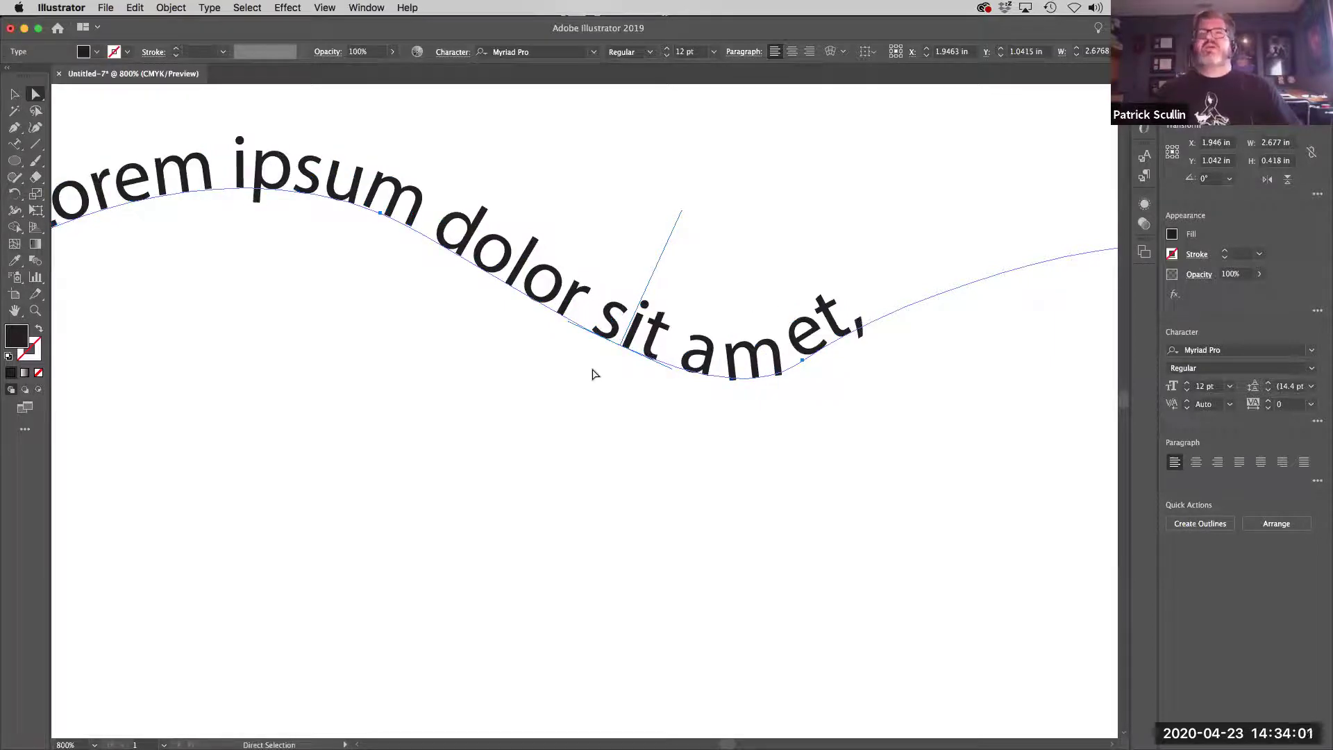
Step: Move the path text's end bracket back to just after "dolor" and out again to just past "amet,"
left_click_drag(726, 387, 462, 417)
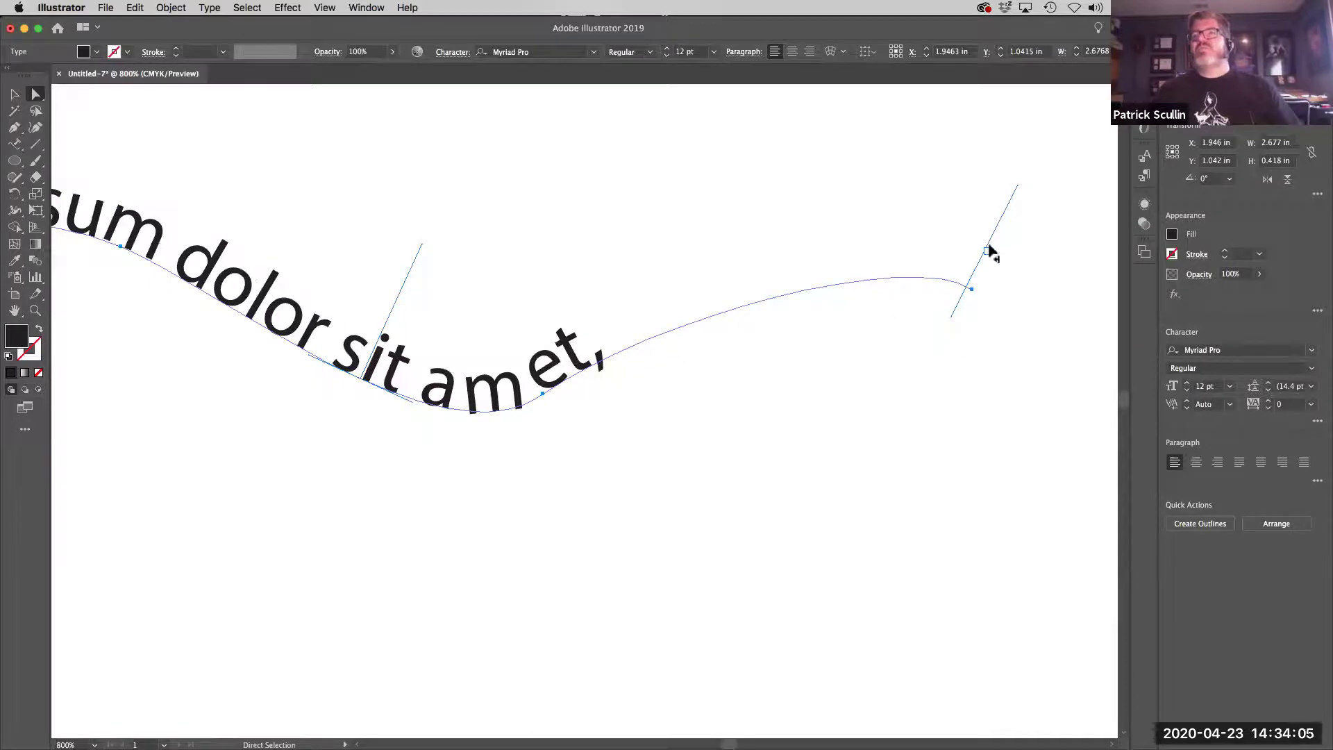
left_click_drag(991, 232, 372, 262)
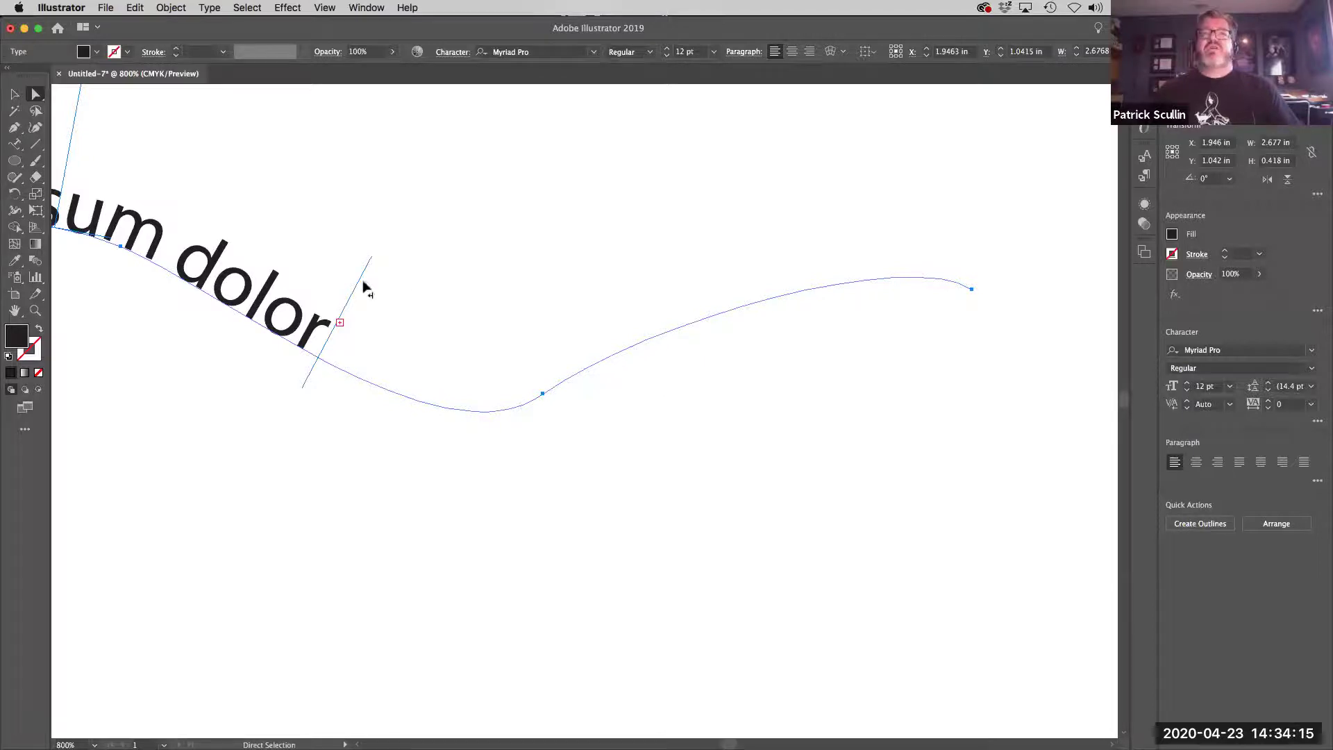
left_click_drag(358, 287, 370, 353)
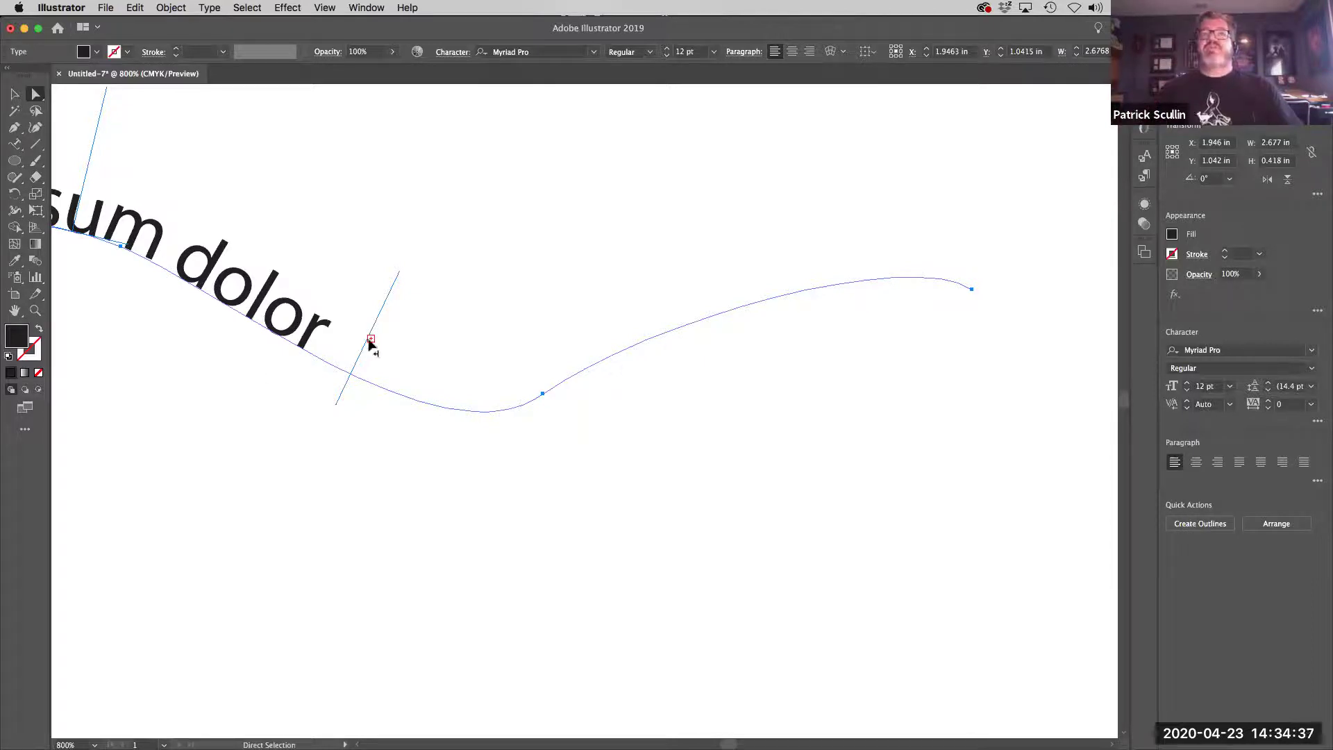
left_click_drag(366, 360, 647, 315)
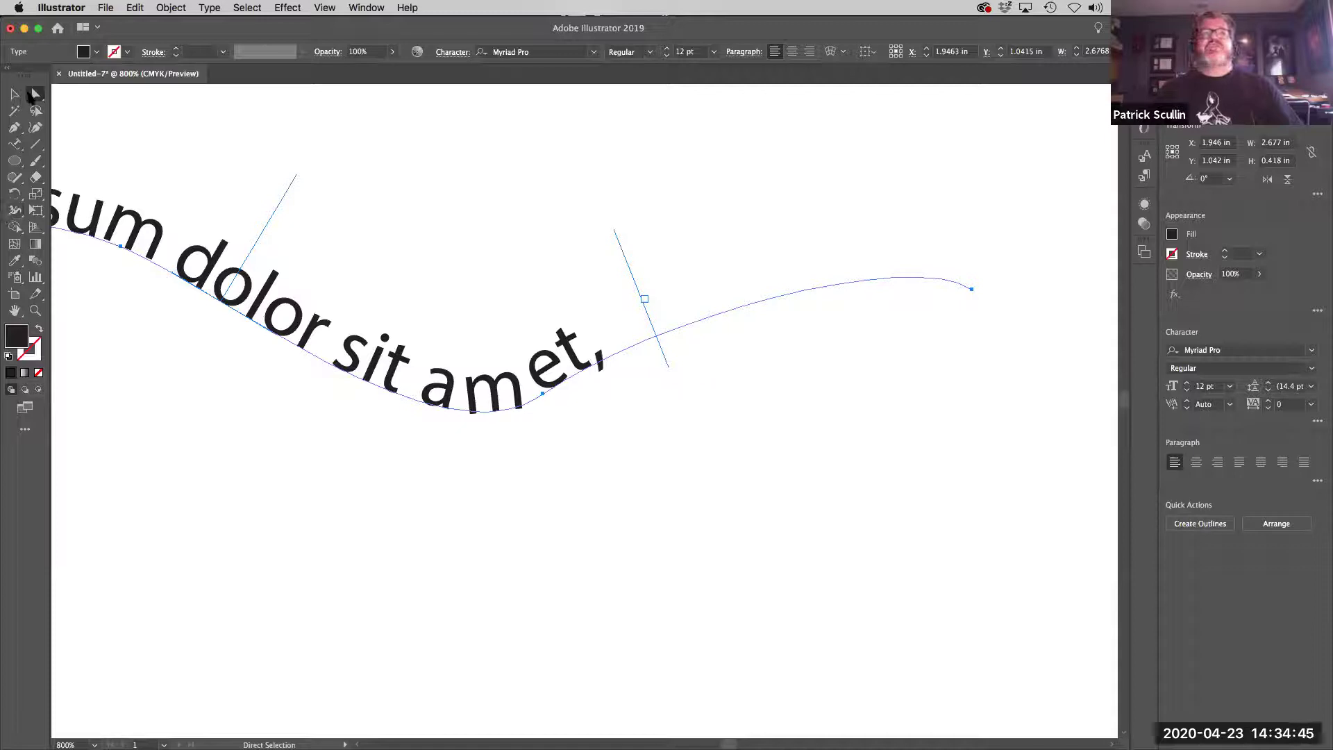
Step: Move the path text's start bracket inward along the first curve and extend the end bracket to fit "amet," again
left_click_drag(132, 372, 519, 415)
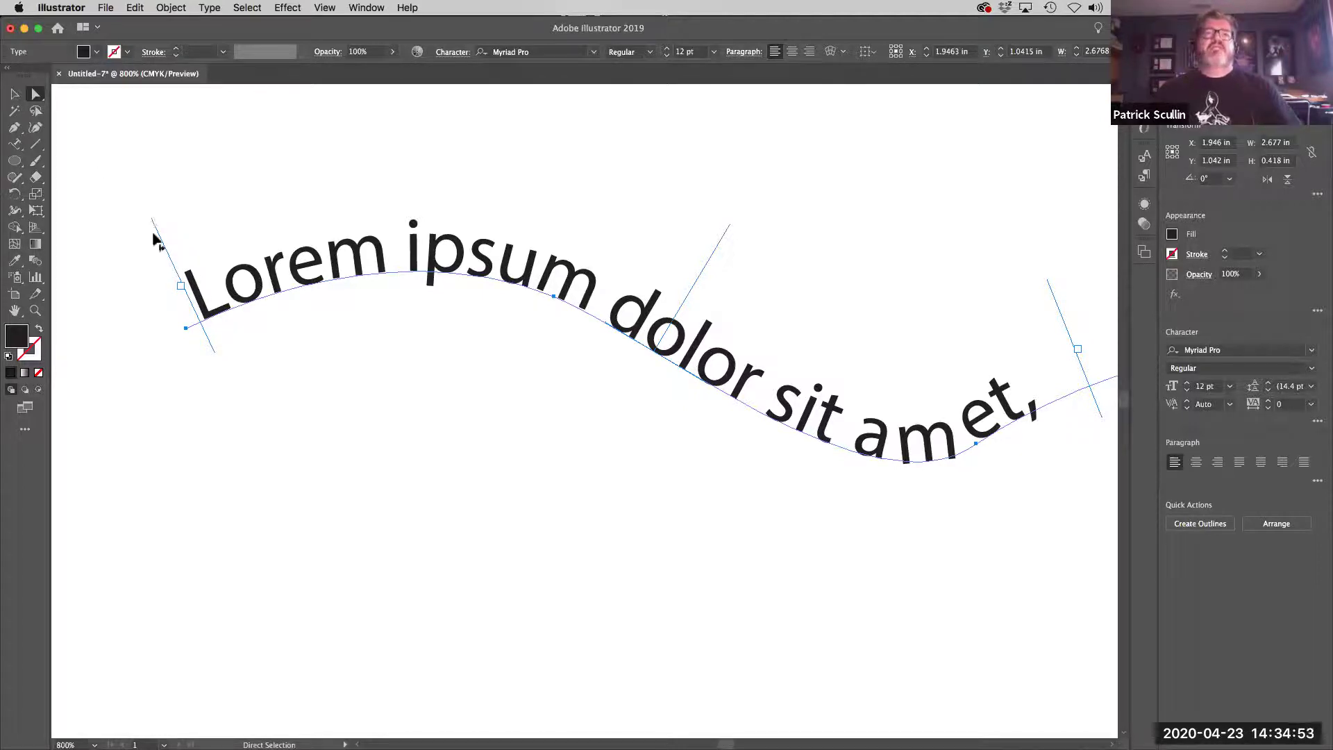
left_click_drag(160, 238, 445, 302)
scroll(772, 262, "right", 3)
scroll(772, 261, "up", 1)
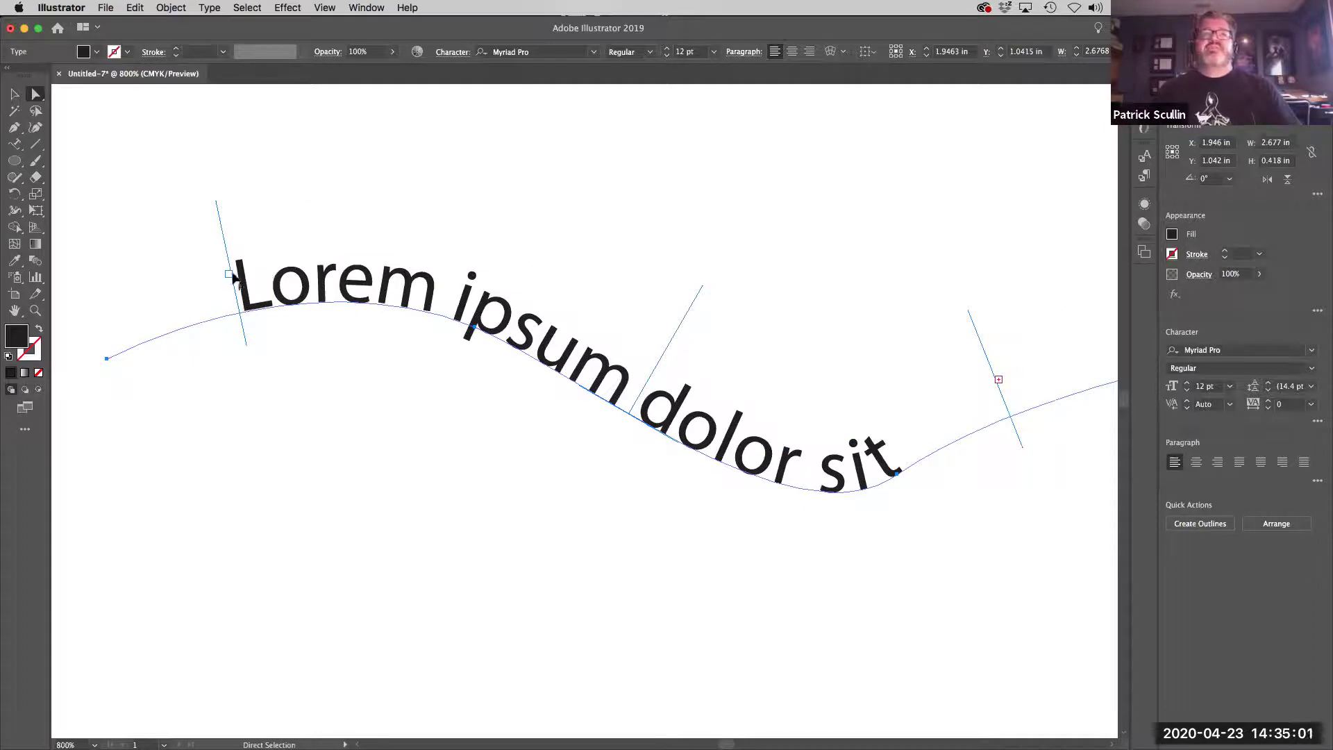
left_click_drag(993, 364, 1081, 350)
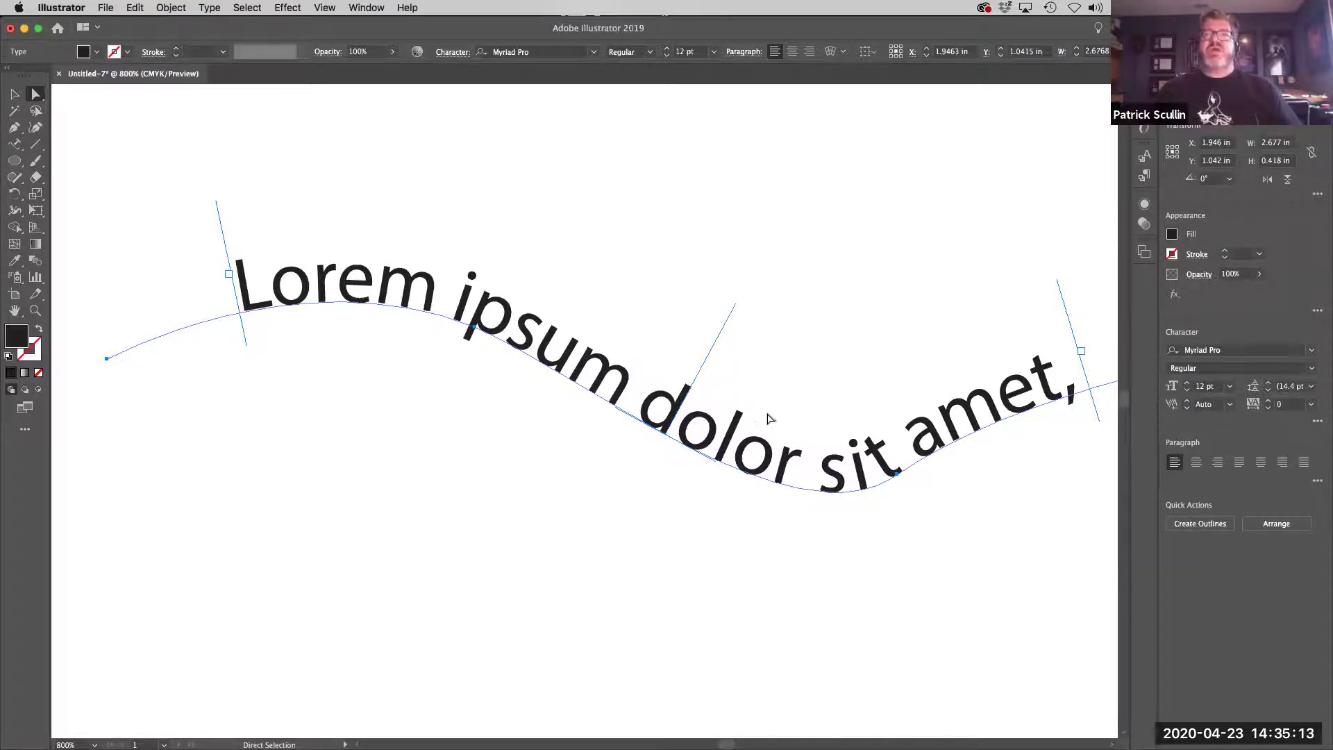
Step: Select the wavy path text and delete it from the artboard
scroll(759, 366, "down", 3)
scroll(759, 366, "right", 3)
key("super")
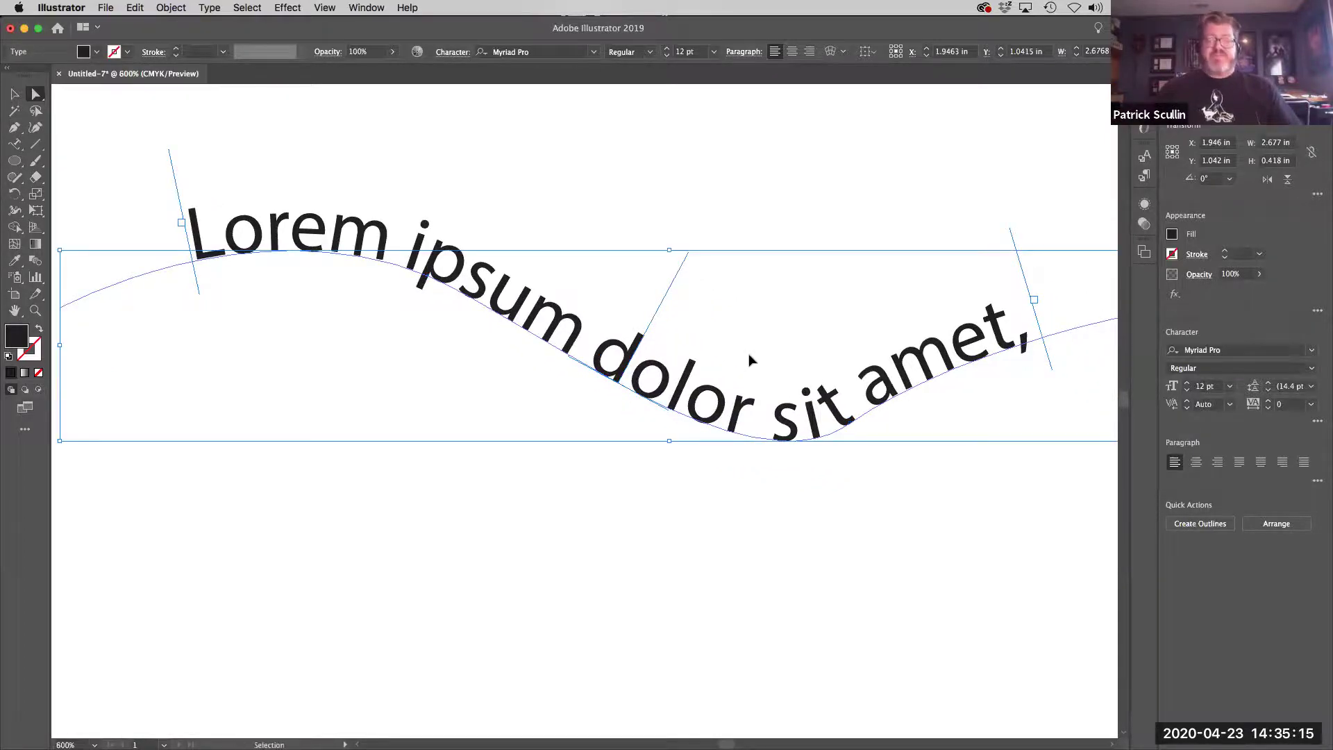
key("super+minus")
key("super+minus")
left_click(15, 94)
left_click_drag(462, 281, 707, 493)
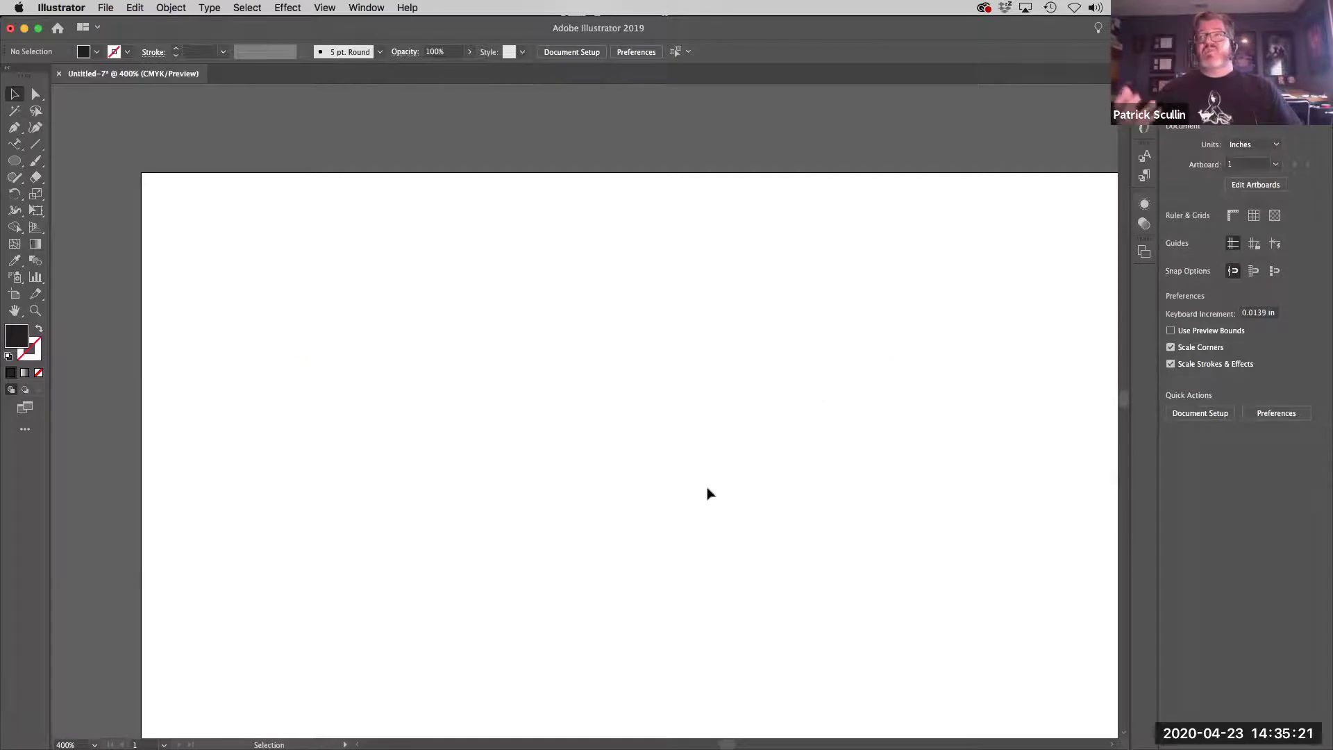
Step: Draw a circle about 1.30 in across and run placeholder text around its outline with Type on a Path, showing its brackets
left_click(14, 162)
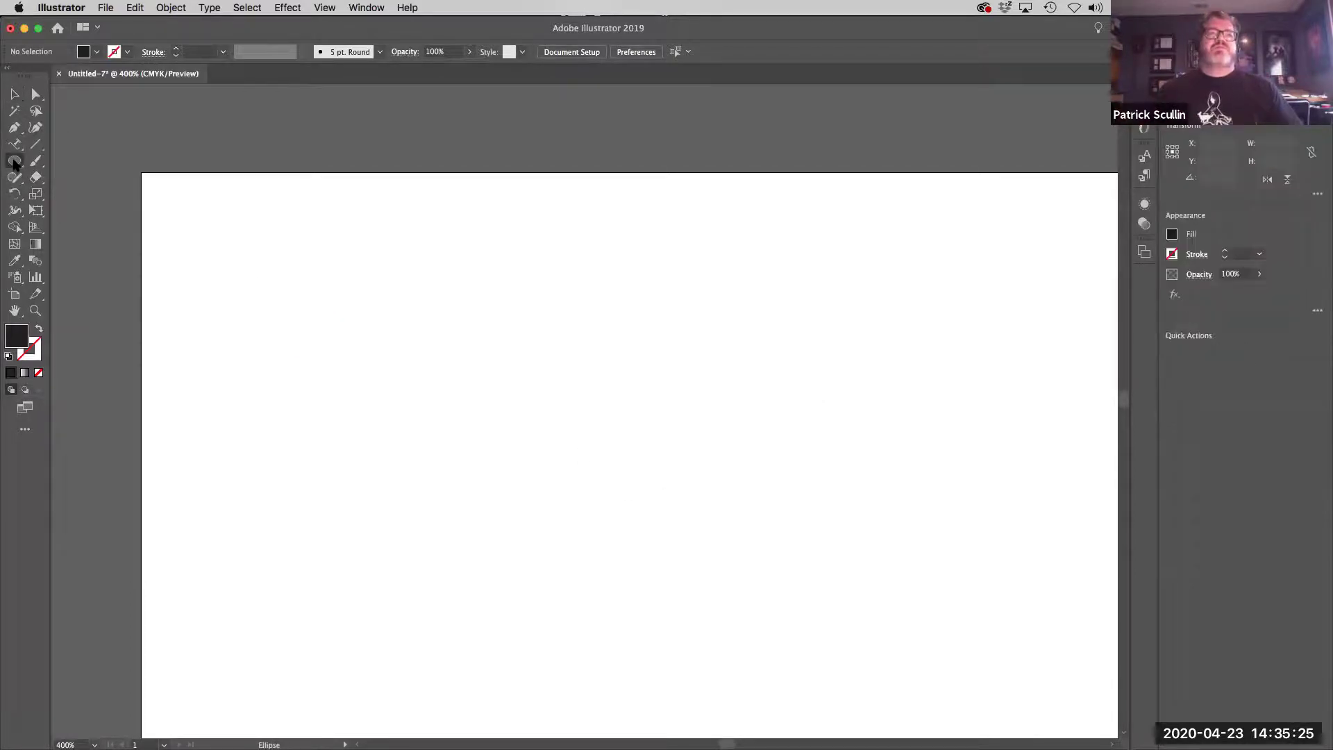
left_click_drag(486, 299, 782, 595)
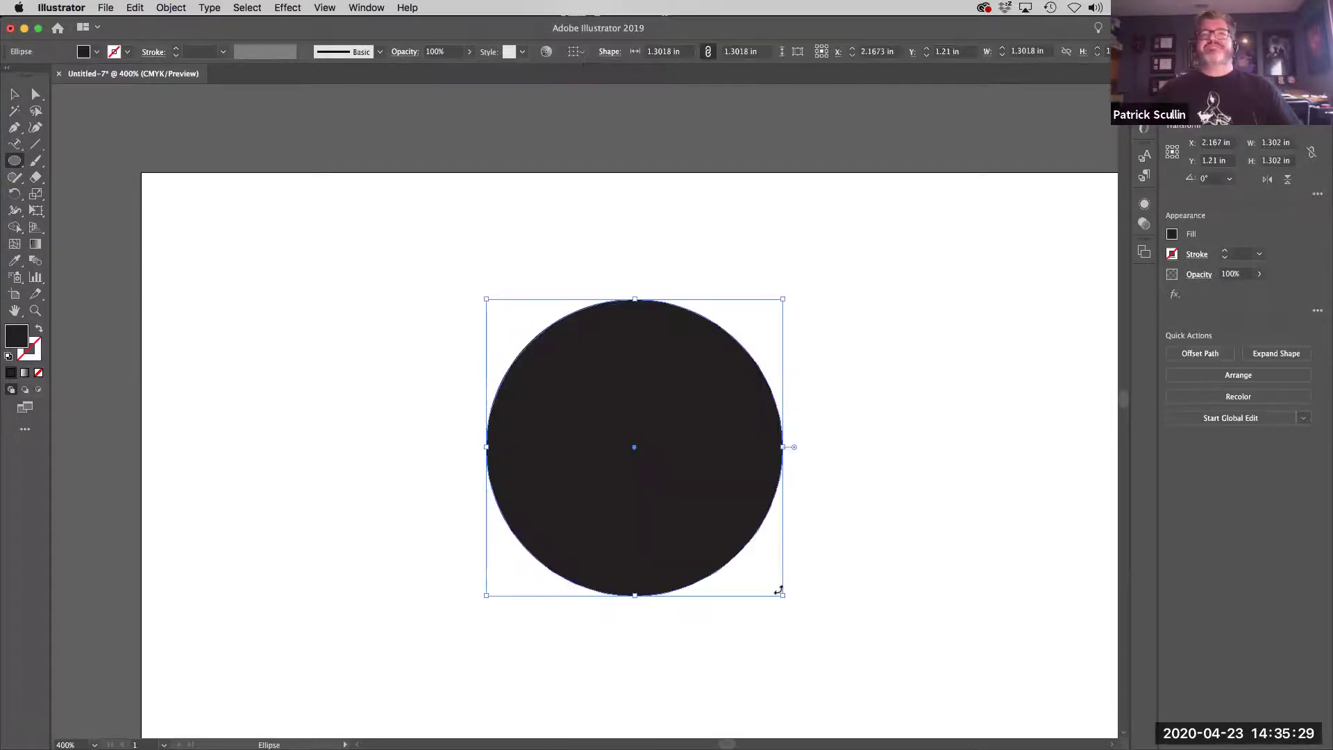
left_click(15, 147)
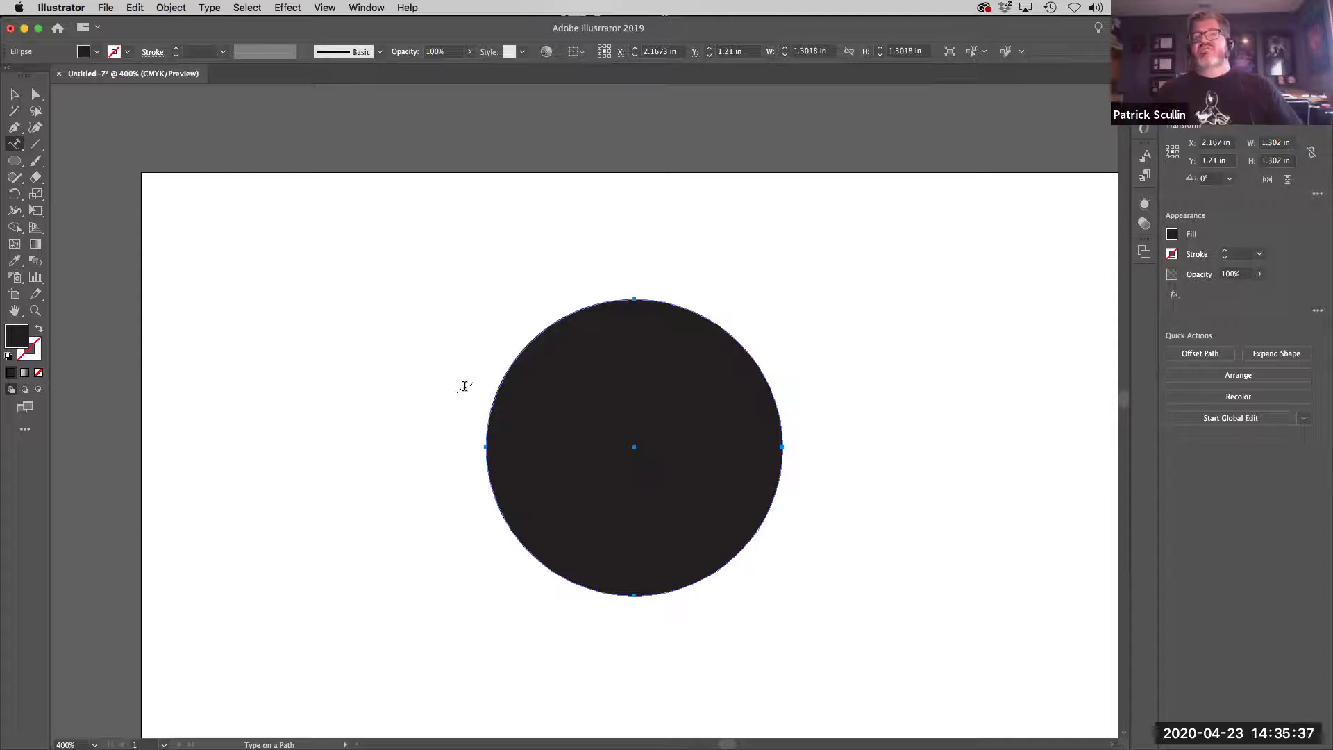
left_click(634, 297)
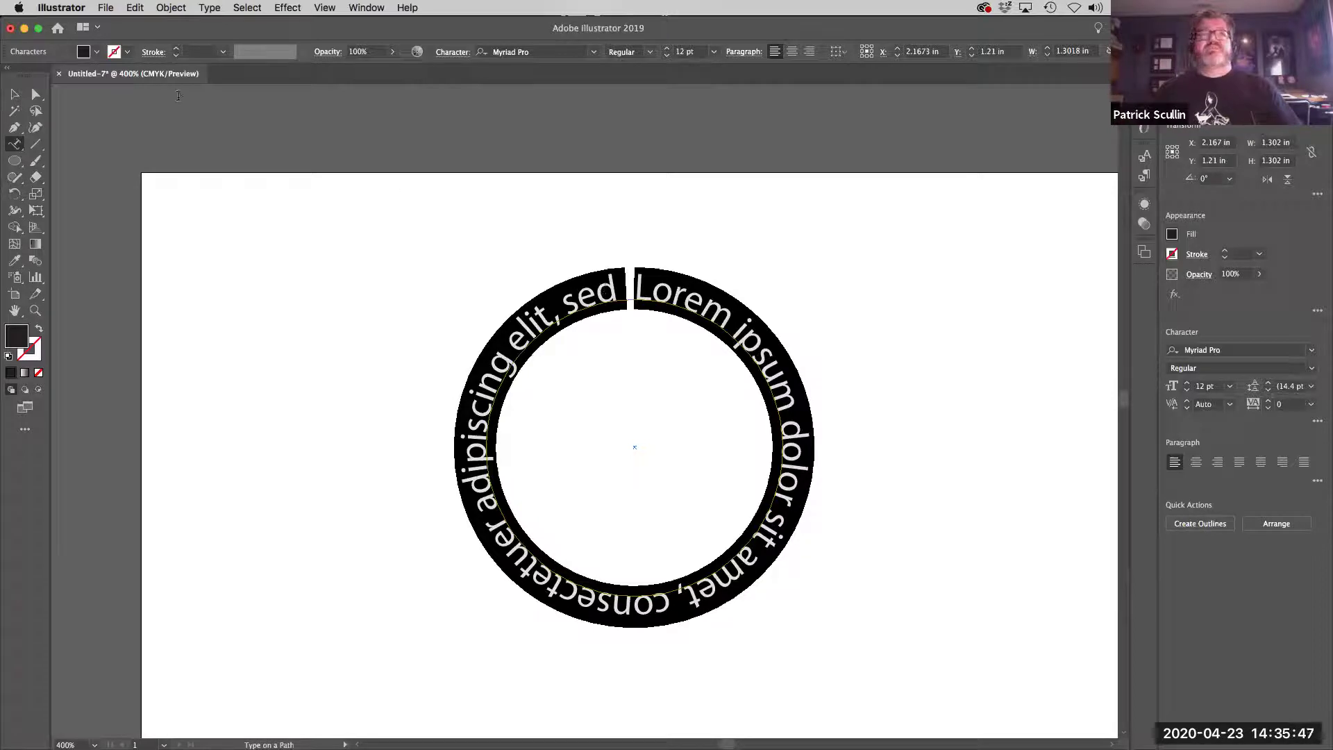
left_click(35, 95)
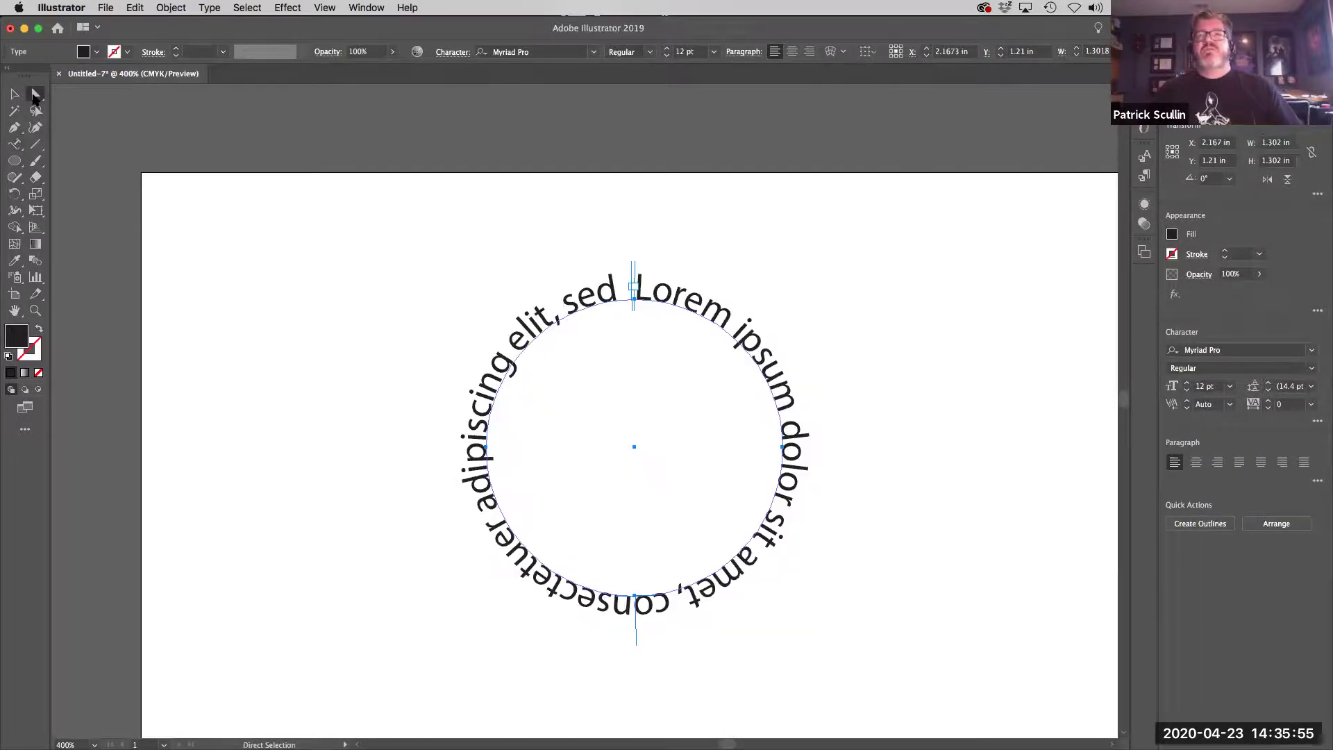
Step: Slide the placeholder text clockwise around the circle until "Lorem" starts on the circle's lower right
key("v")
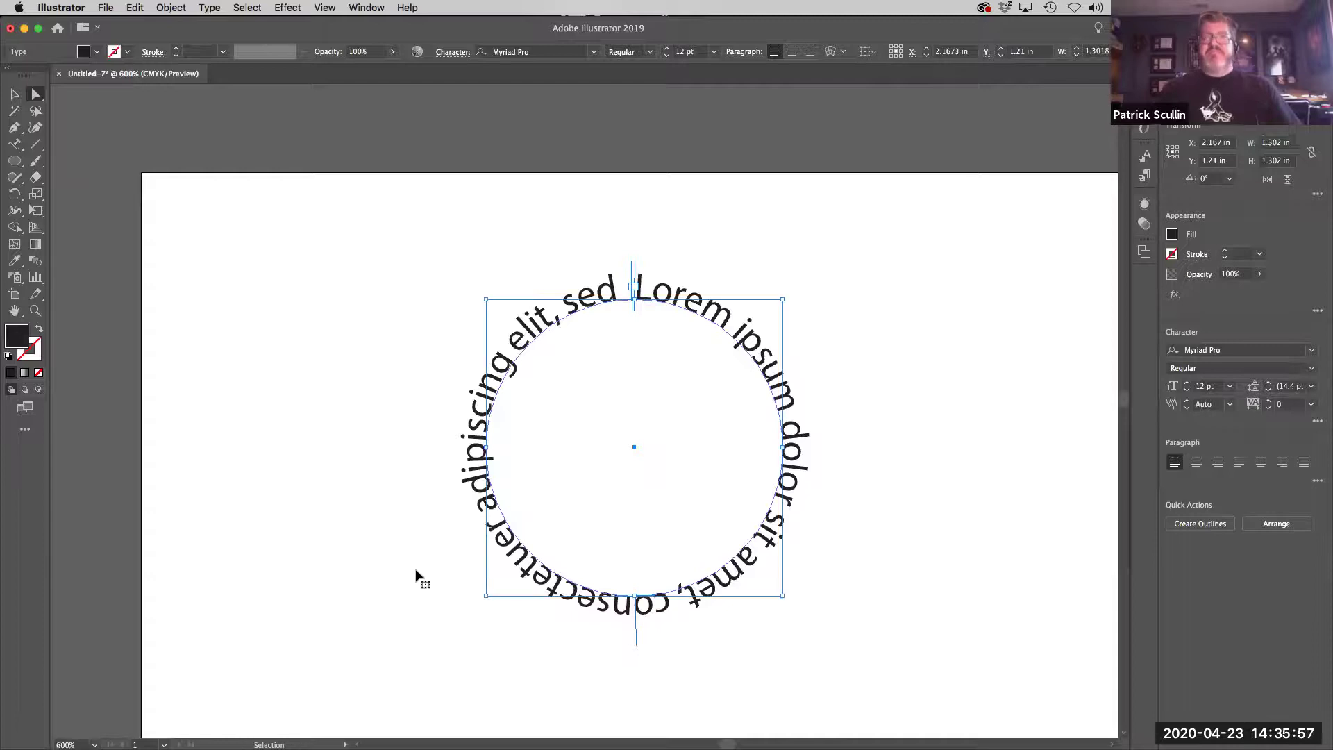
key("super+equal")
left_click_drag(432, 381, 485, 372)
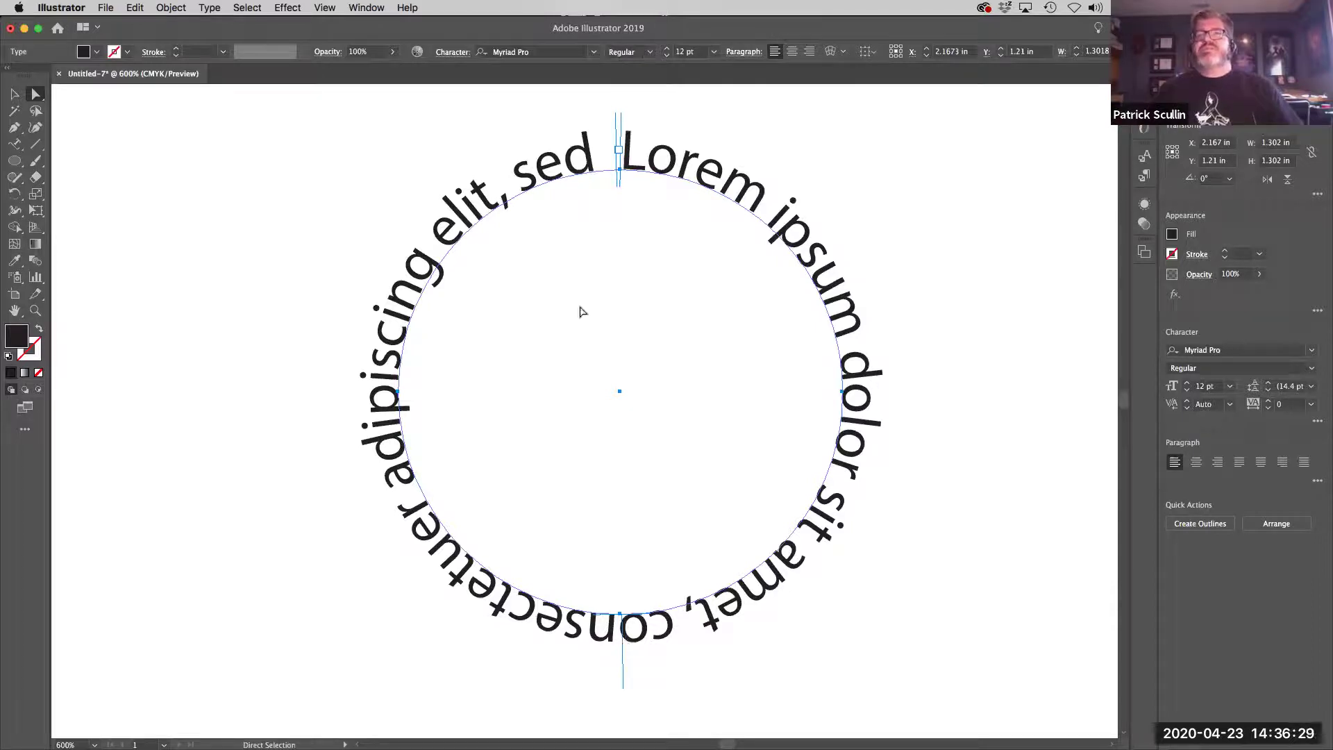
left_click_drag(630, 691, 931, 357)
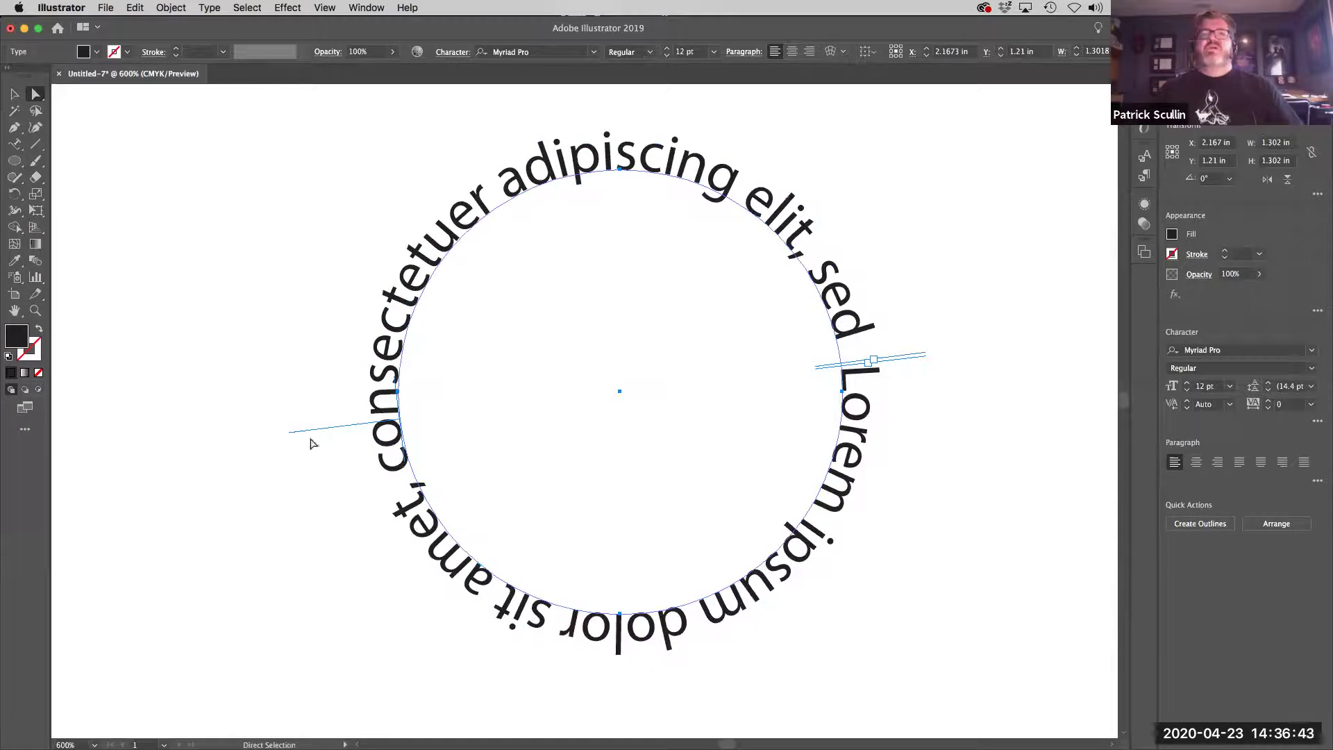
left_click_drag(315, 434, 337, 292)
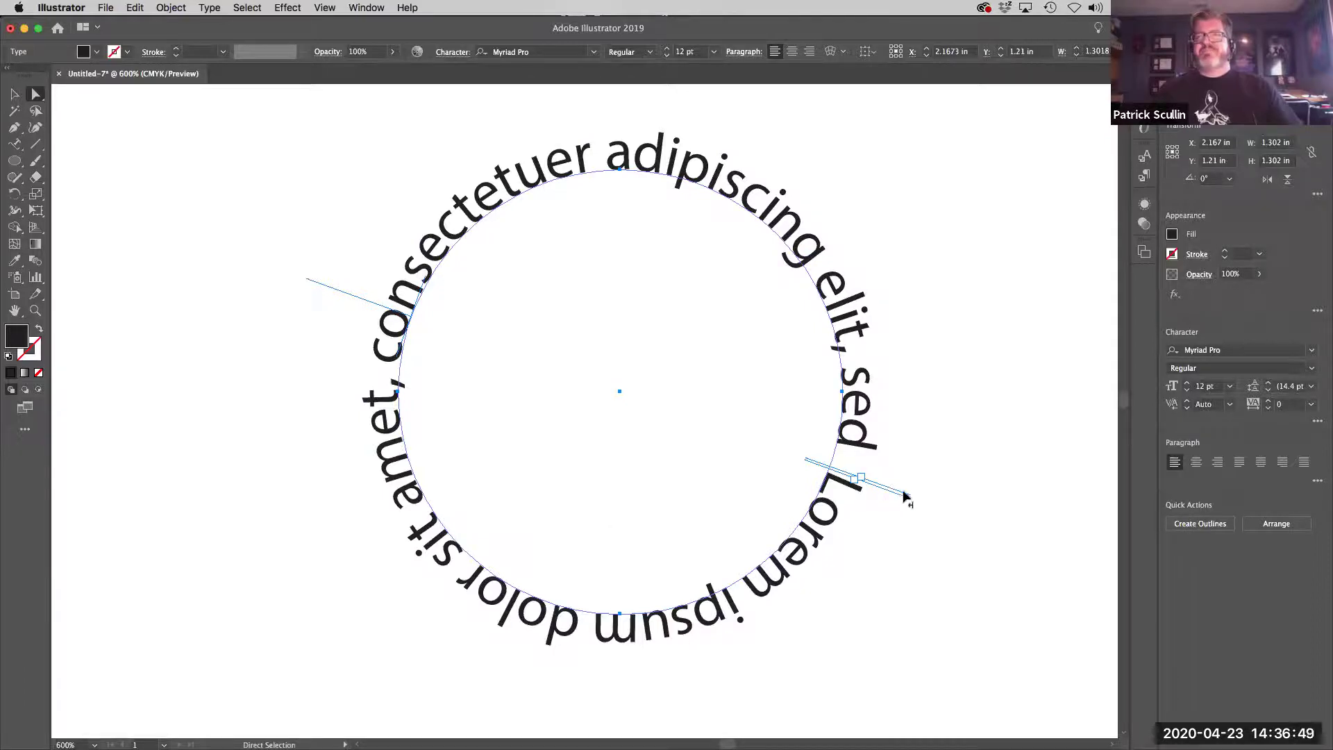
Step: Flip the circular text inside the circle and back outside with its centre bracket, and extend its end bracket to just past "elit,"
left_click_drag(314, 291, 622, 440)
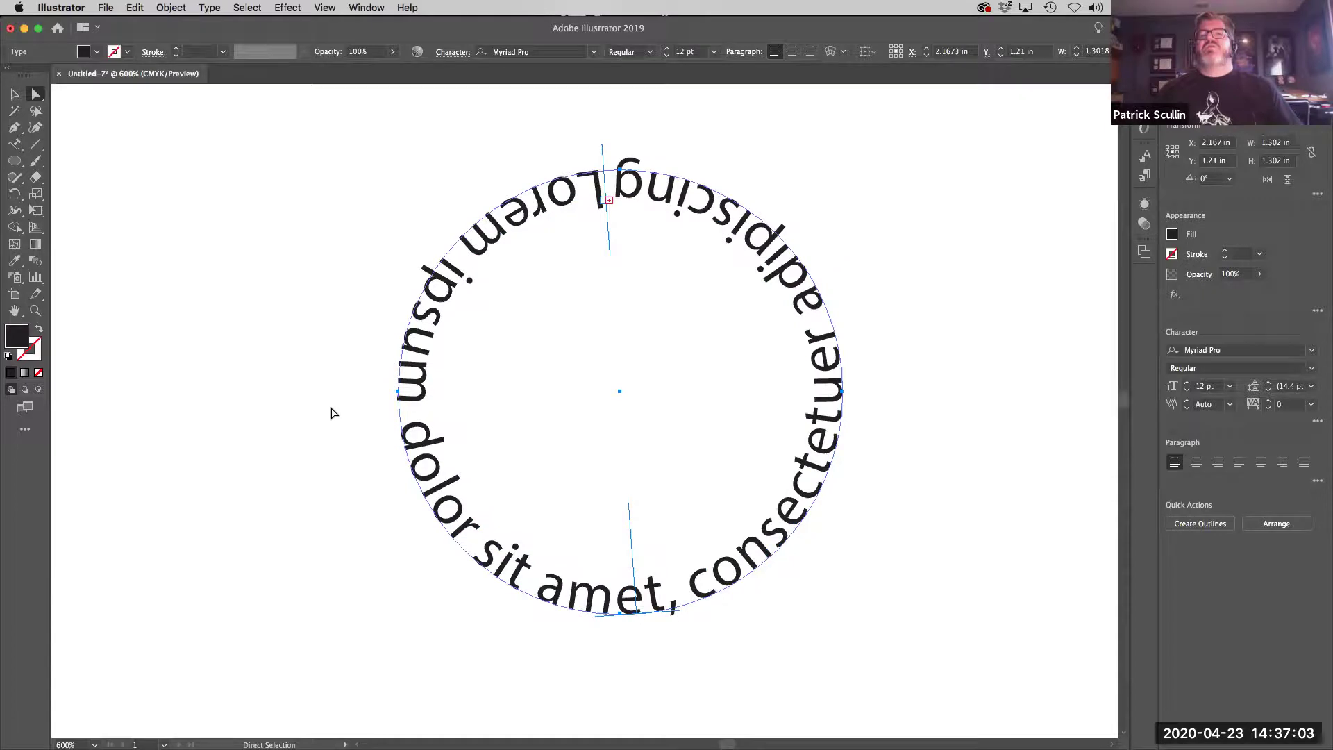
mouse_move(633, 547)
left_mouse_down()
mouse_move(655, 536)
mouse_move(685, 590)
mouse_move(748, 639)
mouse_move(702, 542)
mouse_move(780, 673)
mouse_move(748, 610)
mouse_move(767, 641)
mouse_move(863, 575)
mouse_move(894, 511)
left_mouse_up()
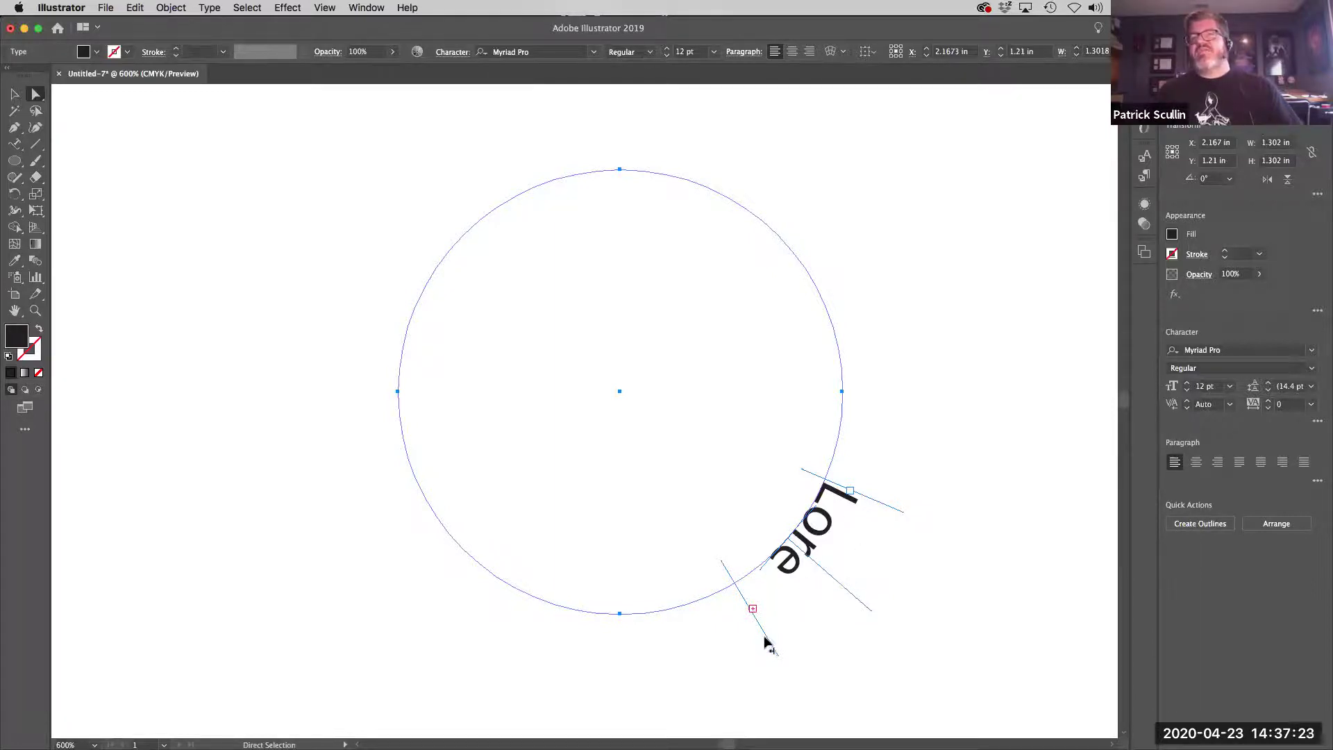
left_click_drag(767, 643, 832, 386)
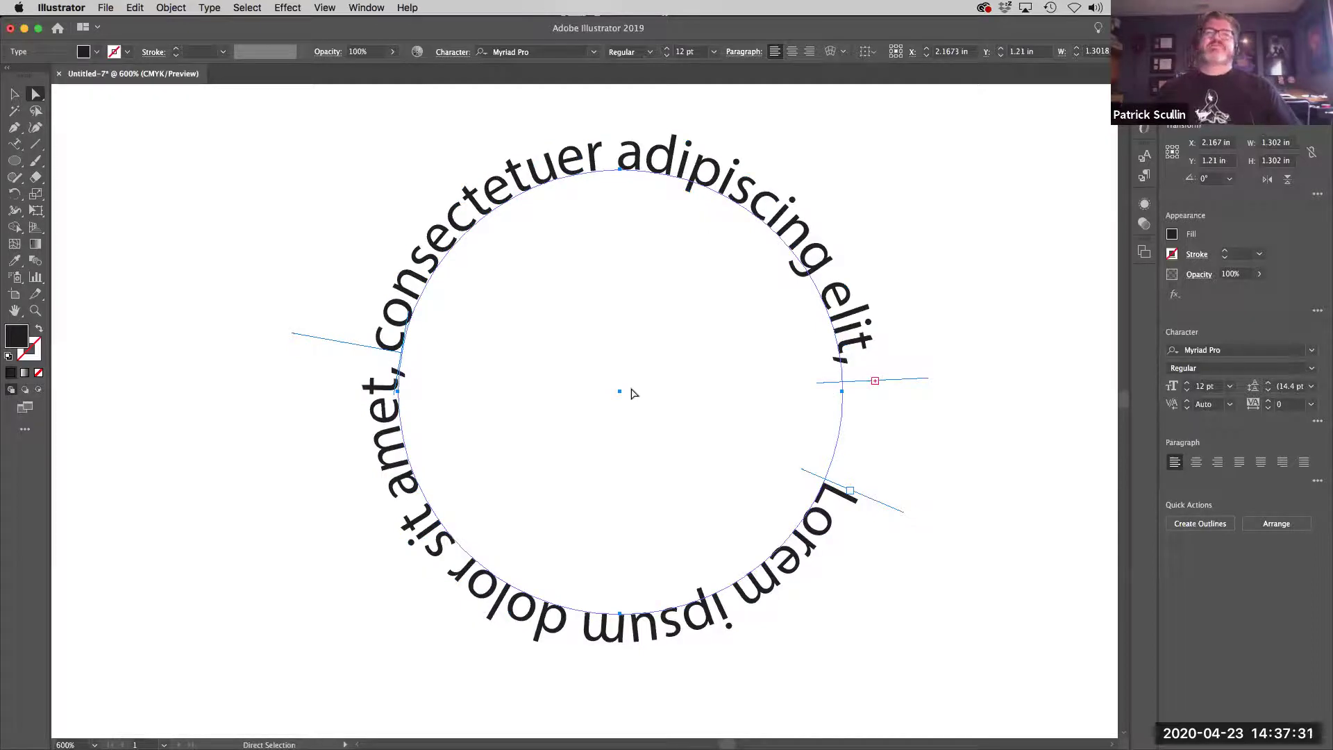
Step: Replace the circle's placeholder text with "AWESOME LOGO" and slide it around to the top of the circle
left_click(13, 143)
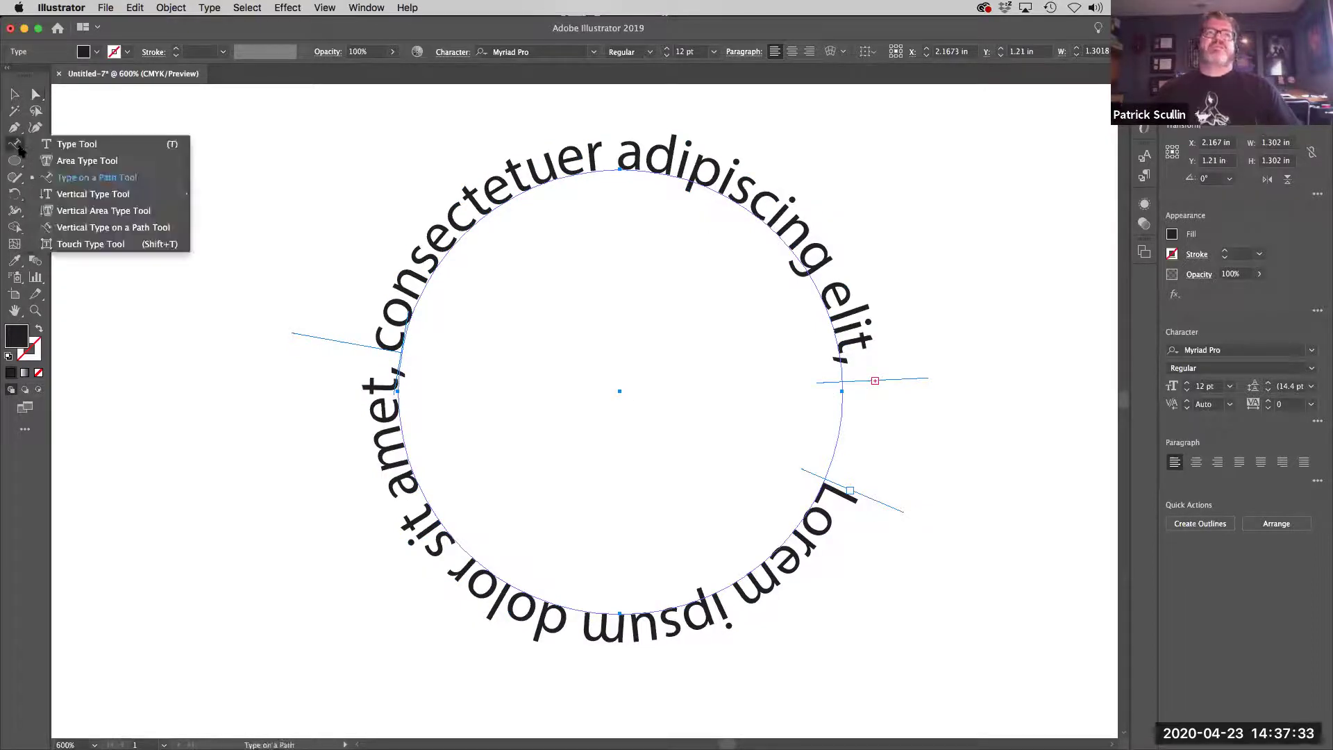
left_click(160, 178)
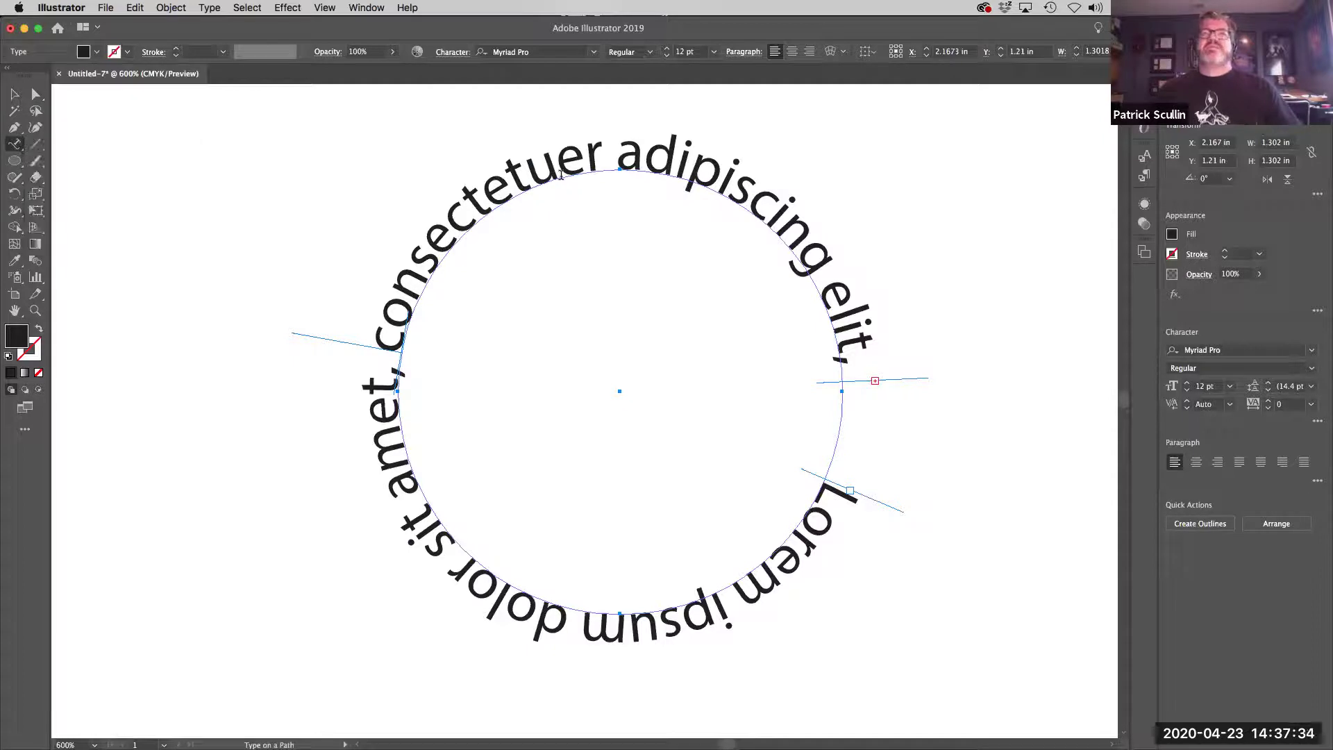
left_click(509, 168)
key("super+a")
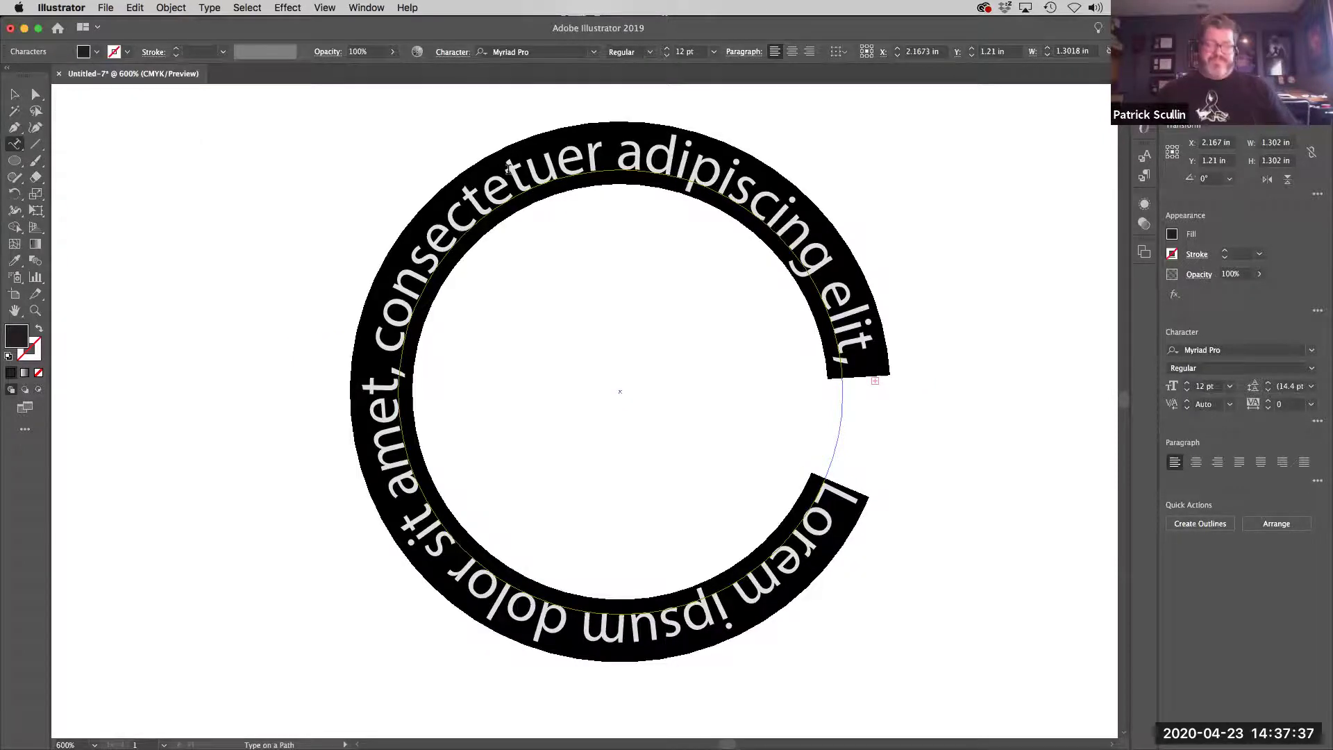
type("AWE")
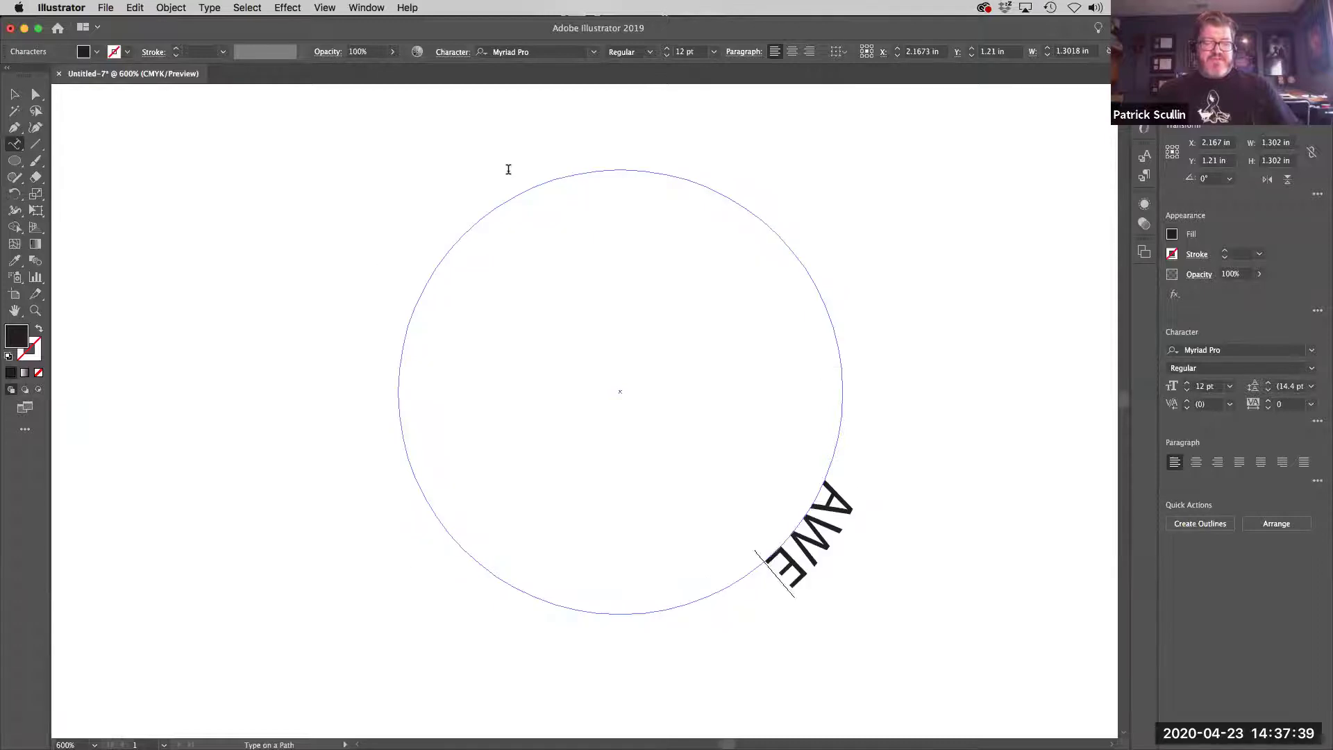
type("SOME LOGO")
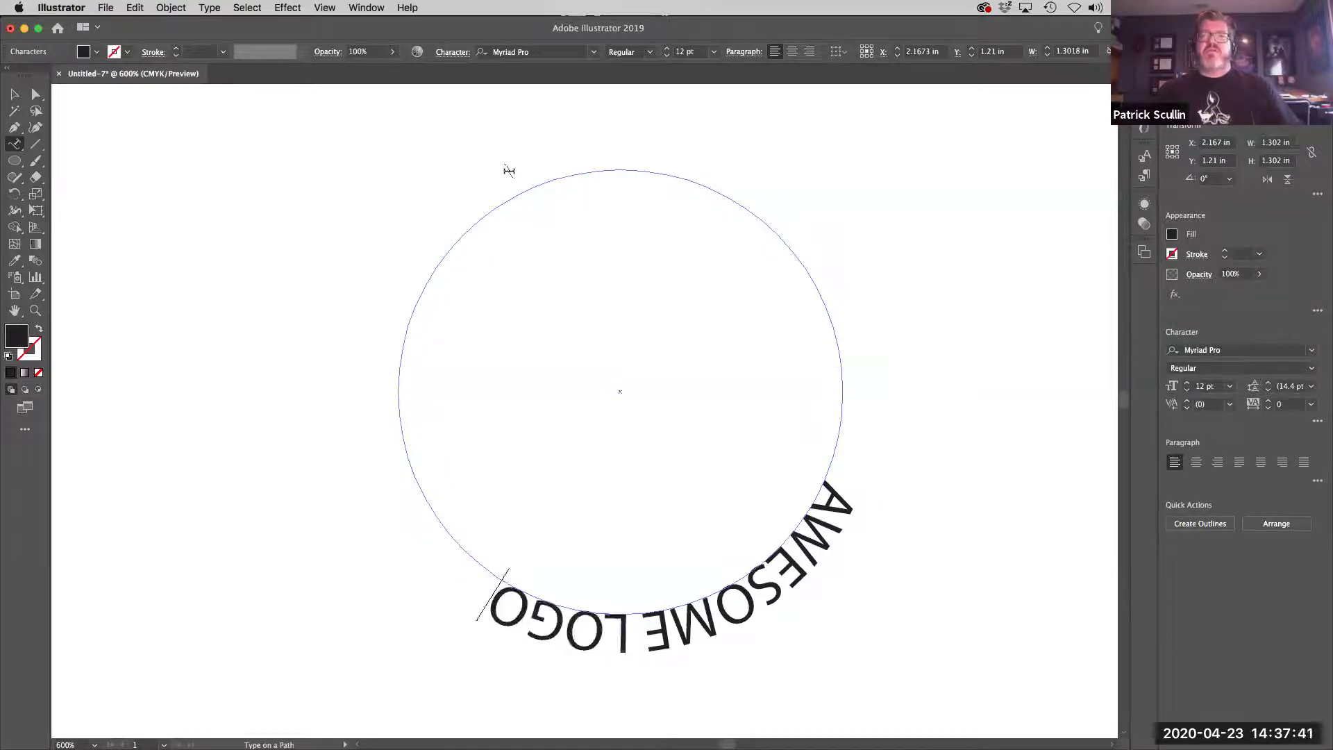
left_click(36, 94)
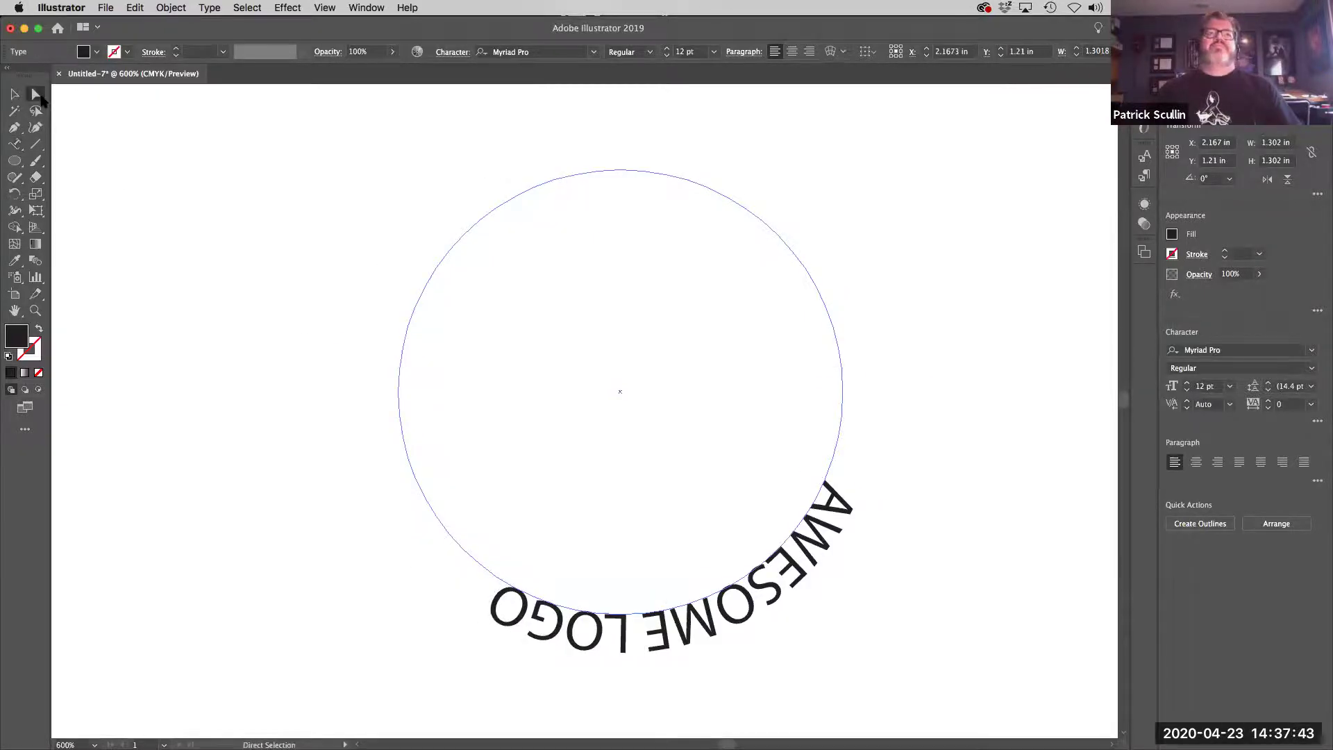
left_click_drag(369, 346, 961, 502)
Step: Select all of the AWESOME LOGO text and set its font size to 21 pt
left_click(15, 144)
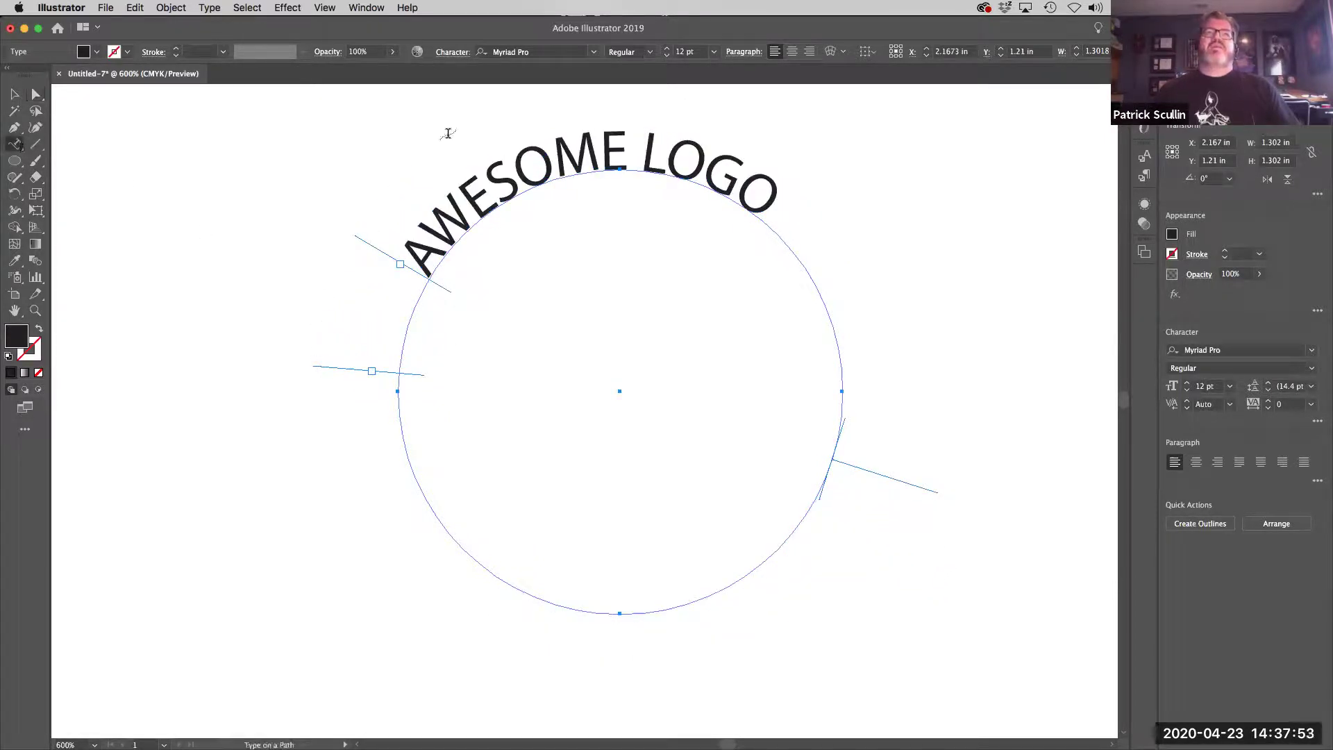
triple_click(588, 162)
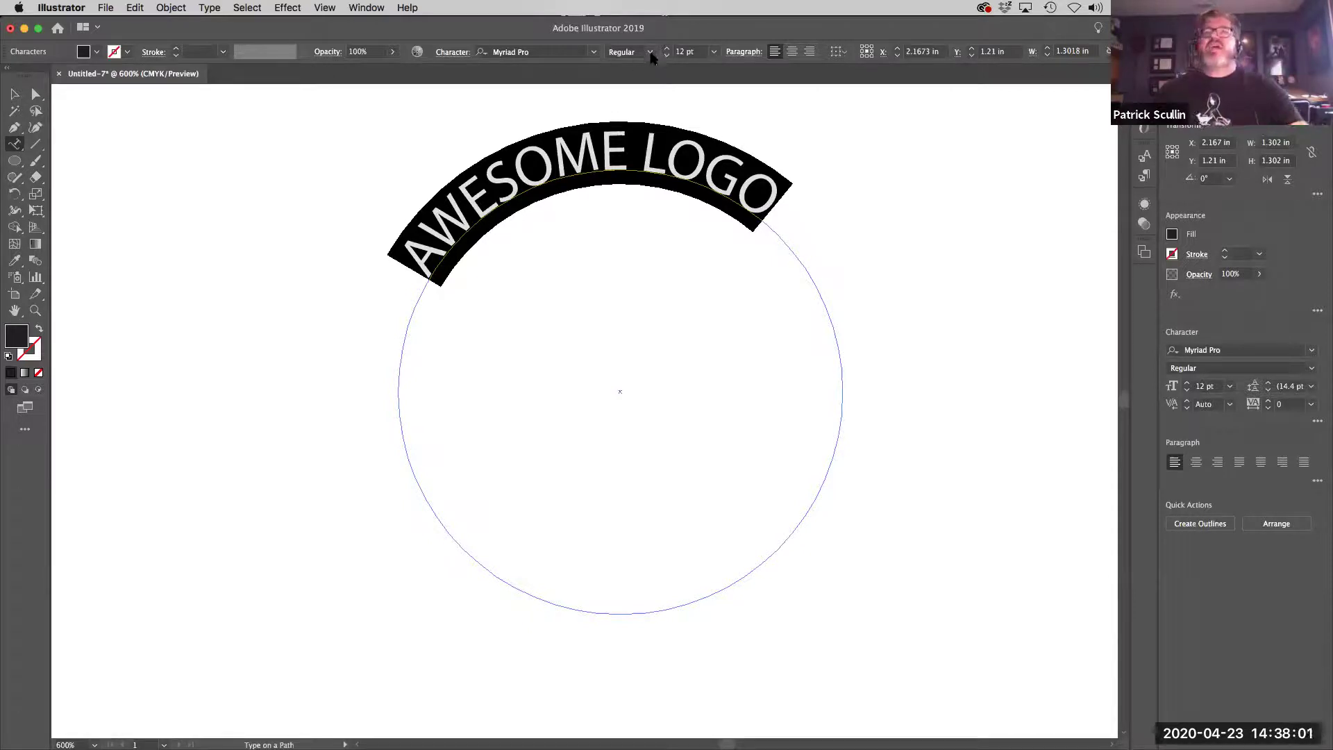
left_click(592, 53)
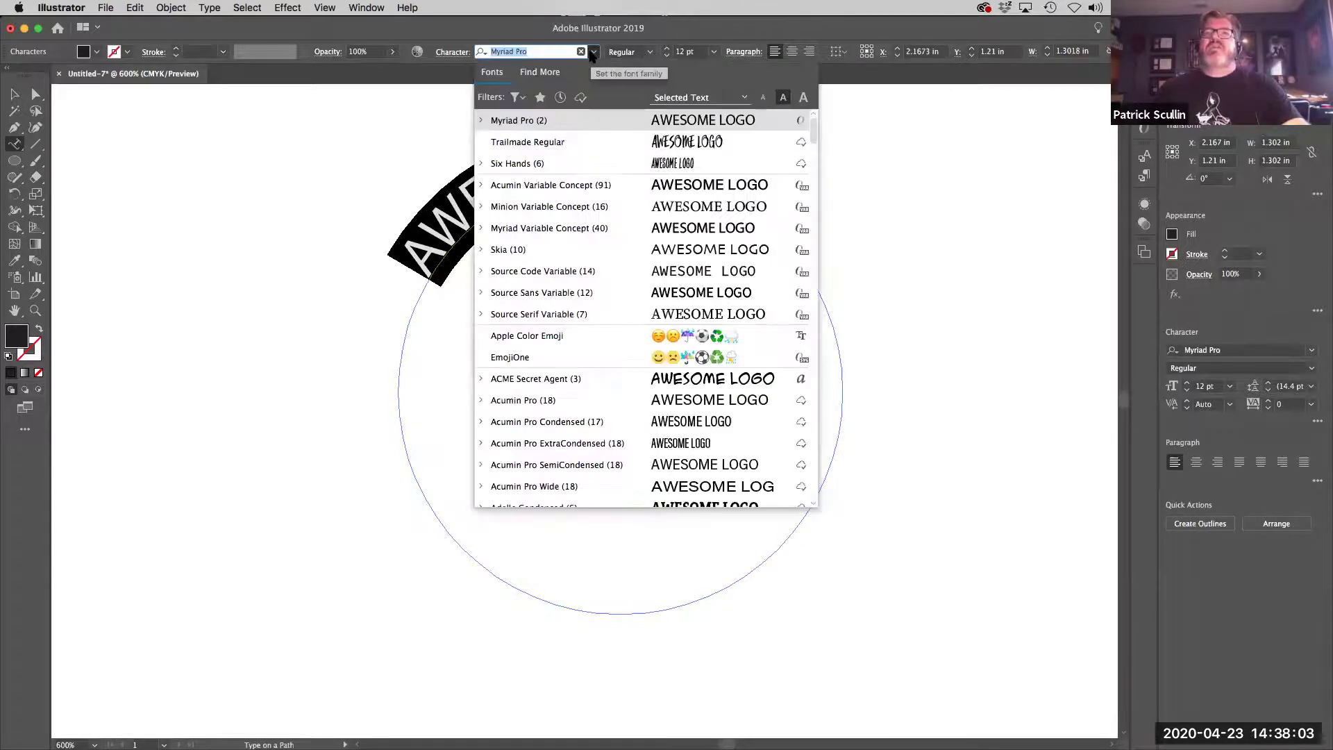
left_click(698, 49)
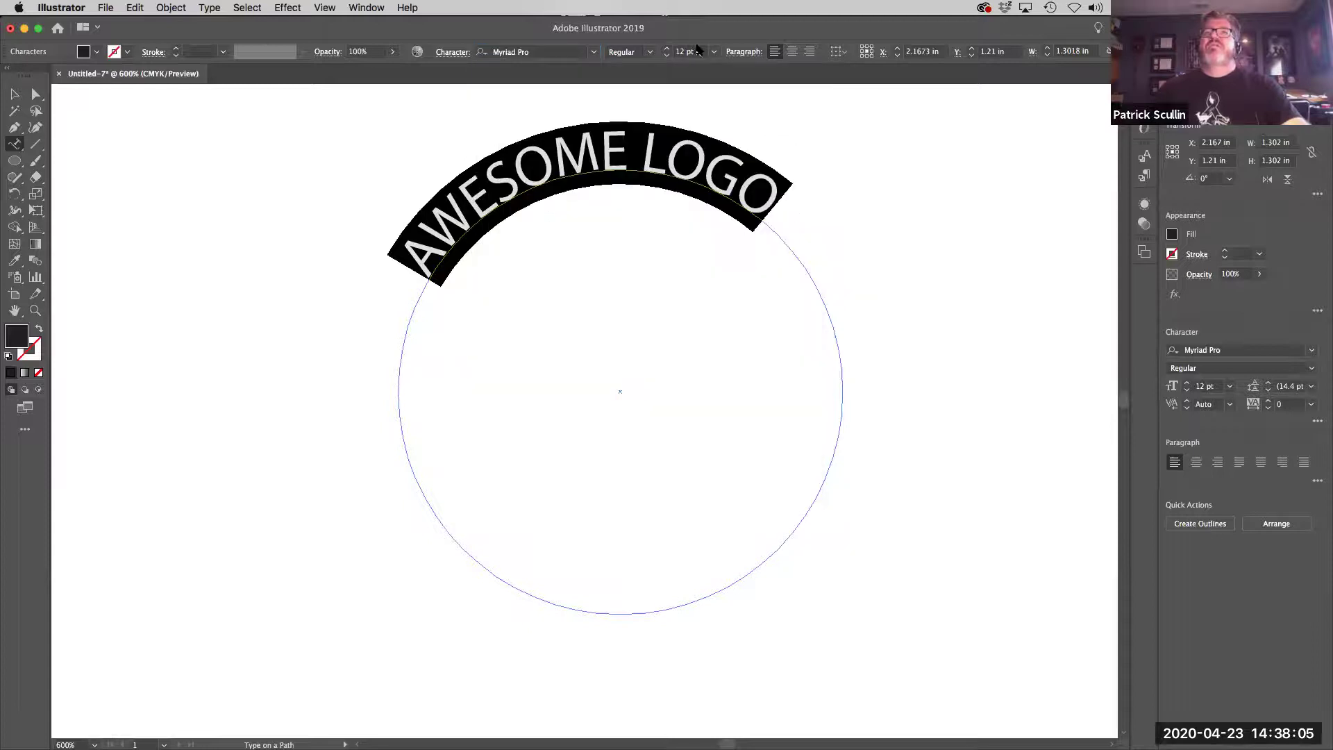
left_click(714, 53)
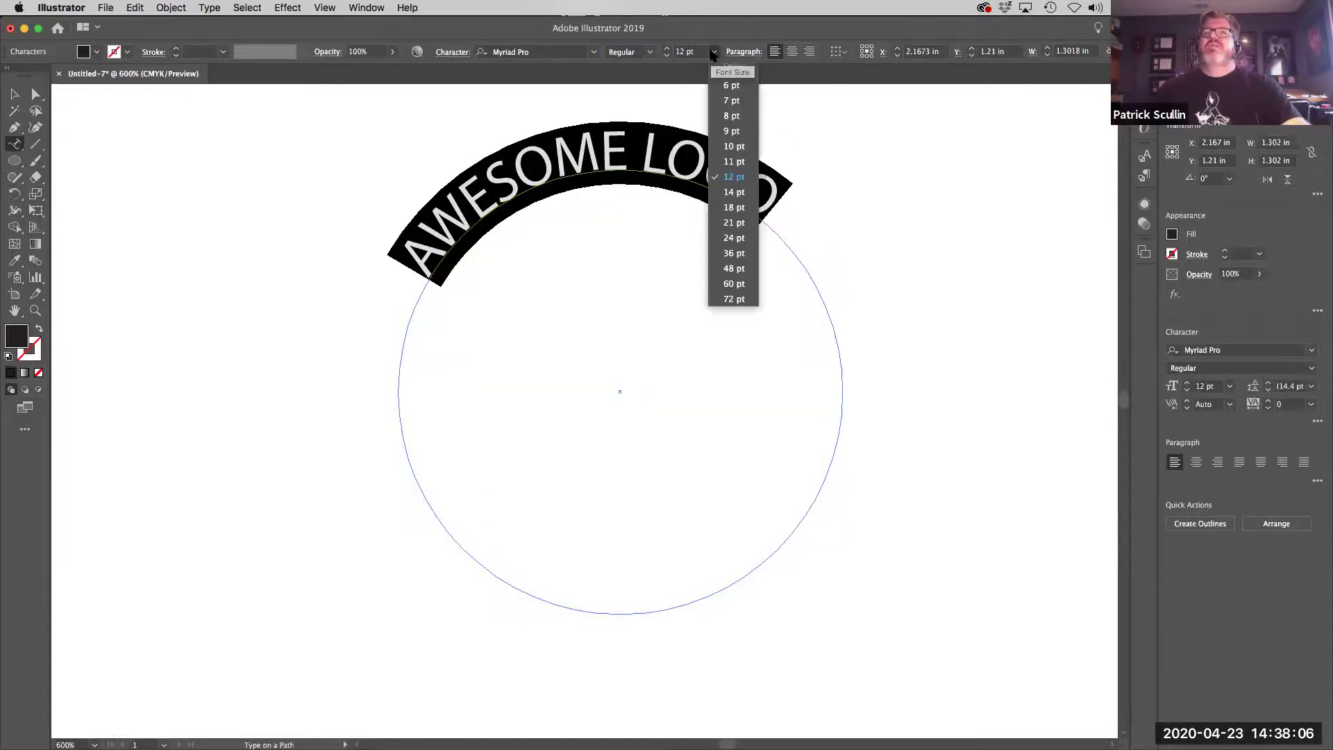
left_click(733, 223)
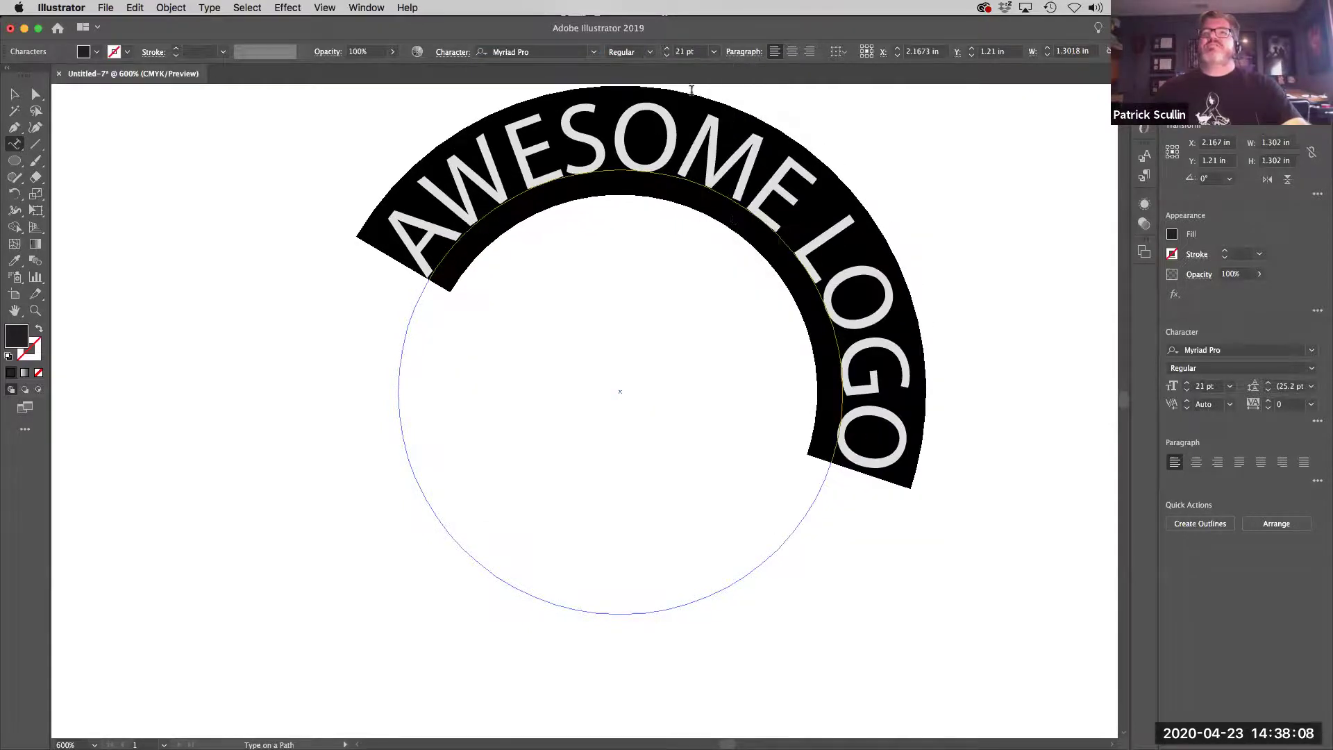
Step: Browse the font previews for the selected lettering and set its font to Impact
left_click(594, 52)
scroll(705, 321, "down", 15)
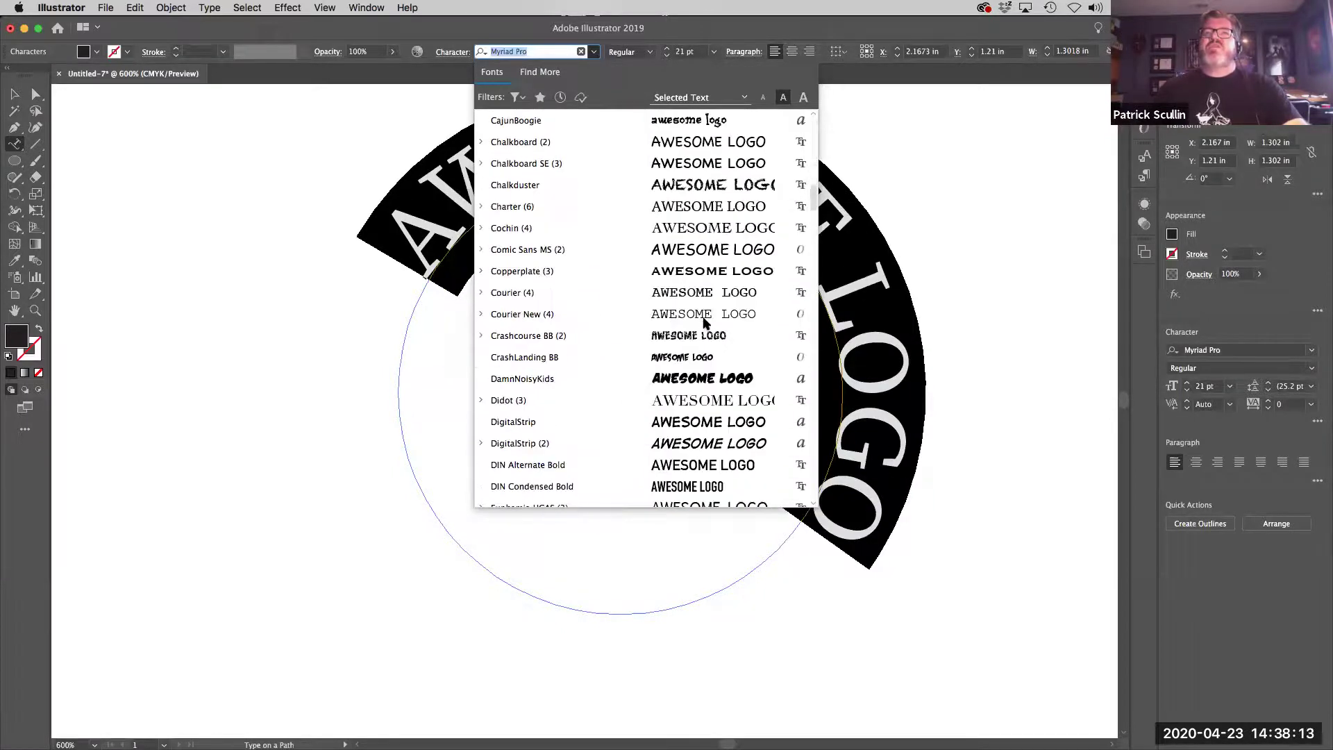
scroll(705, 320, "down", 1)
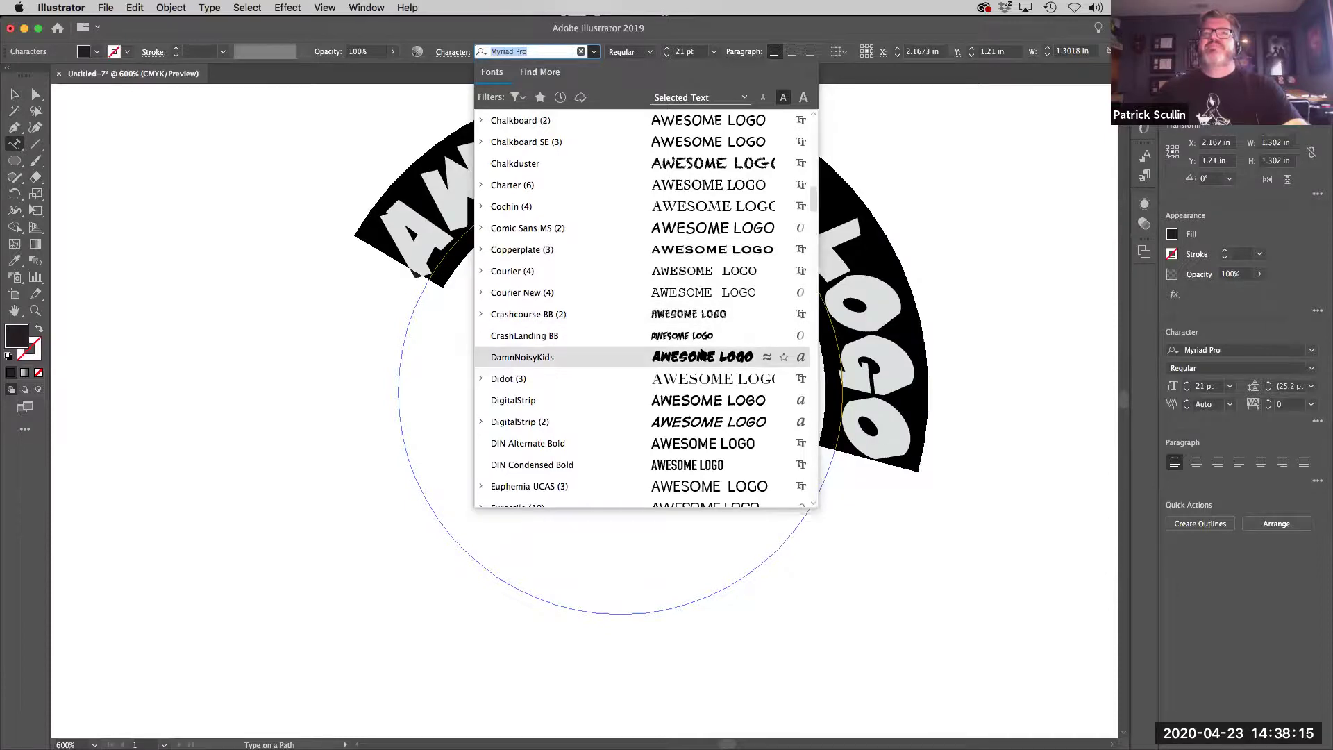
scroll(722, 336, "down", 10)
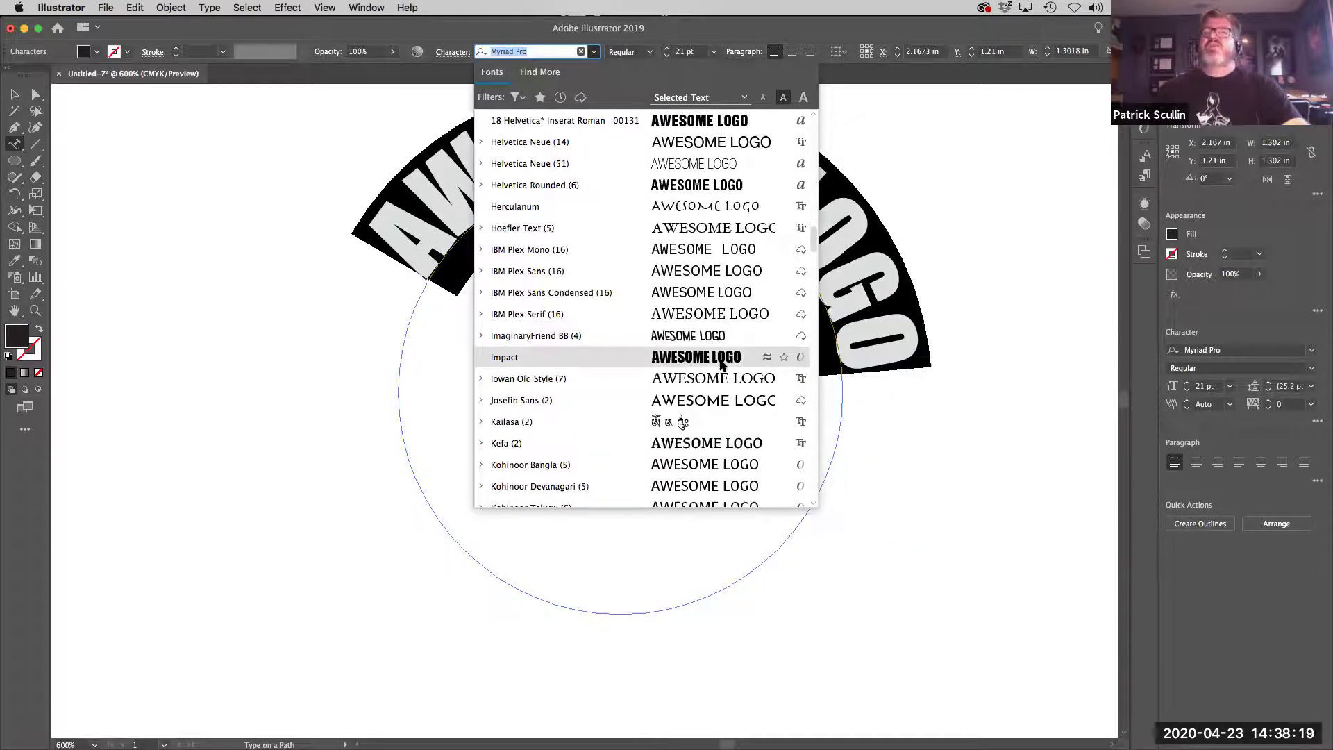
left_click(721, 363)
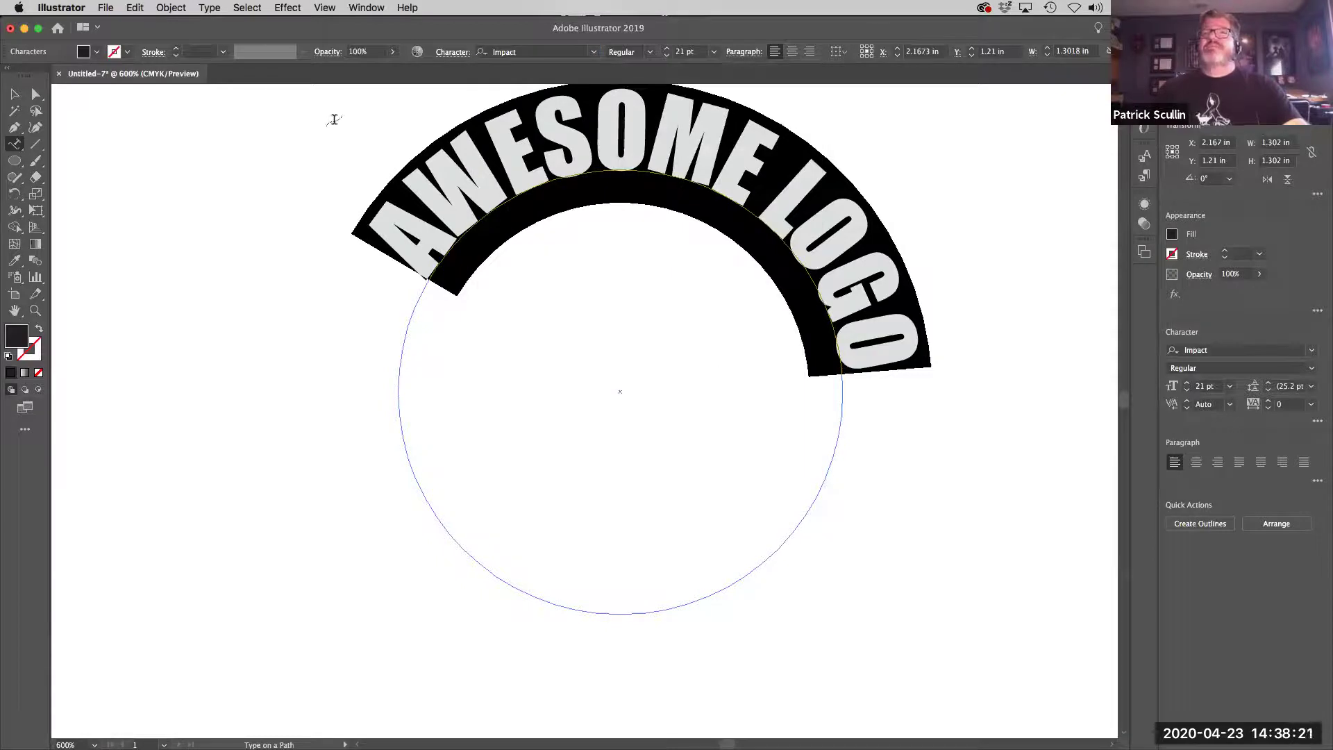
Step: Try repositioning the AWESOME LOGO brackets around the circle and undo the bracket moves
left_click(36, 95)
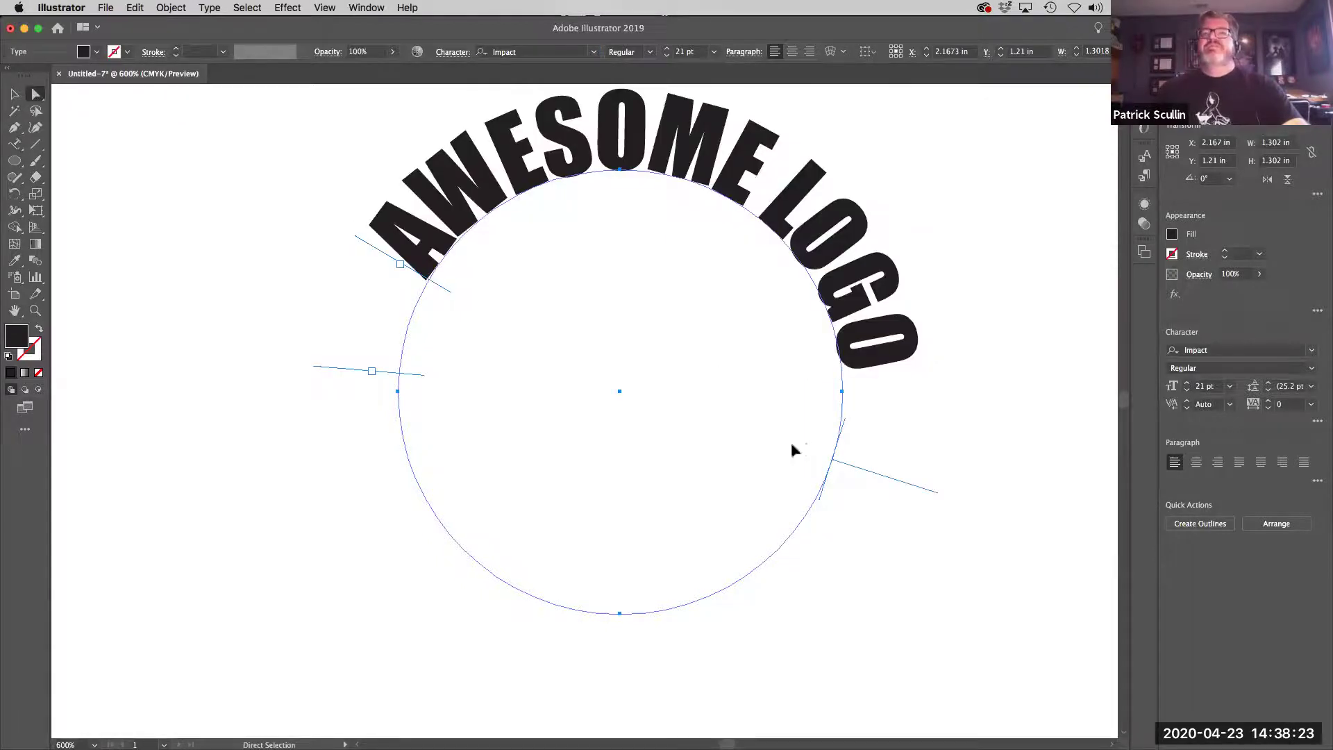
left_click_drag(911, 486, 999, 371)
key("super+z")
key("super+z")
key("super+z")
key("super+z")
key("super+z")
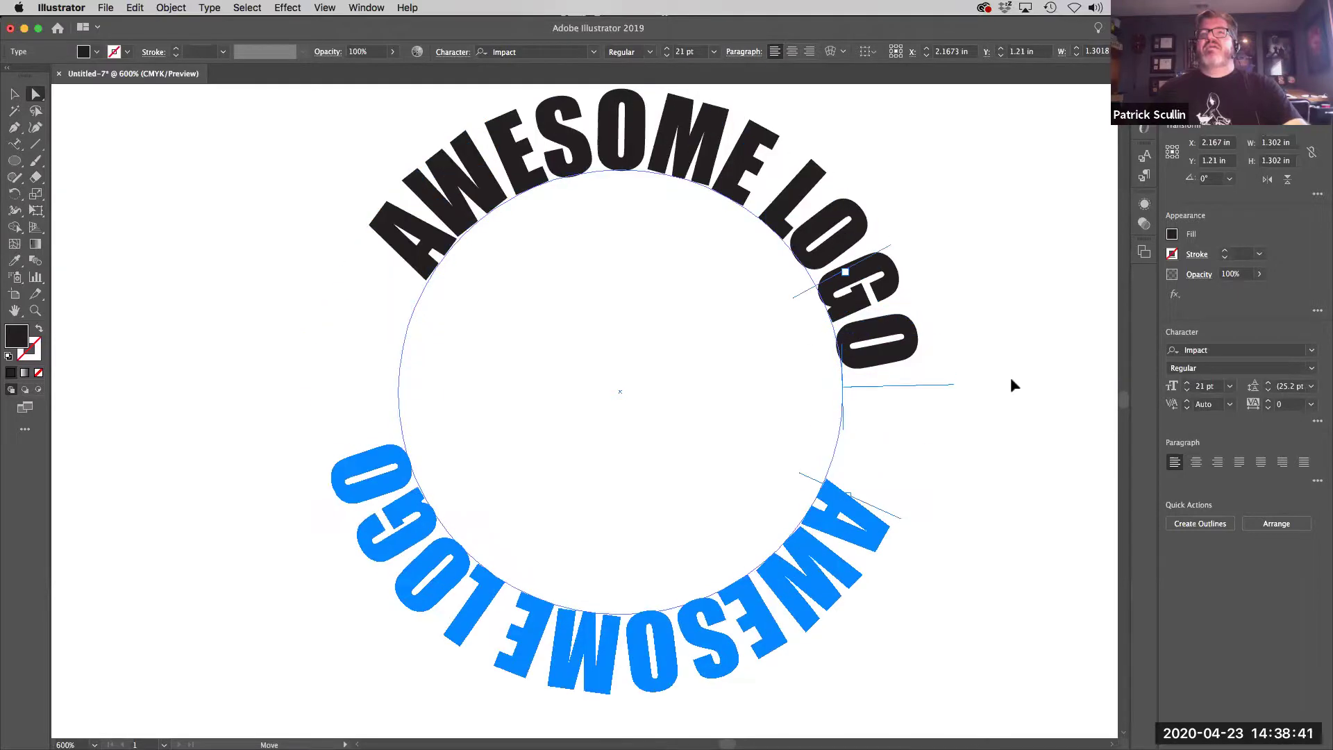
key("super+z")
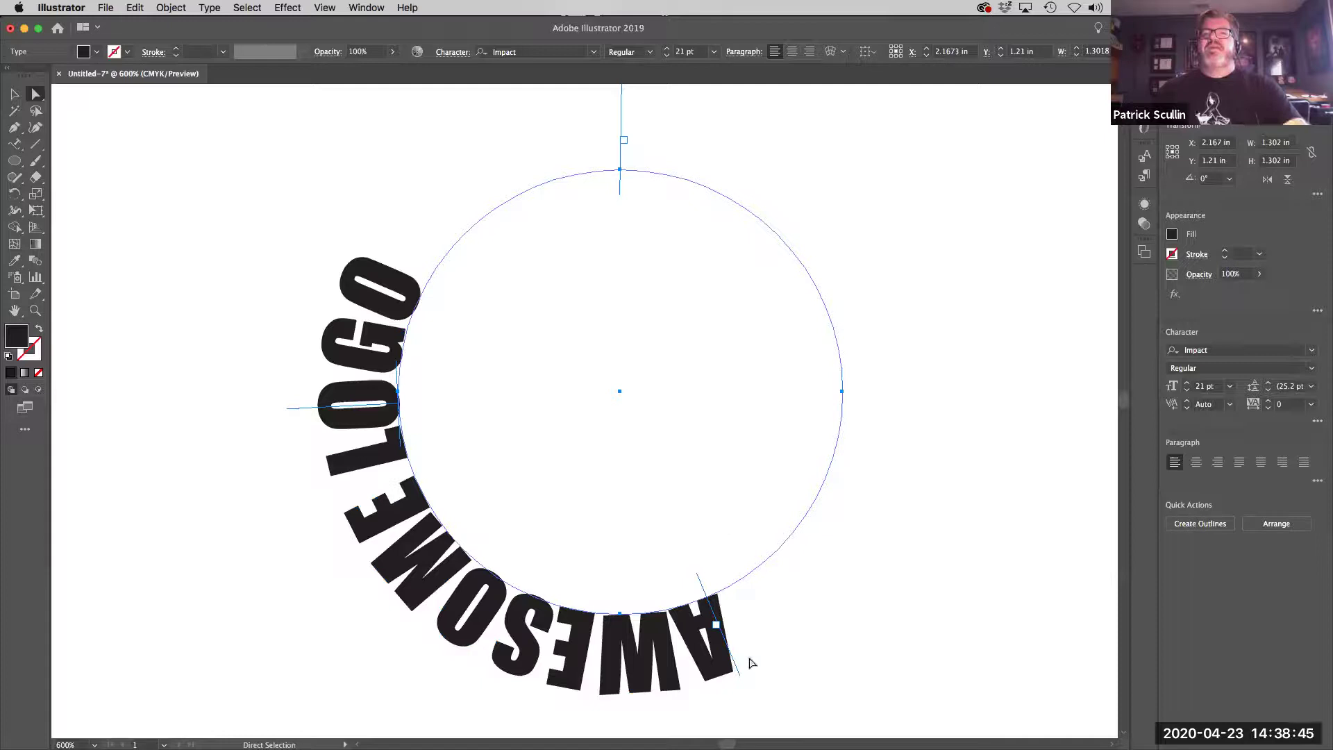
Step: Set the start bracket on the circle's left side and the end bracket on its right, centring AWESOME LOGO over the top
left_click_drag(738, 673, 330, 351)
left_click_drag(622, 104, 888, 452)
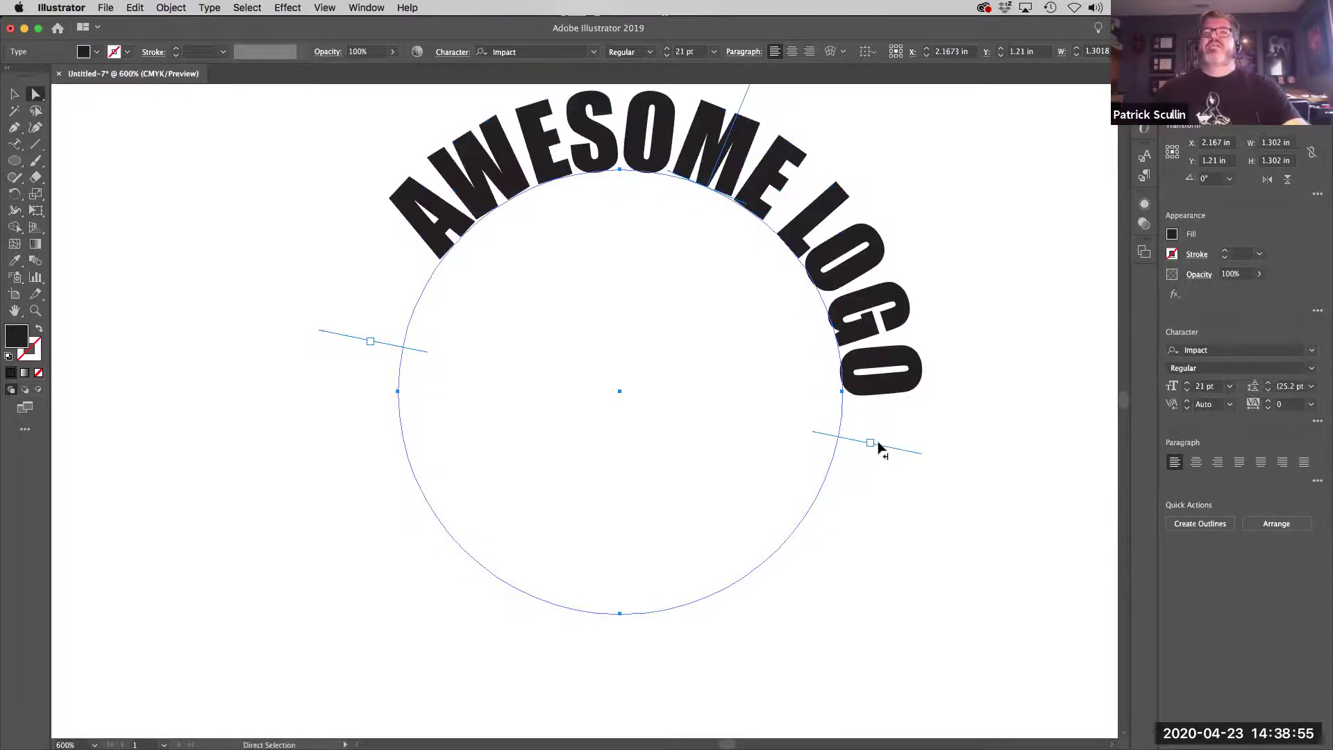
left_click_drag(346, 342, 319, 361)
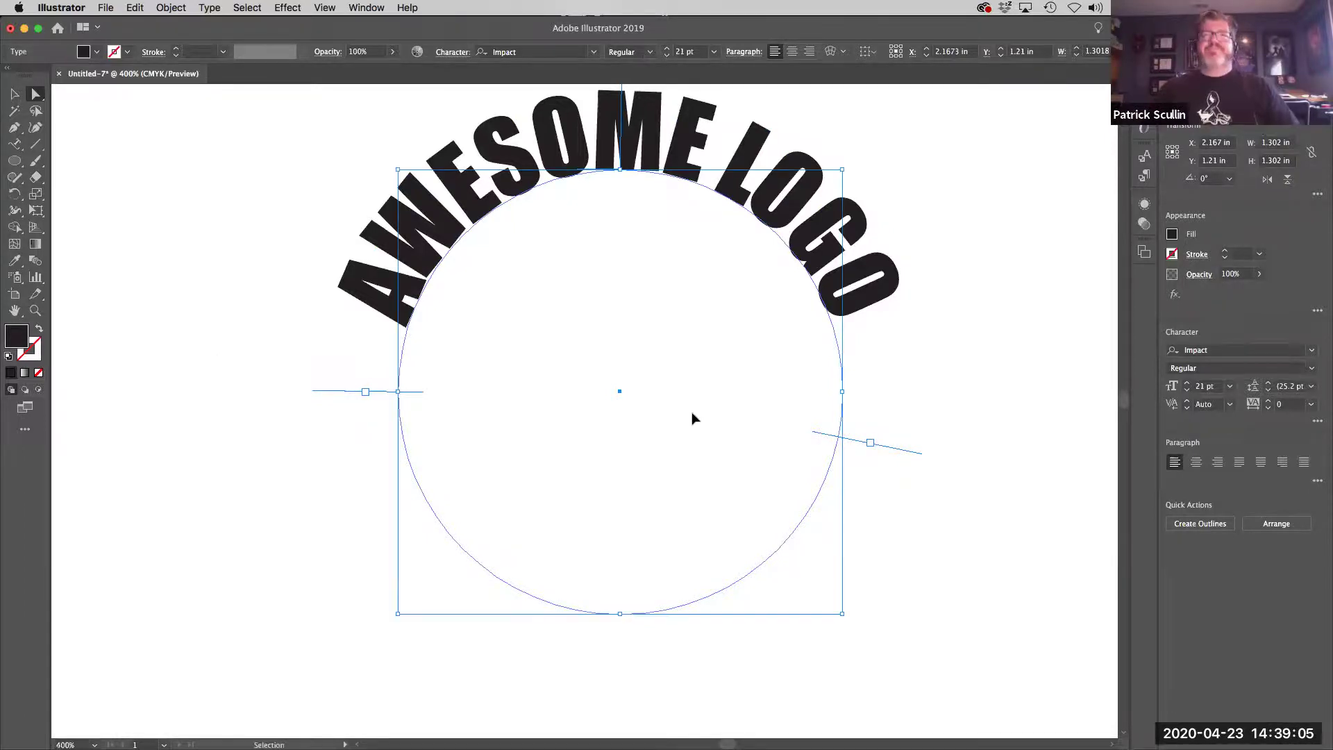
Step: Draw a second circle about 1.40 in across to the lower right of the lettering and run placeholder text around its outline
key("super+minus")
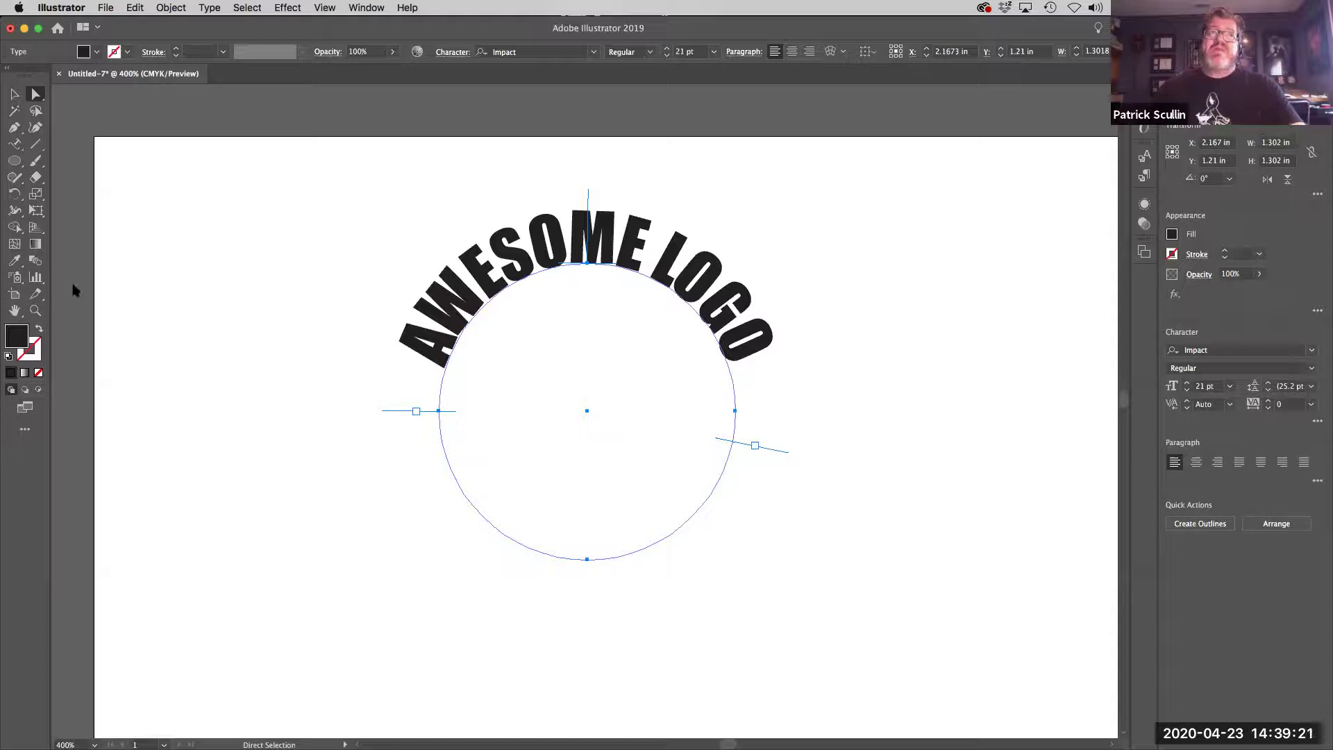
left_click(14, 161)
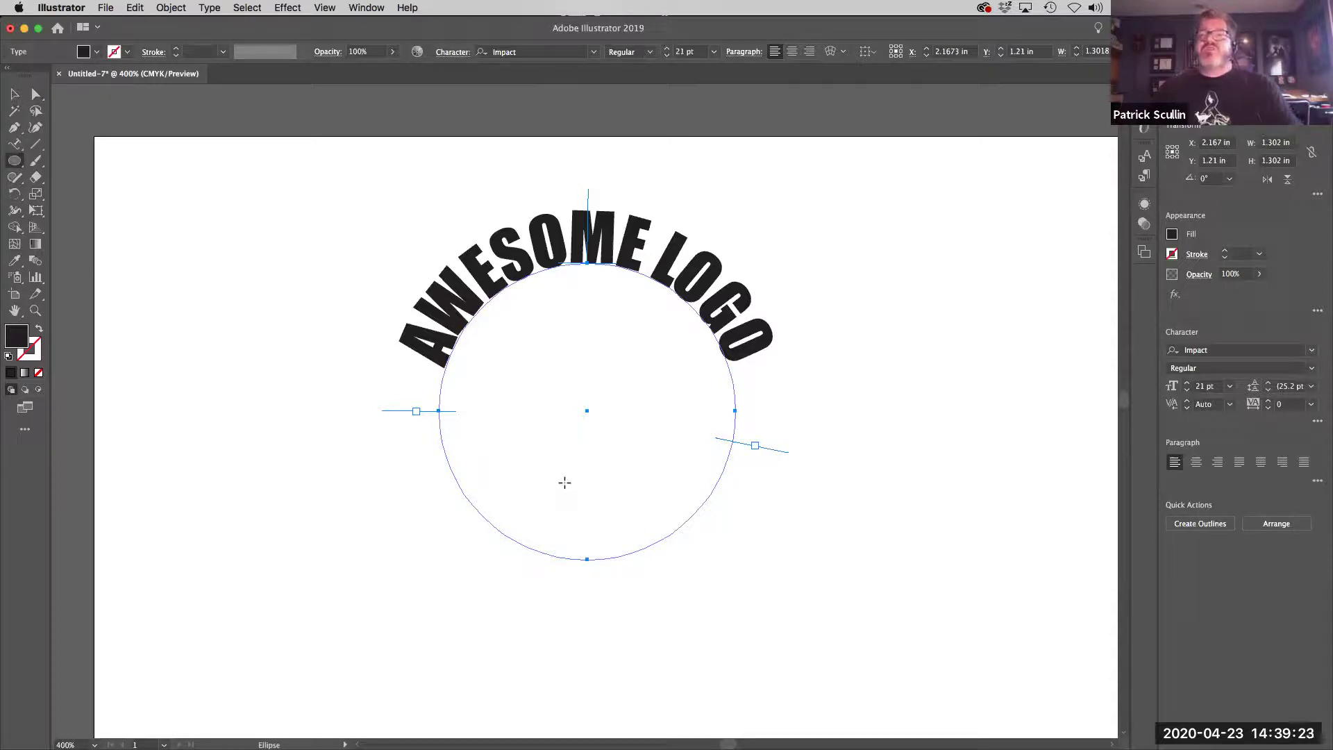
left_click_drag(813, 518, 975, 678)
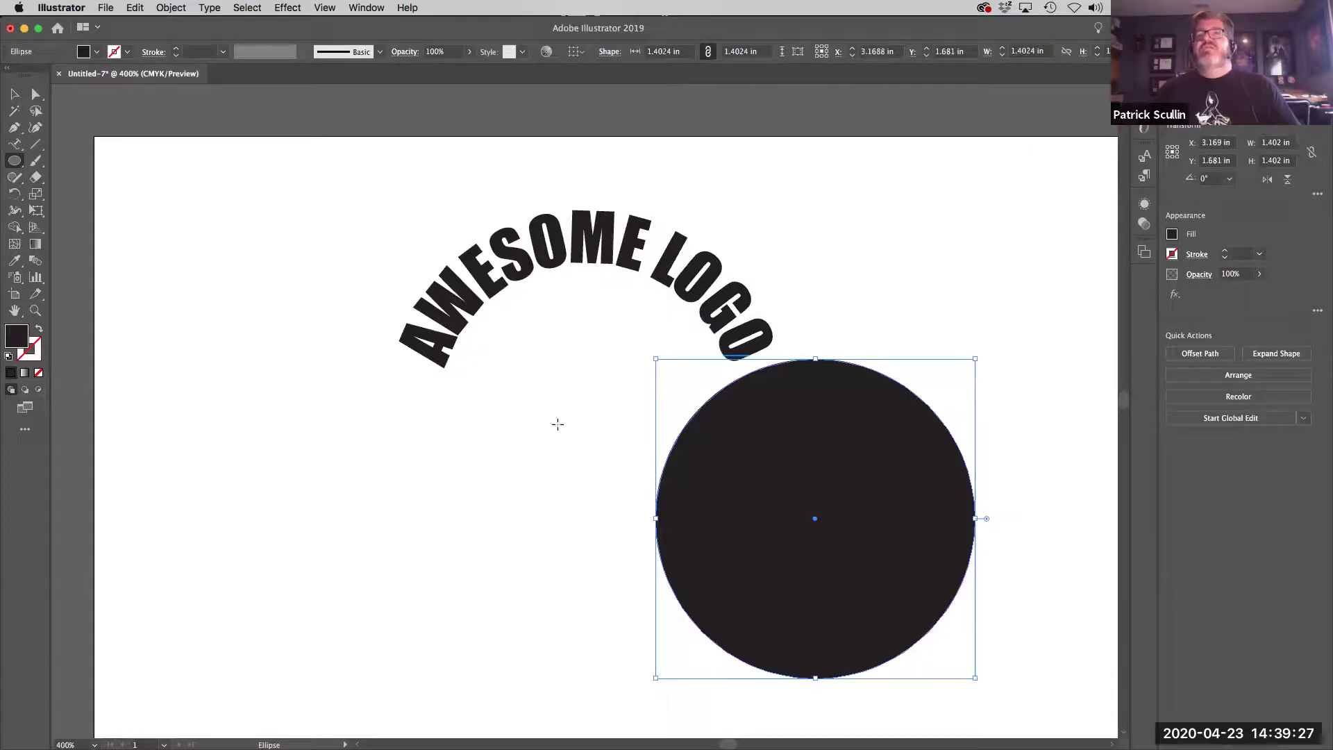
left_click(15, 144)
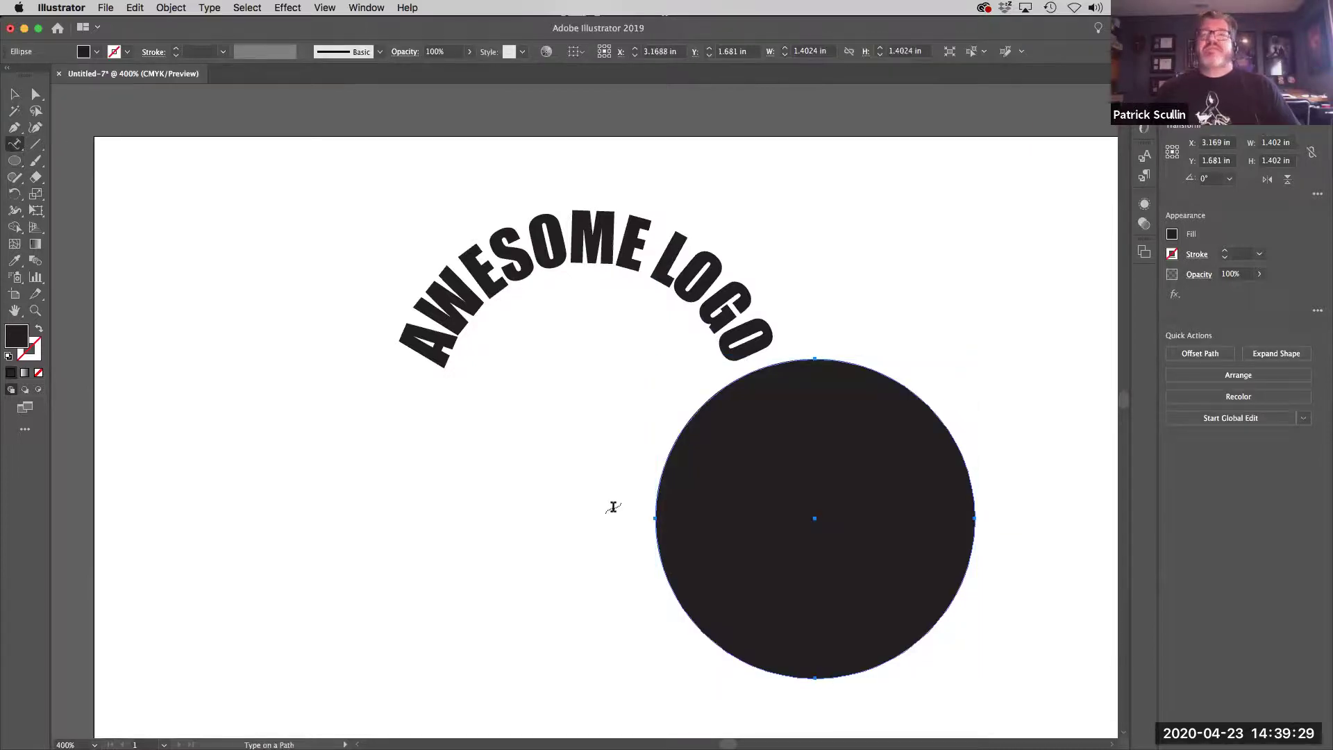
left_click(946, 417)
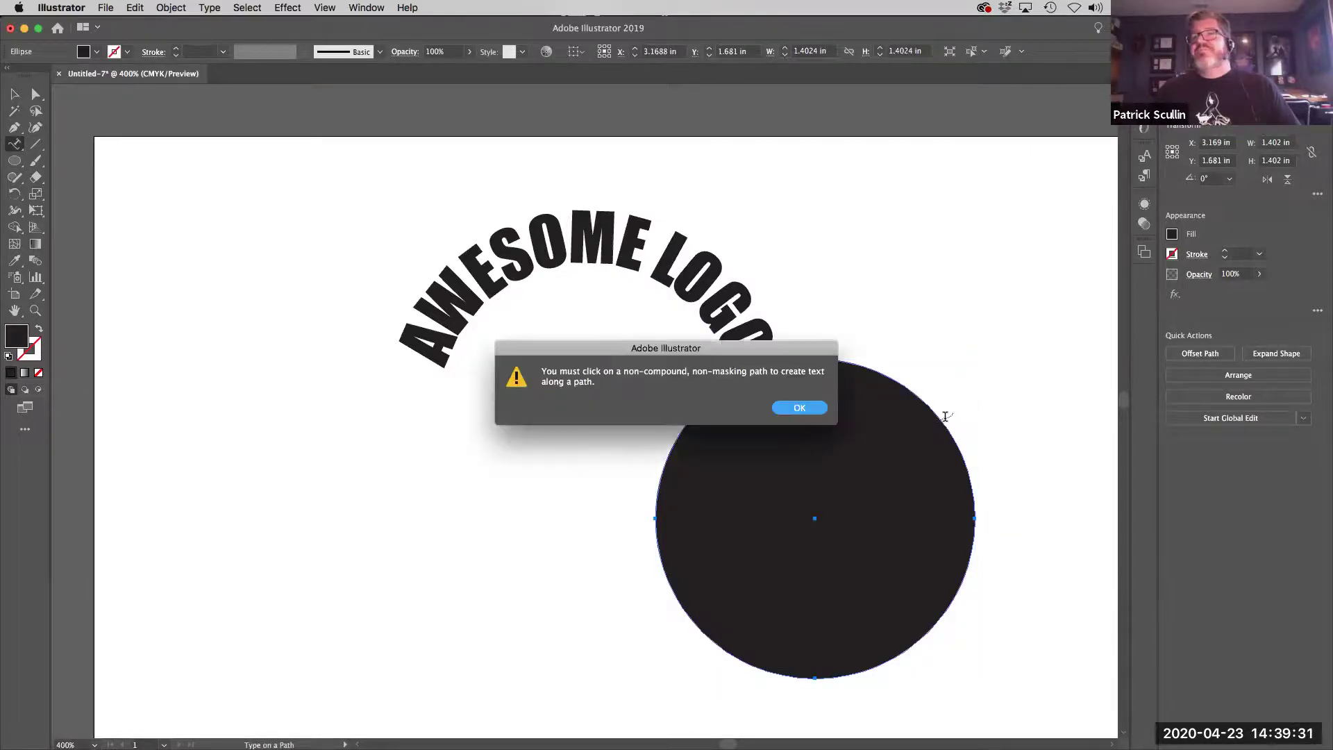
left_click(799, 409)
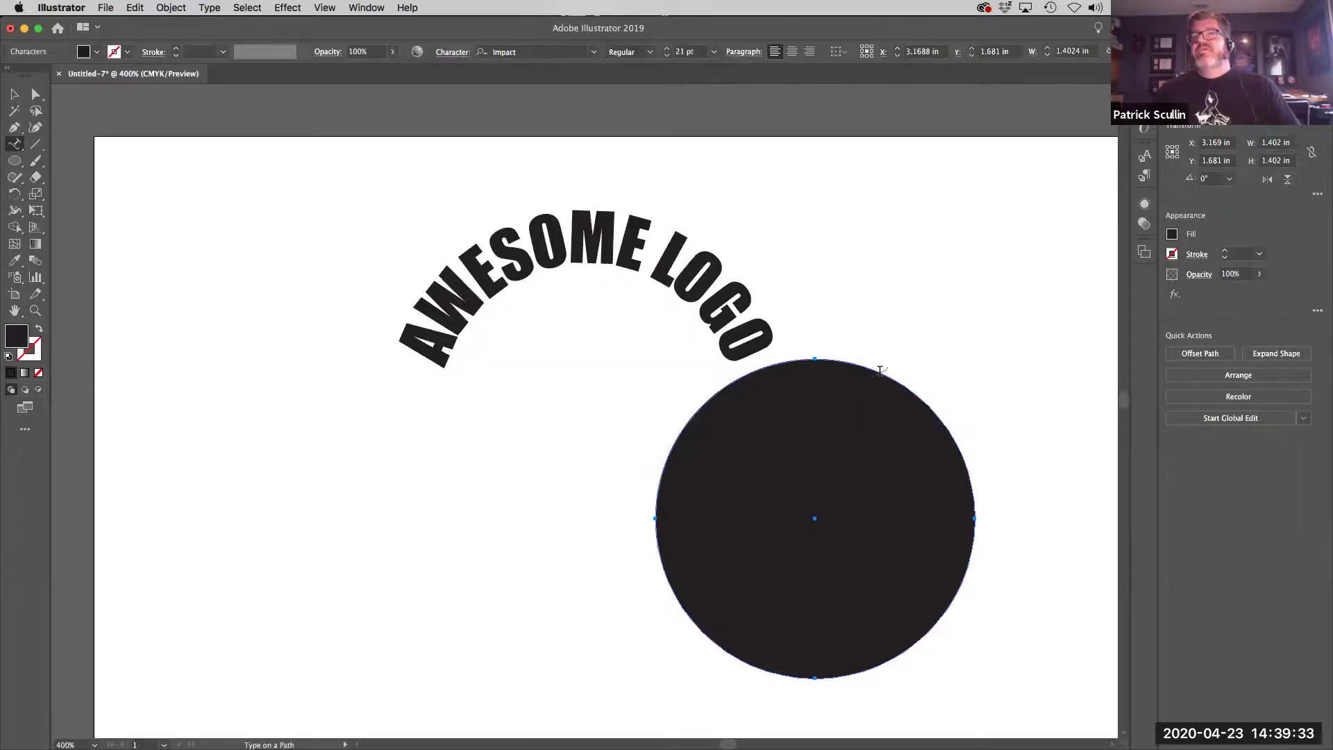
left_click(864, 367)
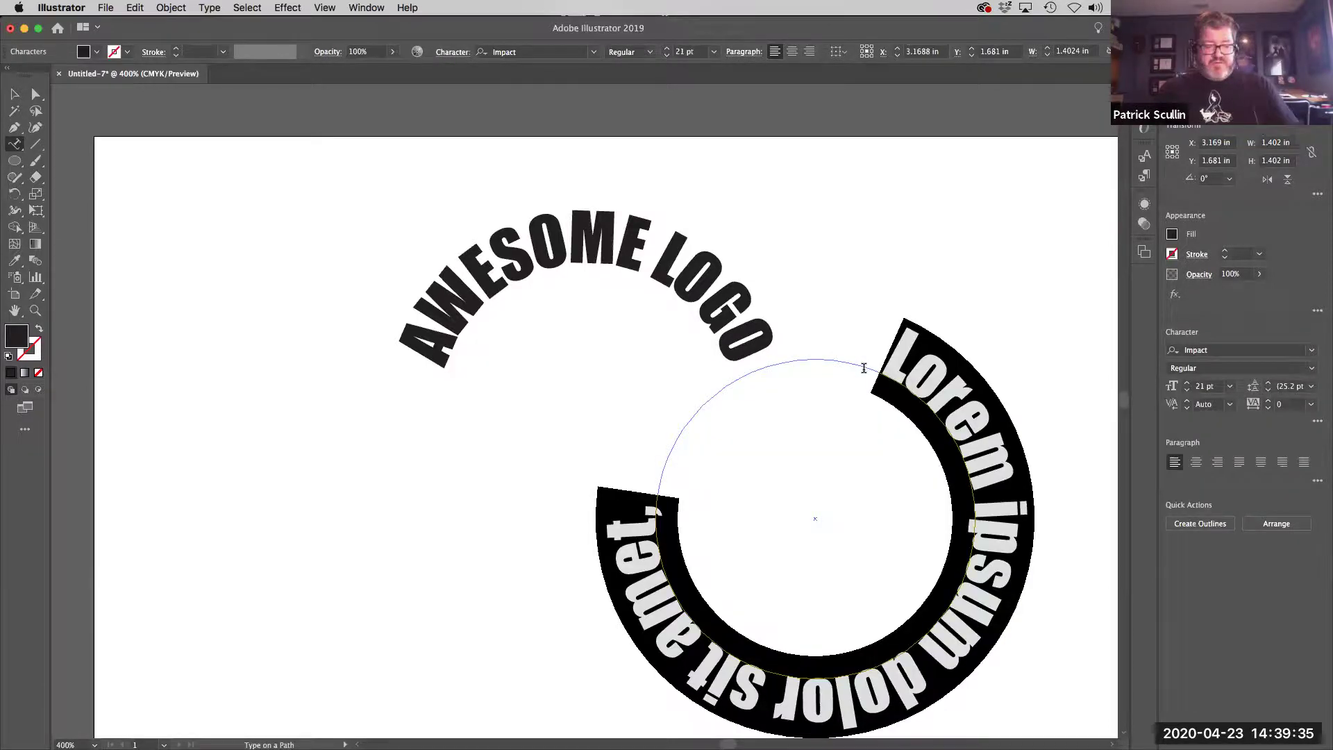
Step: Replace the second circle's placeholder text with RADICAL and flip it to run inside the circle along the bottom
type("RADICAL")
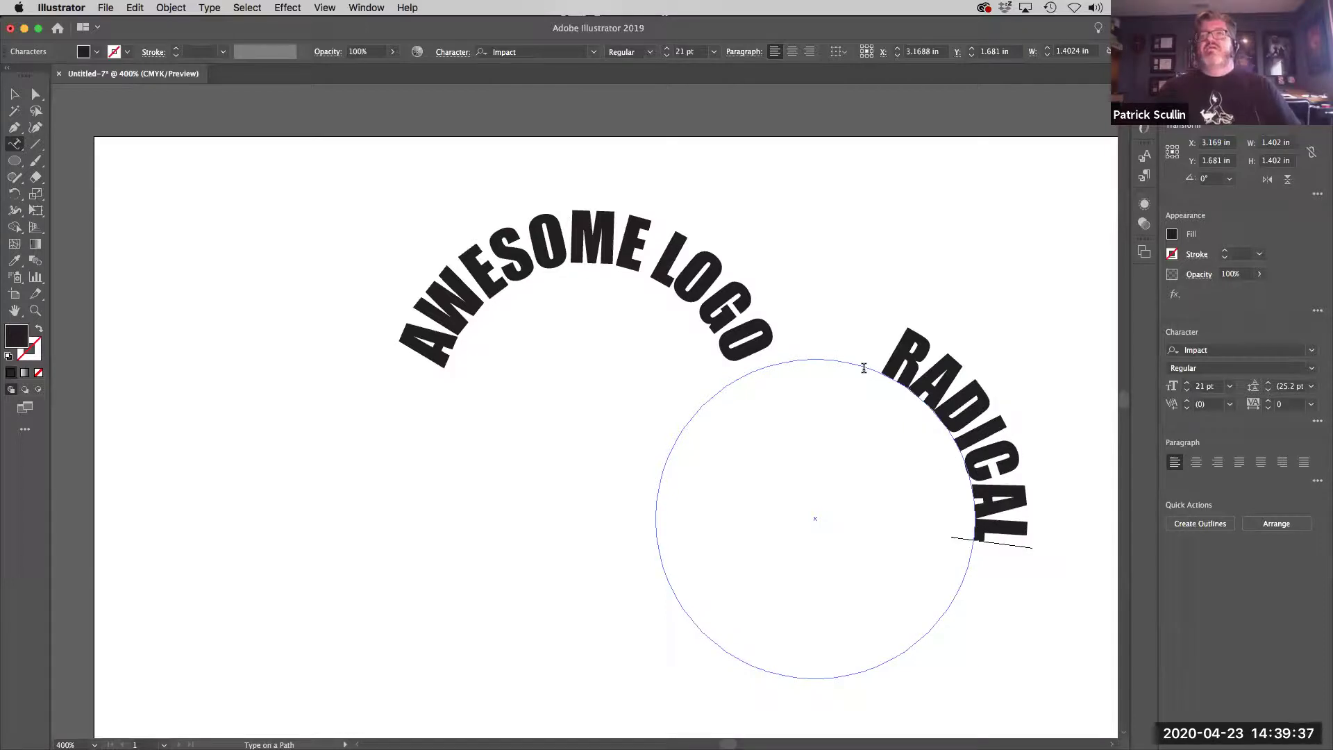
left_click(36, 94)
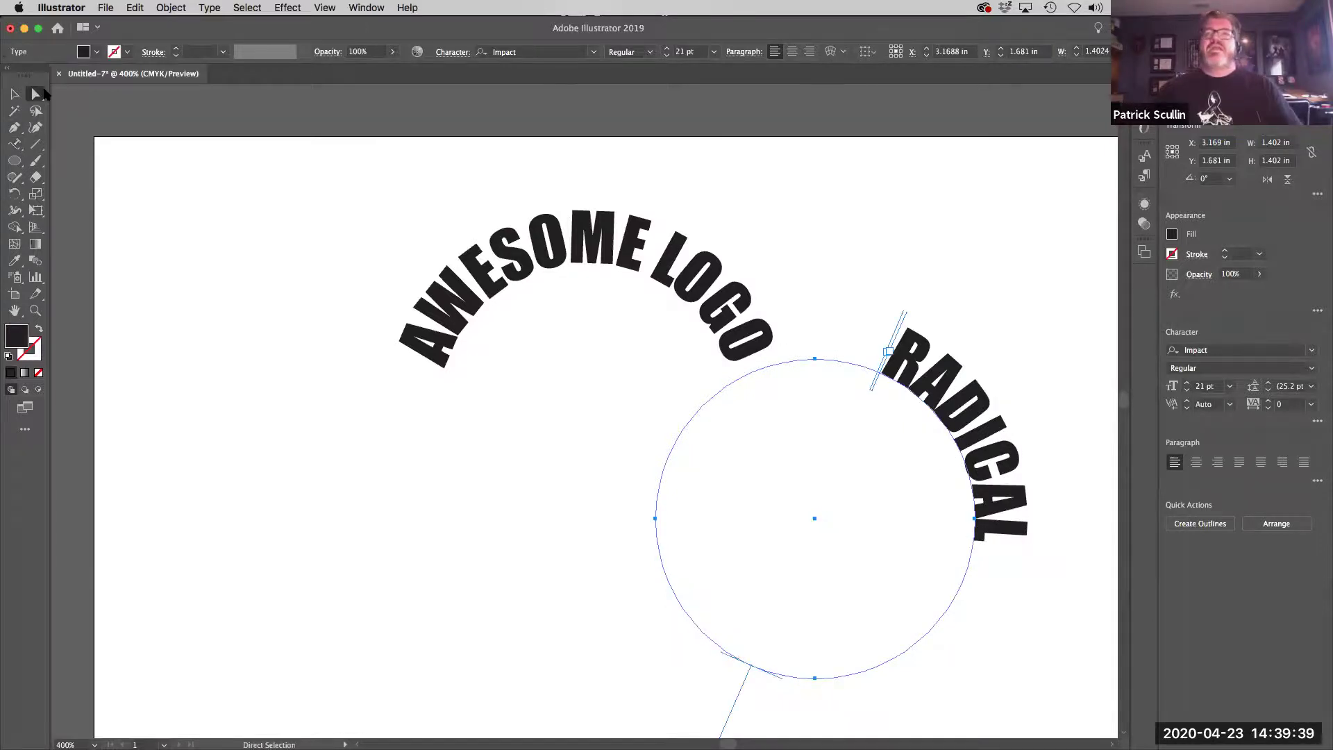
left_click_drag(745, 682, 907, 419)
Step: Move the RADICAL circle beneath AWESOME LOGO so the two words form one circular logo
key("v")
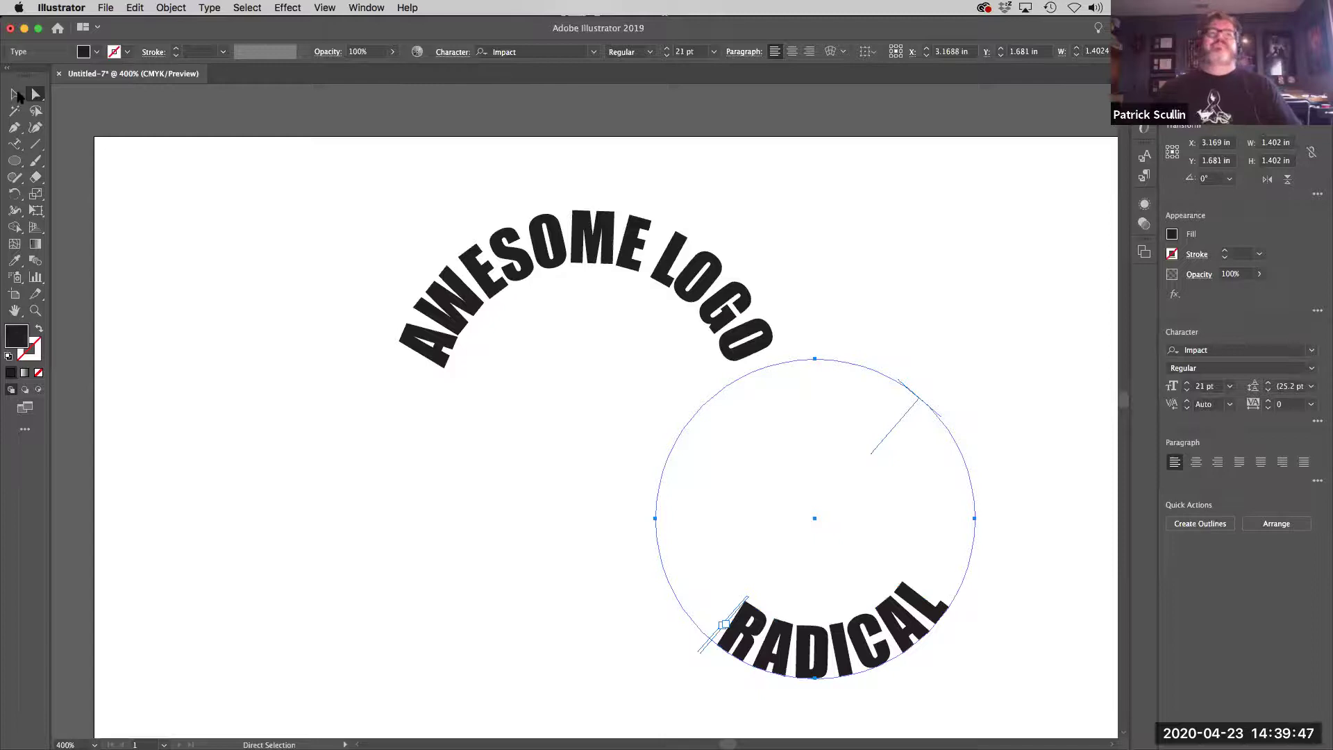
left_click_drag(821, 664, 557, 583)
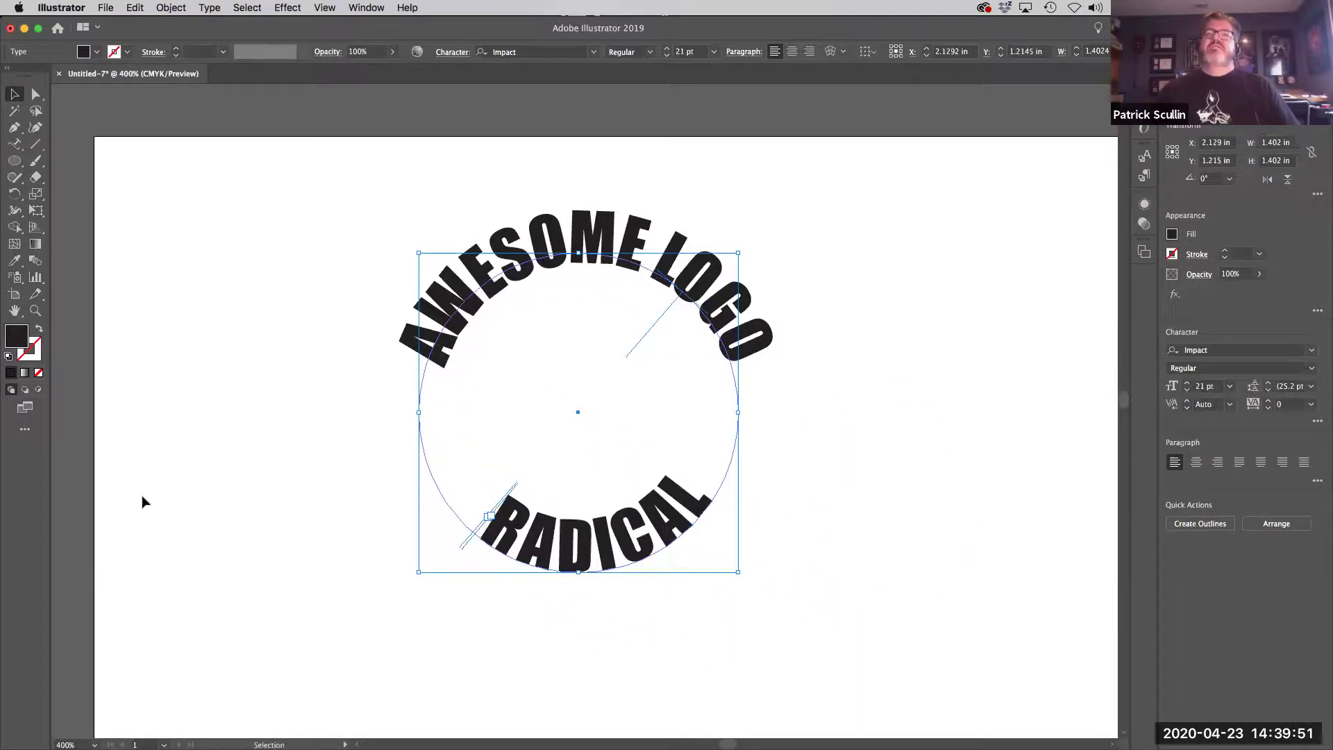
left_click(210, 503)
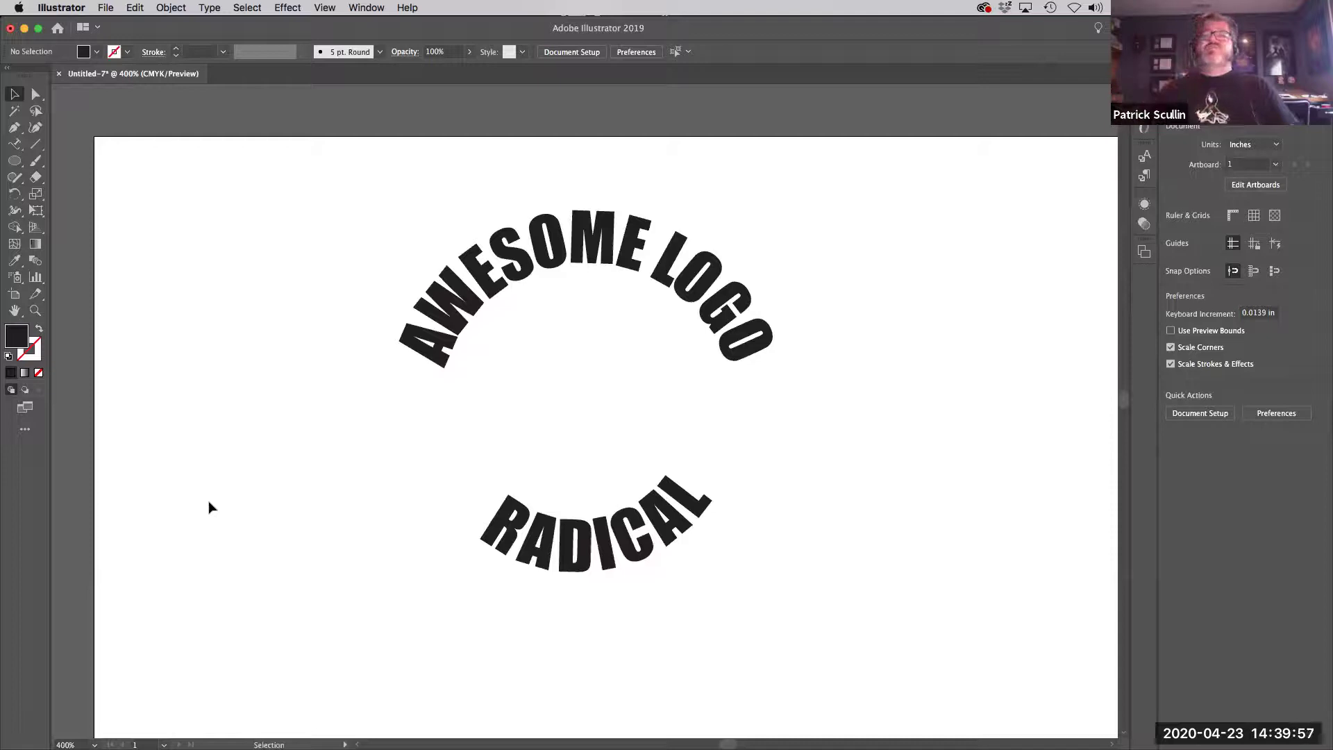
Step: Shift the AWESOME LOGO and RADICAL lettering together toward the artboard's upper left and delete both
left_click_drag(349, 227, 879, 642)
left_click_drag(501, 519, 441, 473)
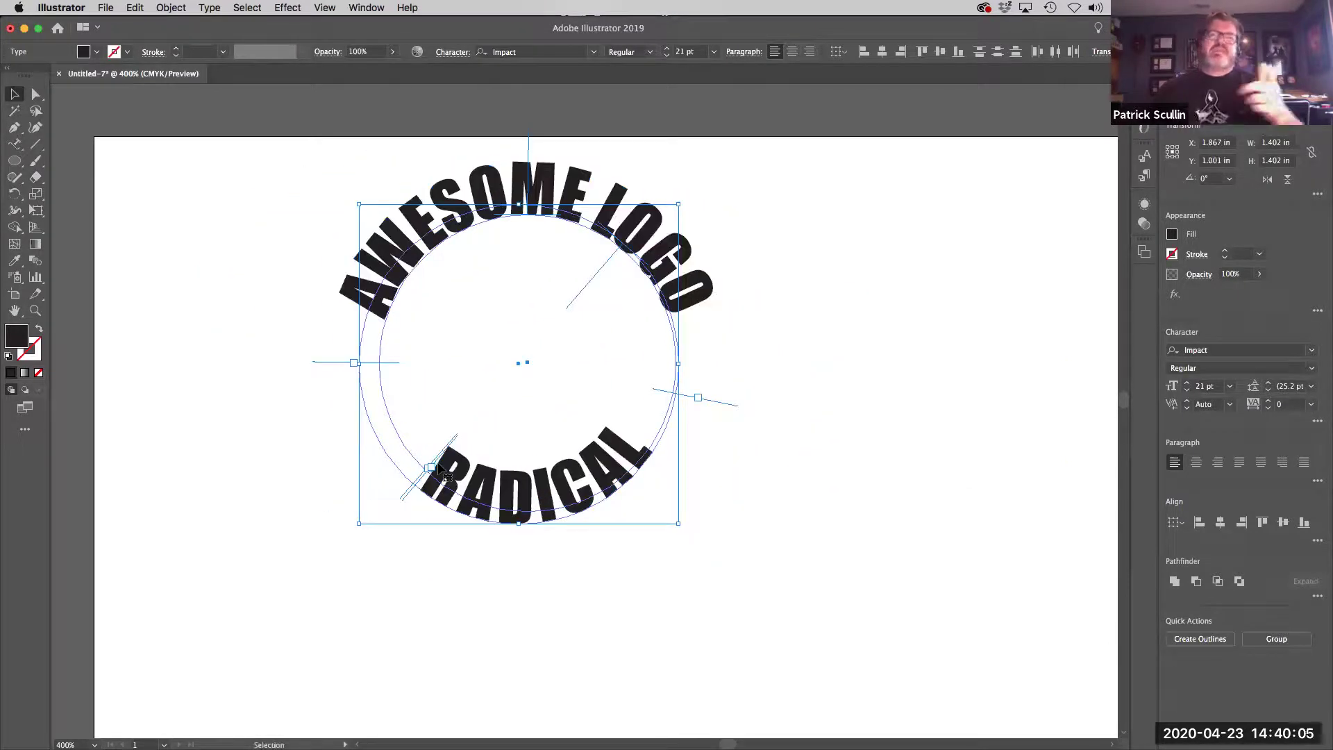
left_click_drag(231, 185, 778, 525)
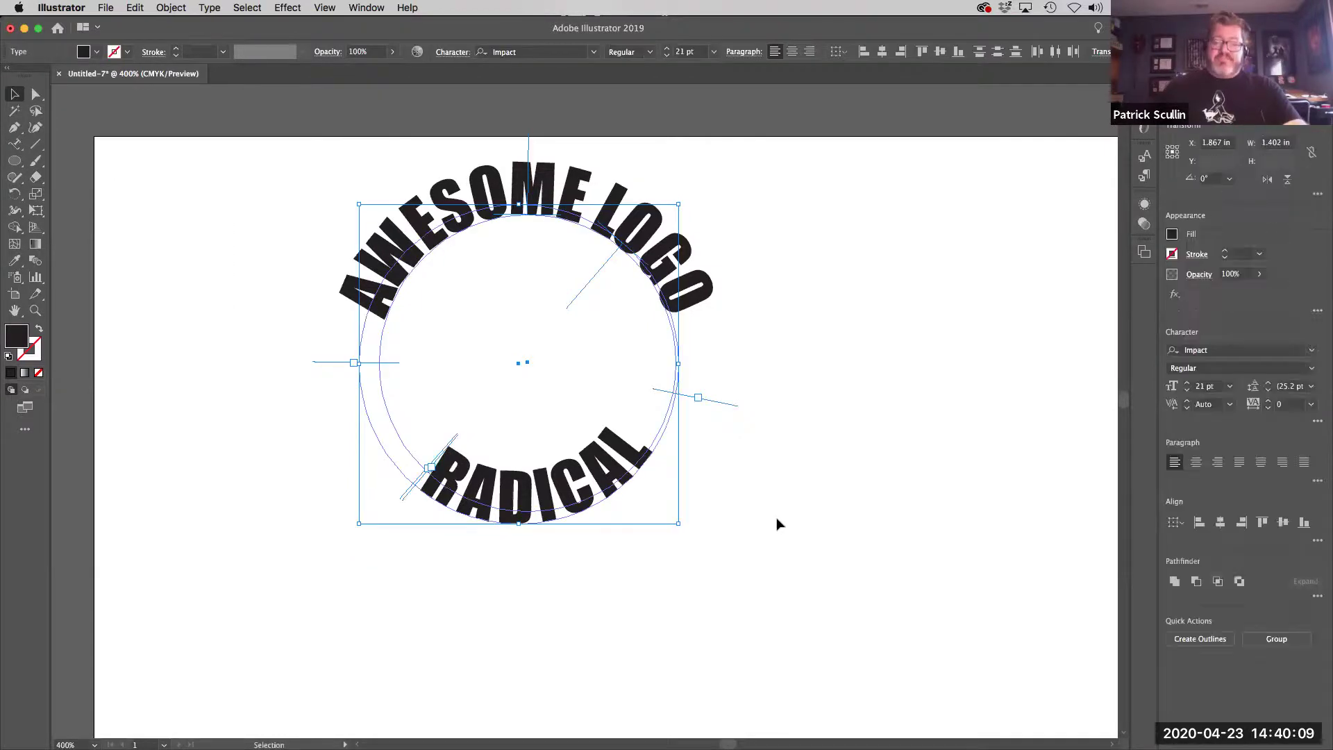
key("Delete")
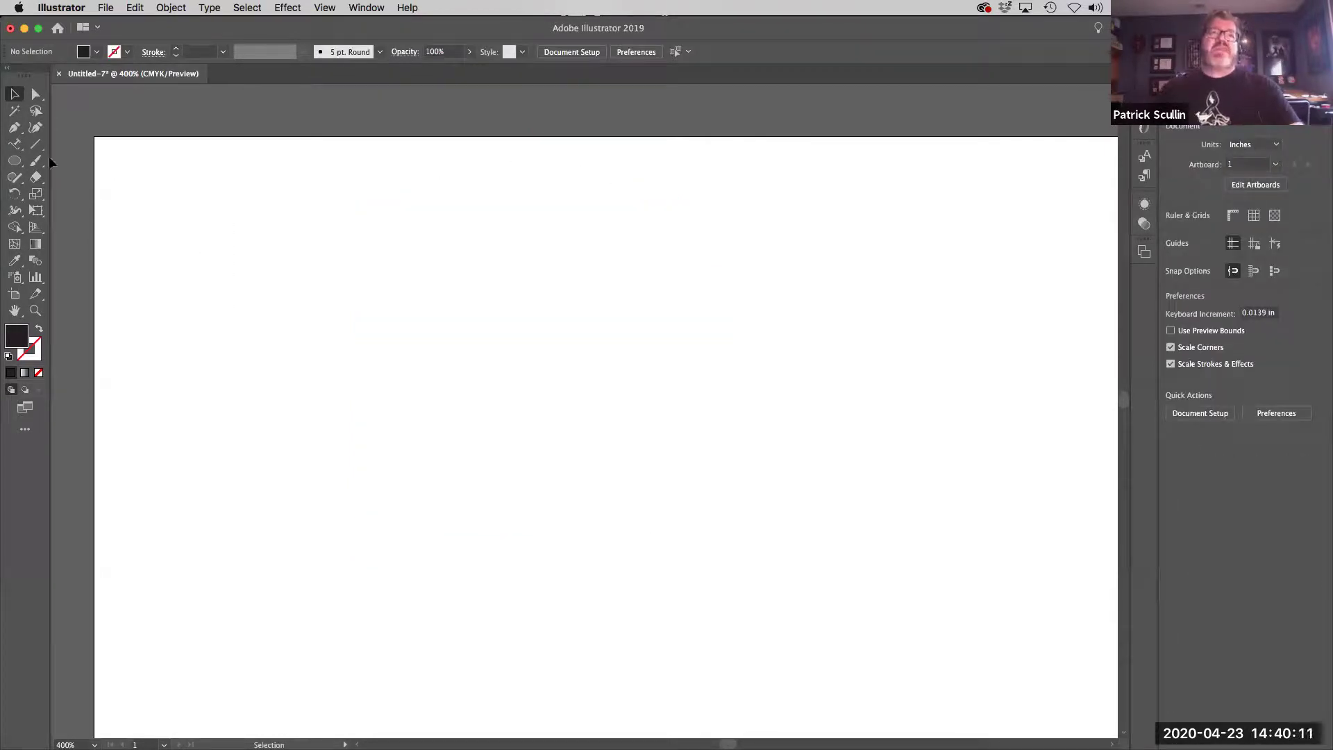
Step: Try the Vertical Type tool with placeholder text on the empty artboard and delete that text
left_click(11, 142)
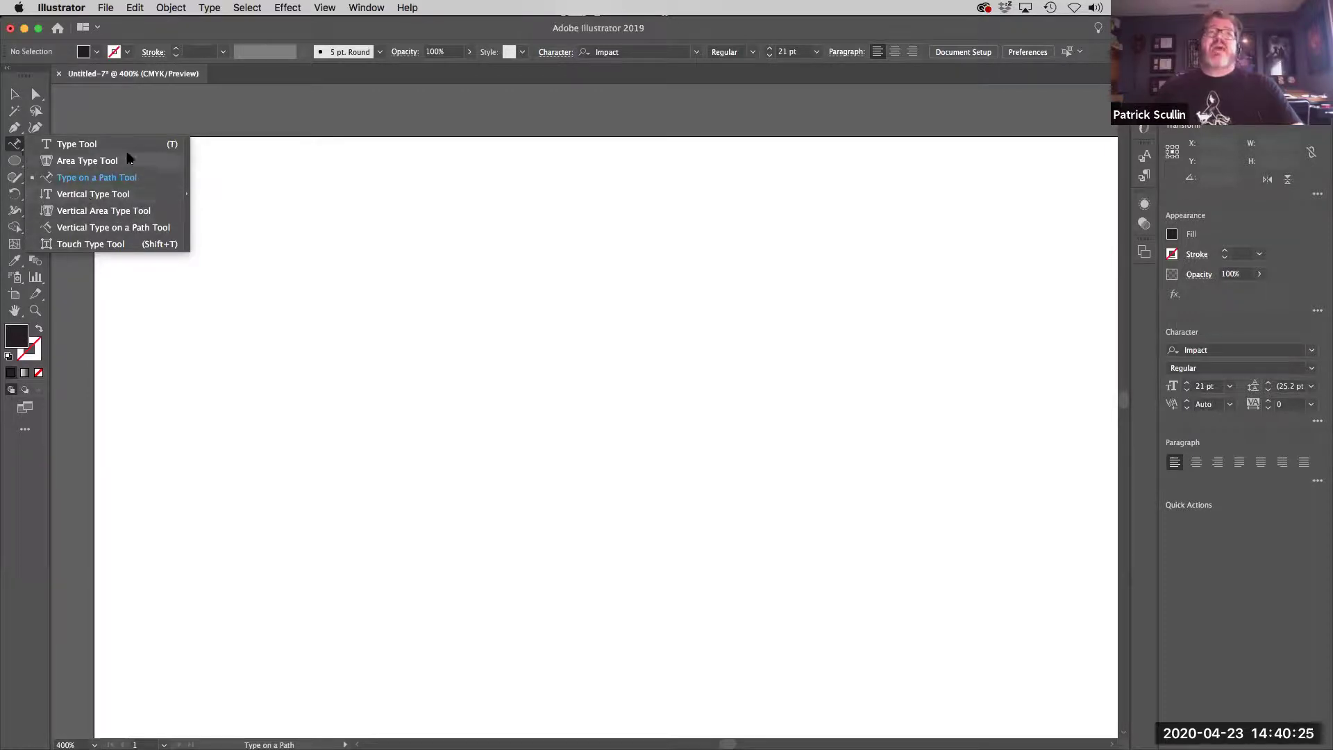
left_click(148, 195)
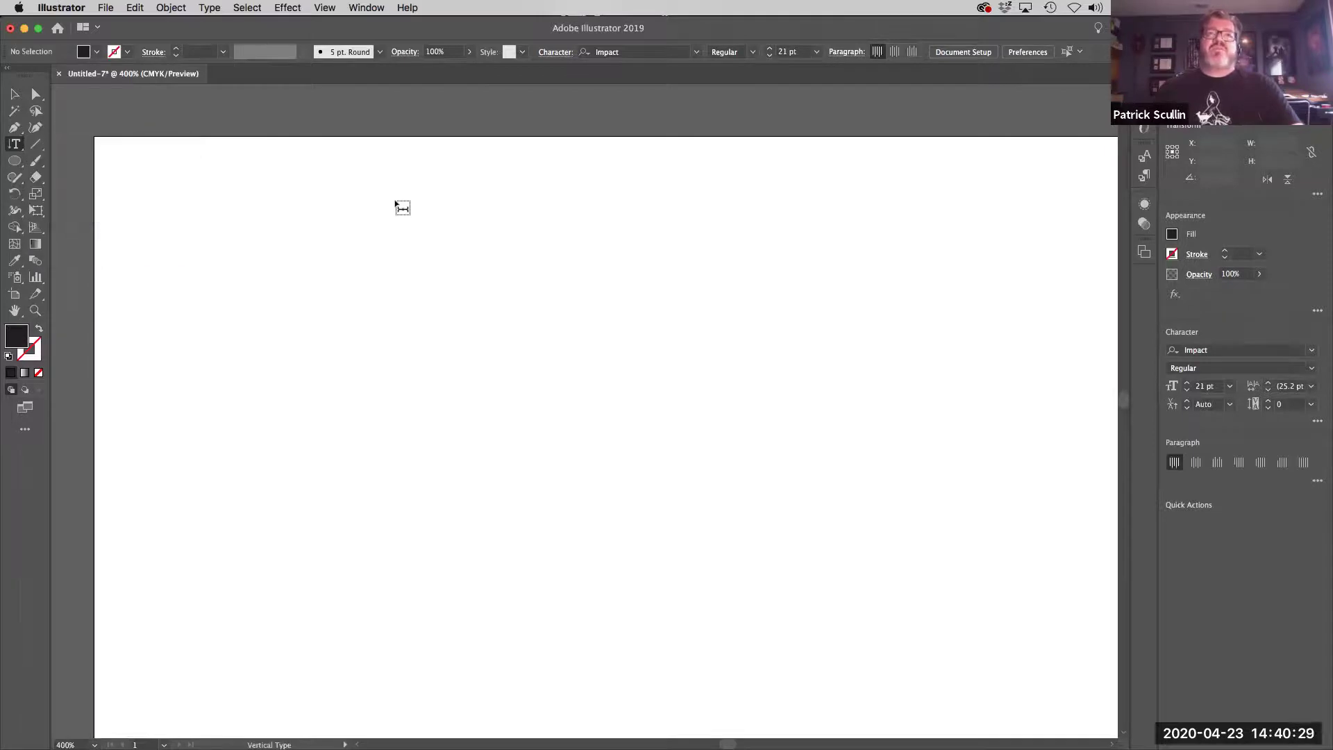
left_click(395, 203)
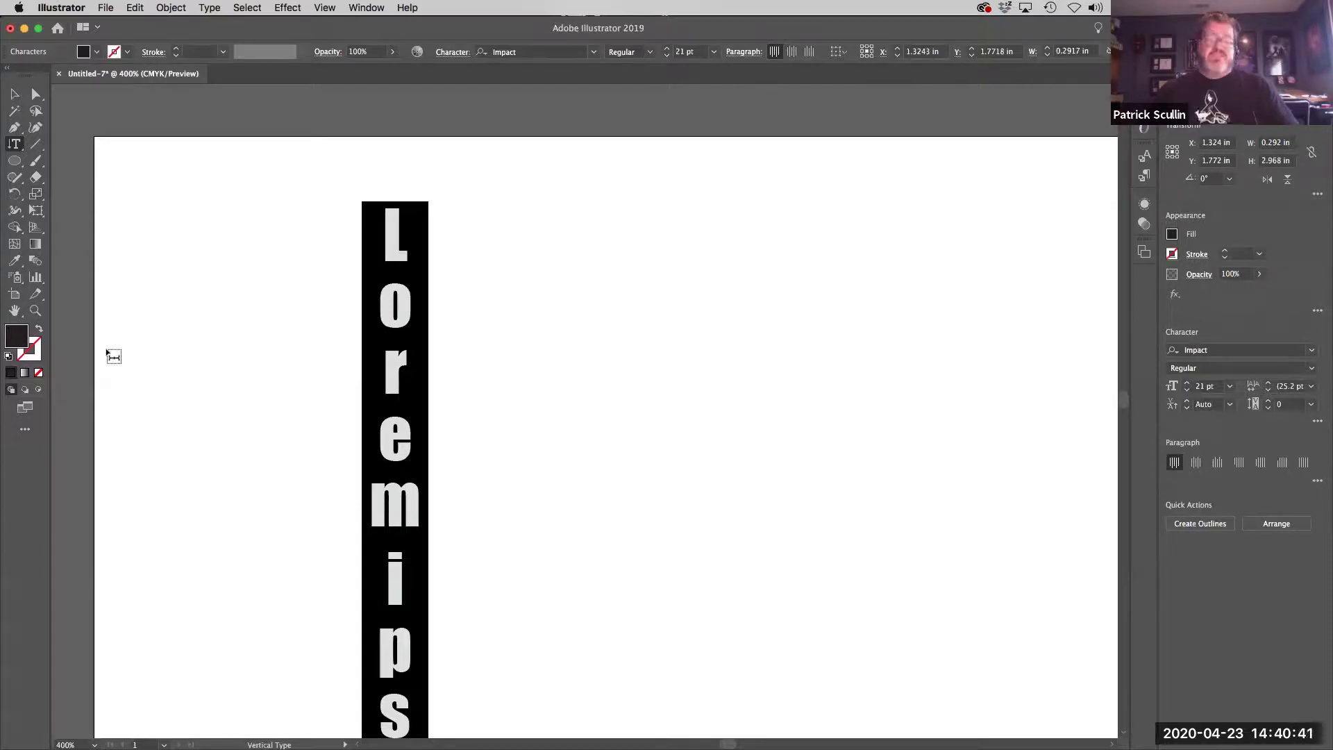
left_click(232, 259, "super")
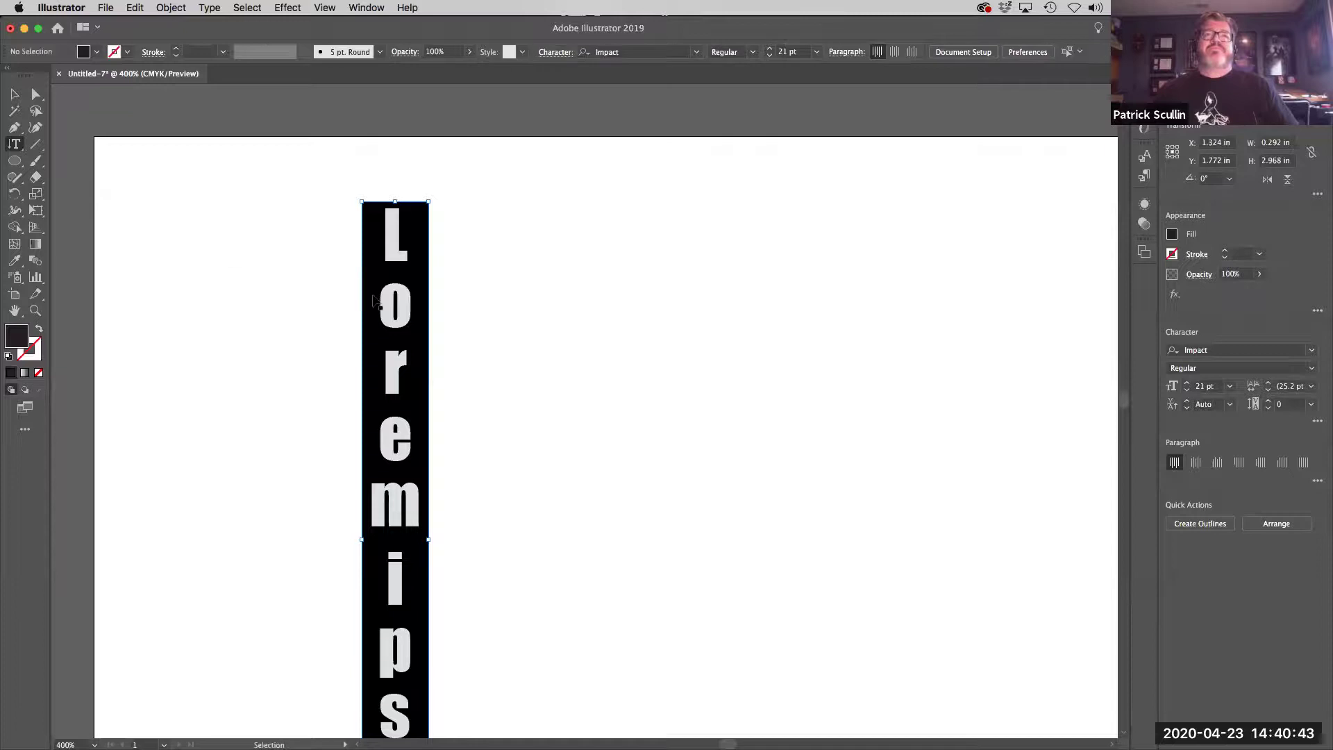
left_click(384, 292, "super")
key("BackSpace")
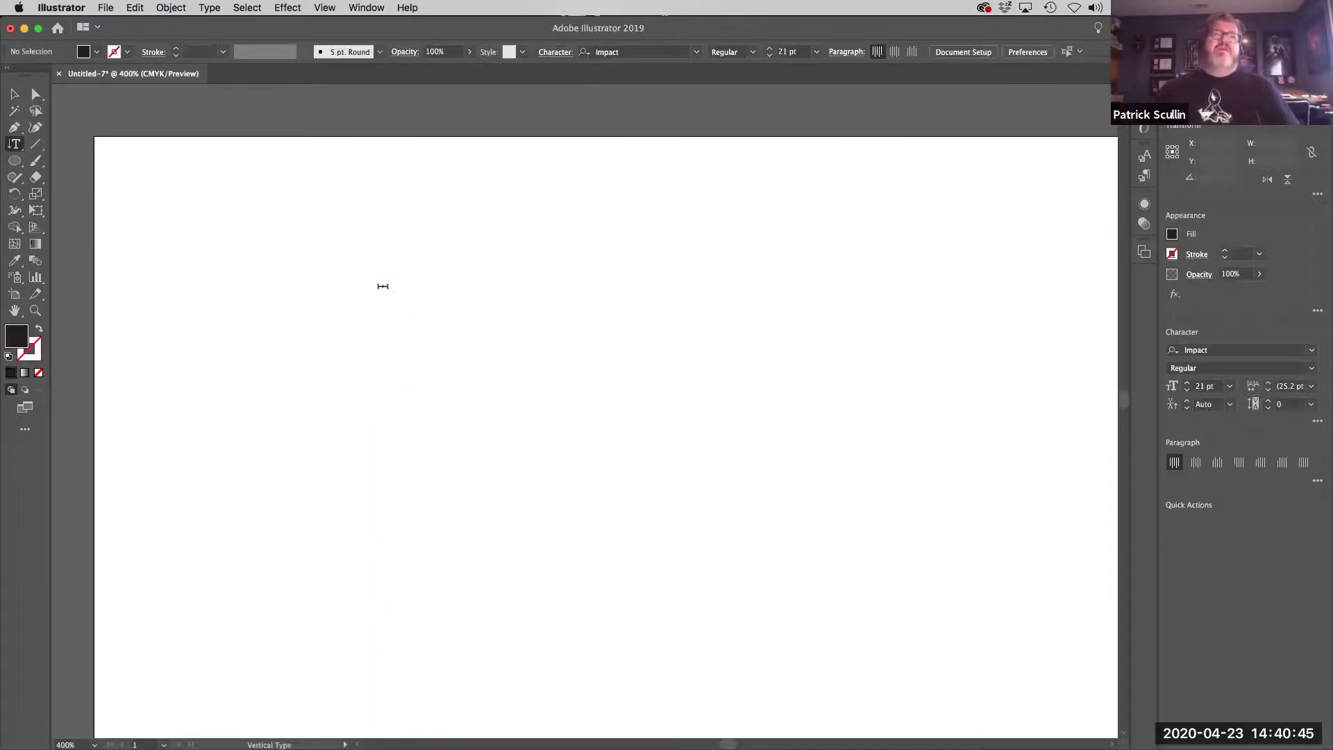
Step: Add a horizontal line of point type reading SUPER COOL in the artboard's upper area
left_click(15, 145)
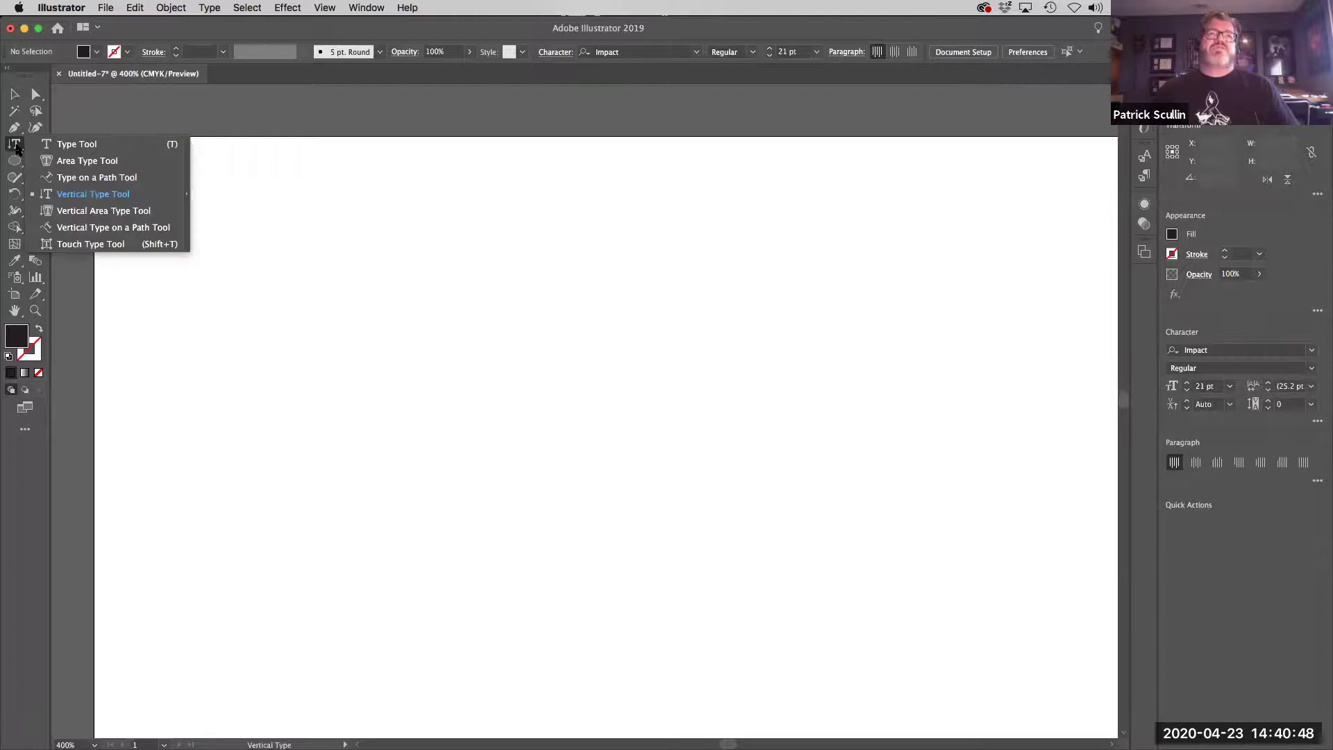
left_click(48, 245)
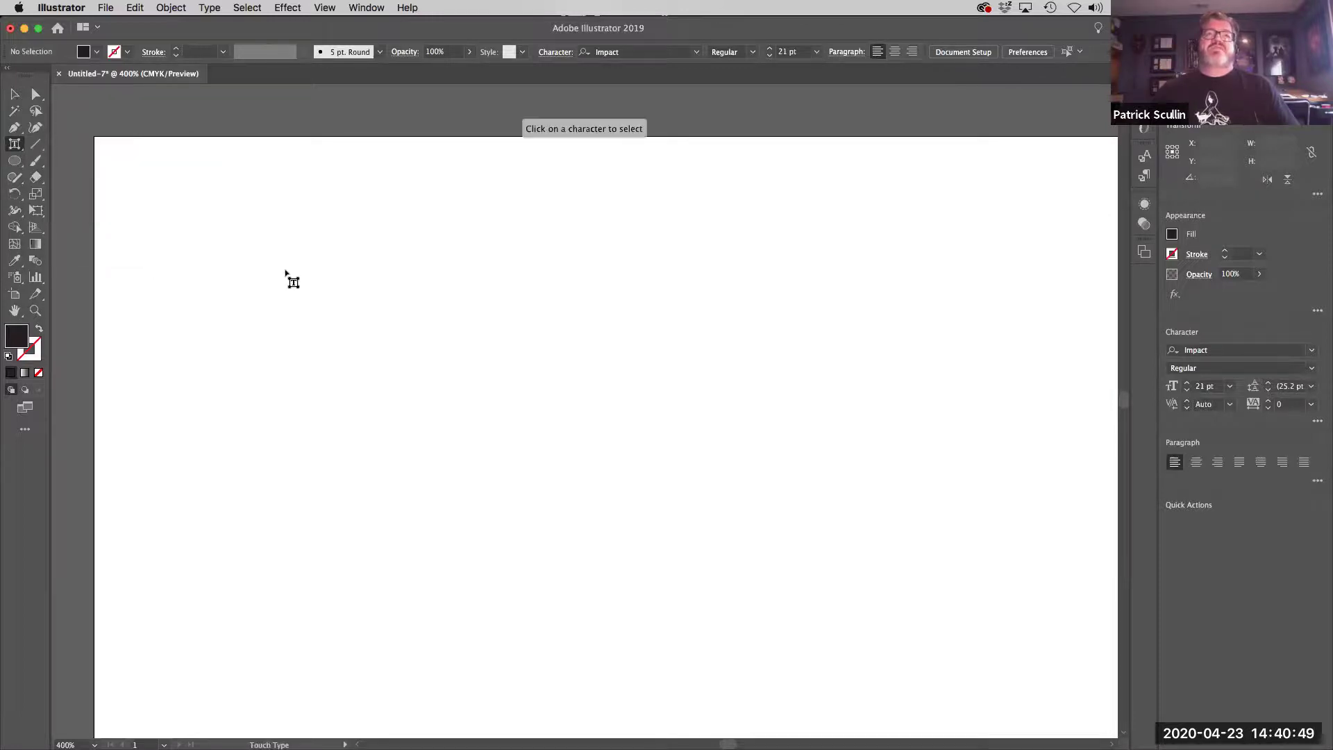
left_click(20, 143)
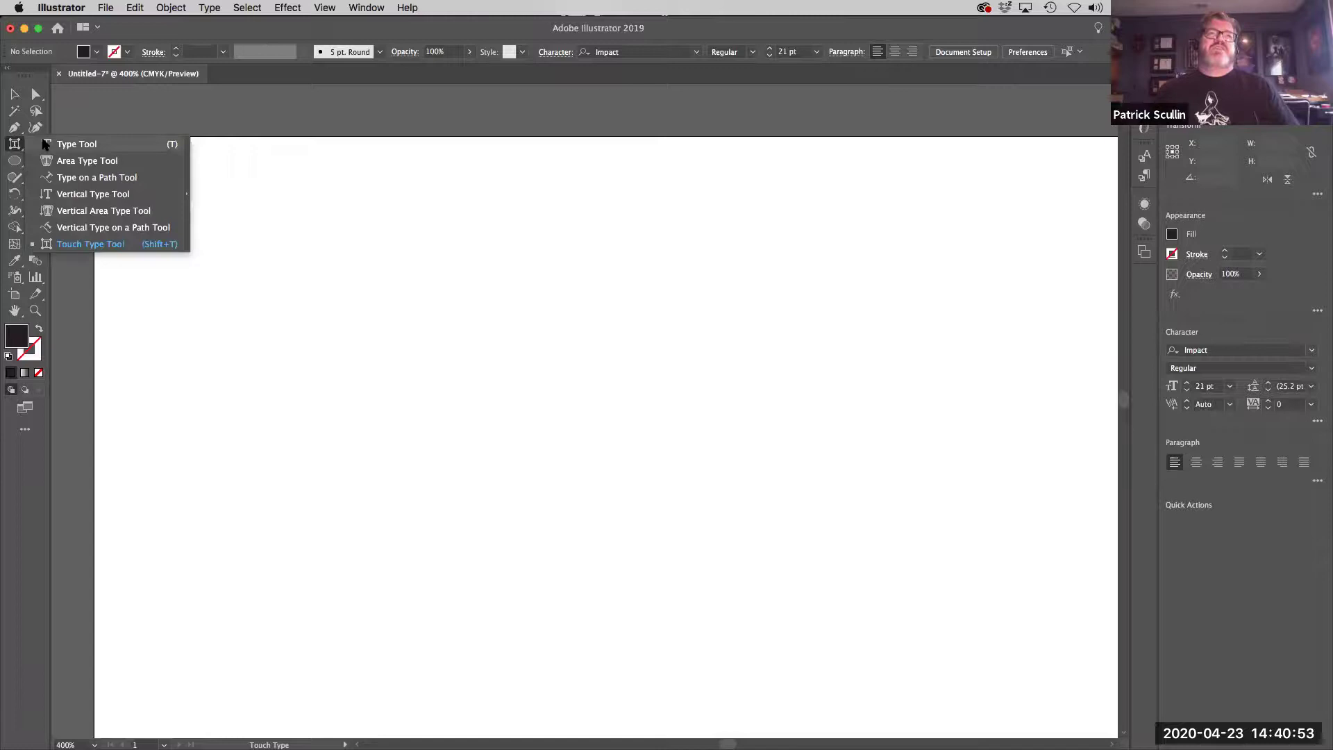
key("t")
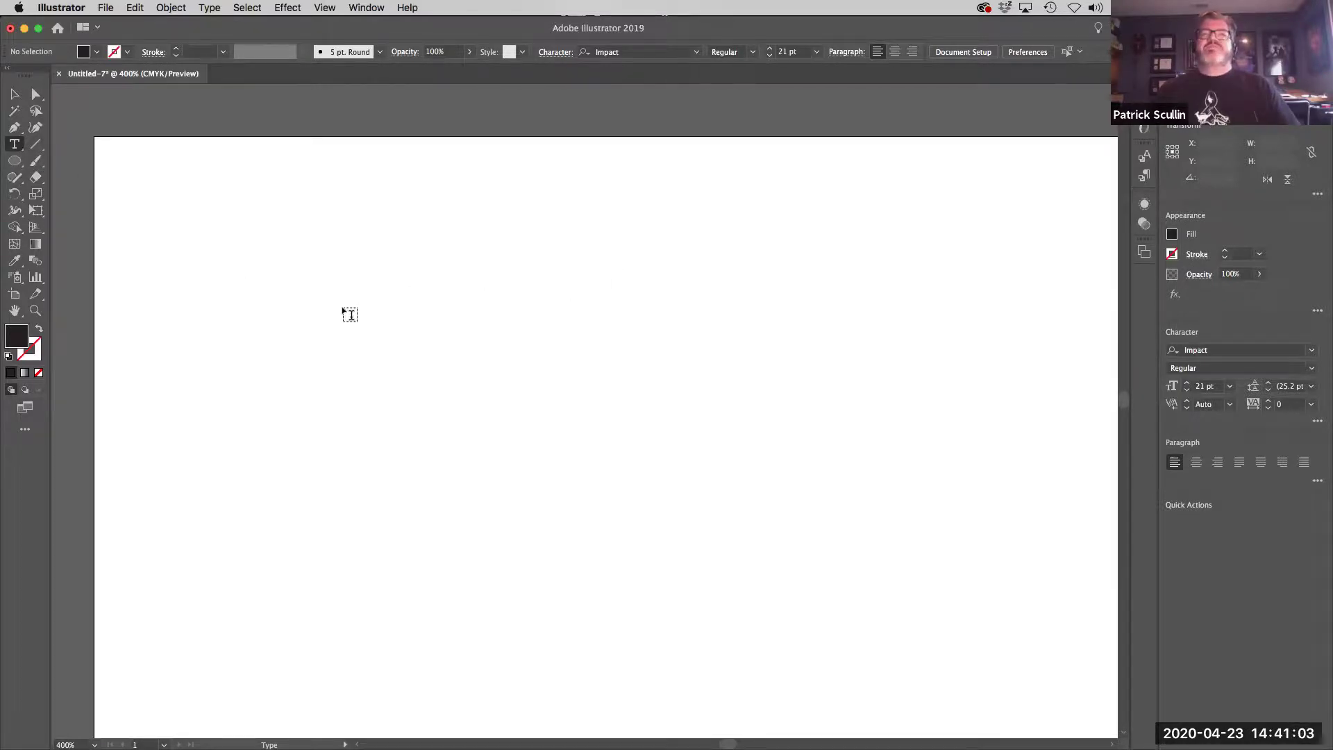
left_click(366, 315)
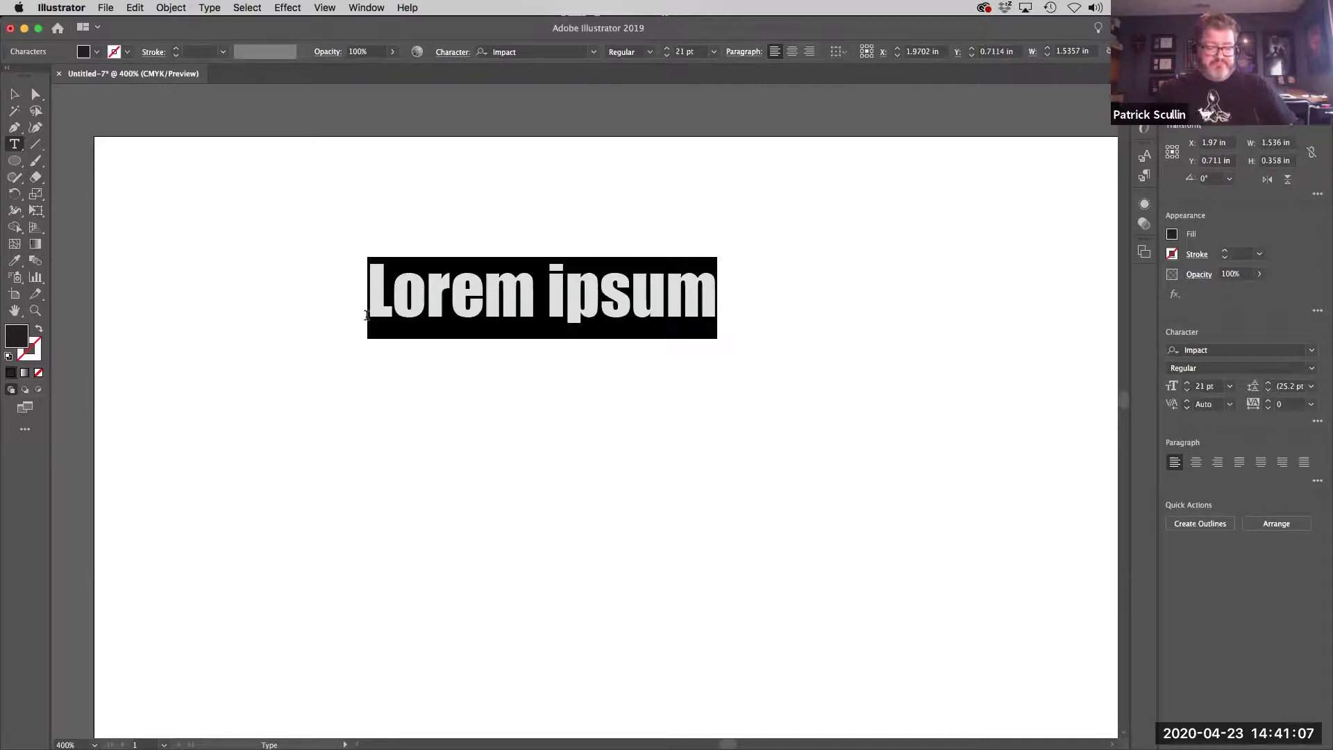
type("SUPER ")
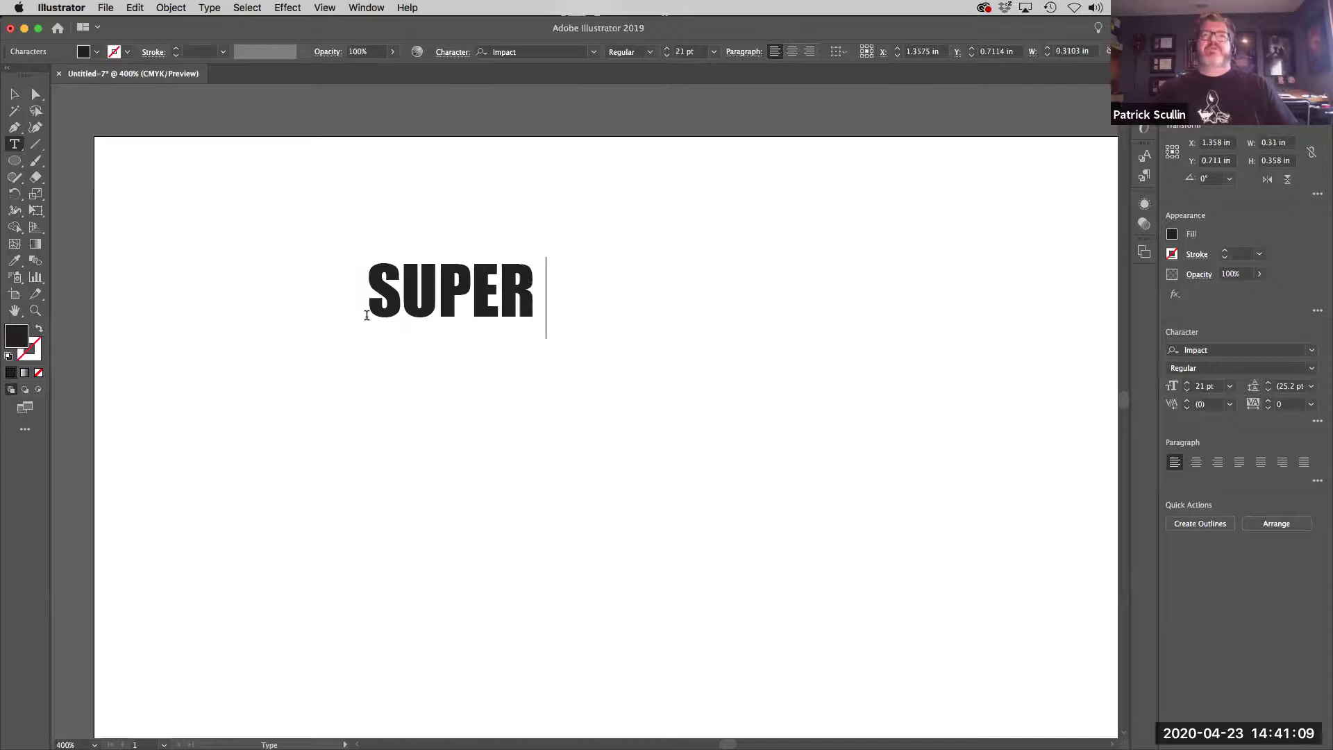
type("COOL")
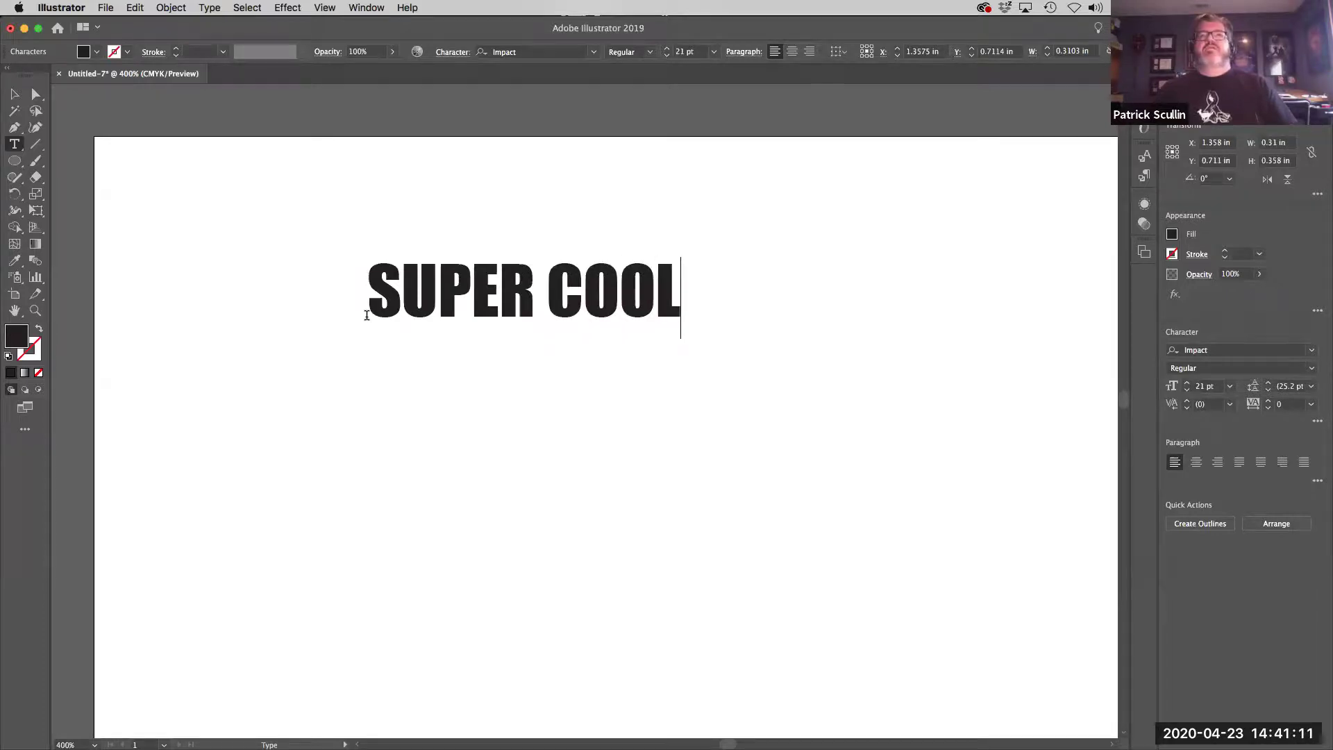
Step: Enlarge and reposition the S and U of SUPER individually with the Touch Type tool
left_click(17, 146)
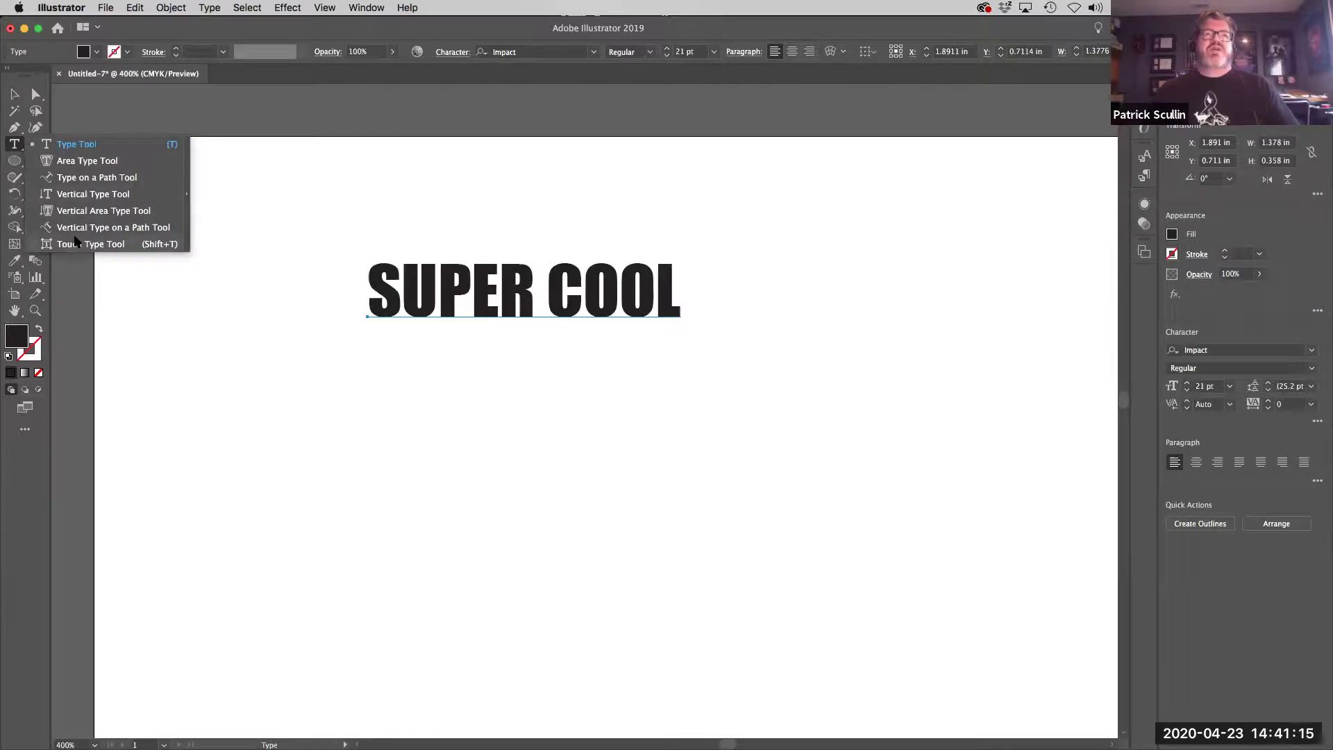
left_click(77, 245)
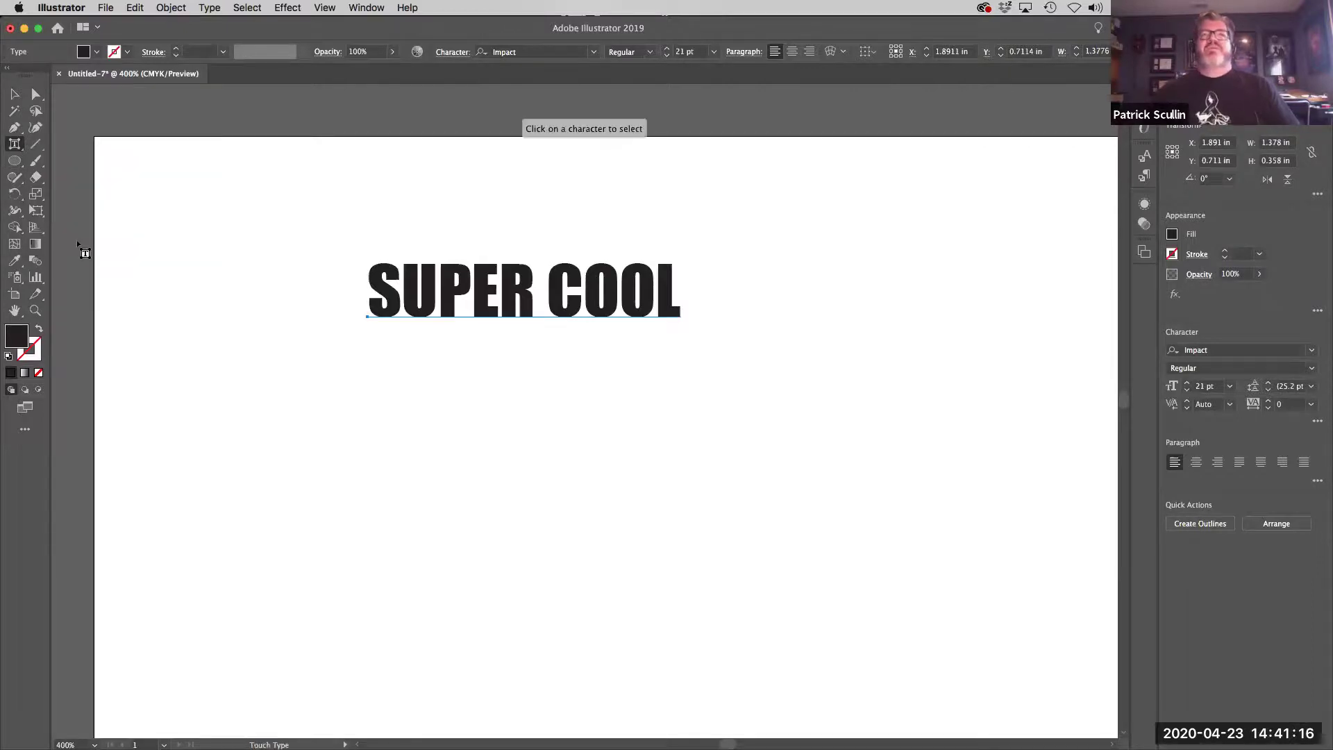
left_click(394, 303)
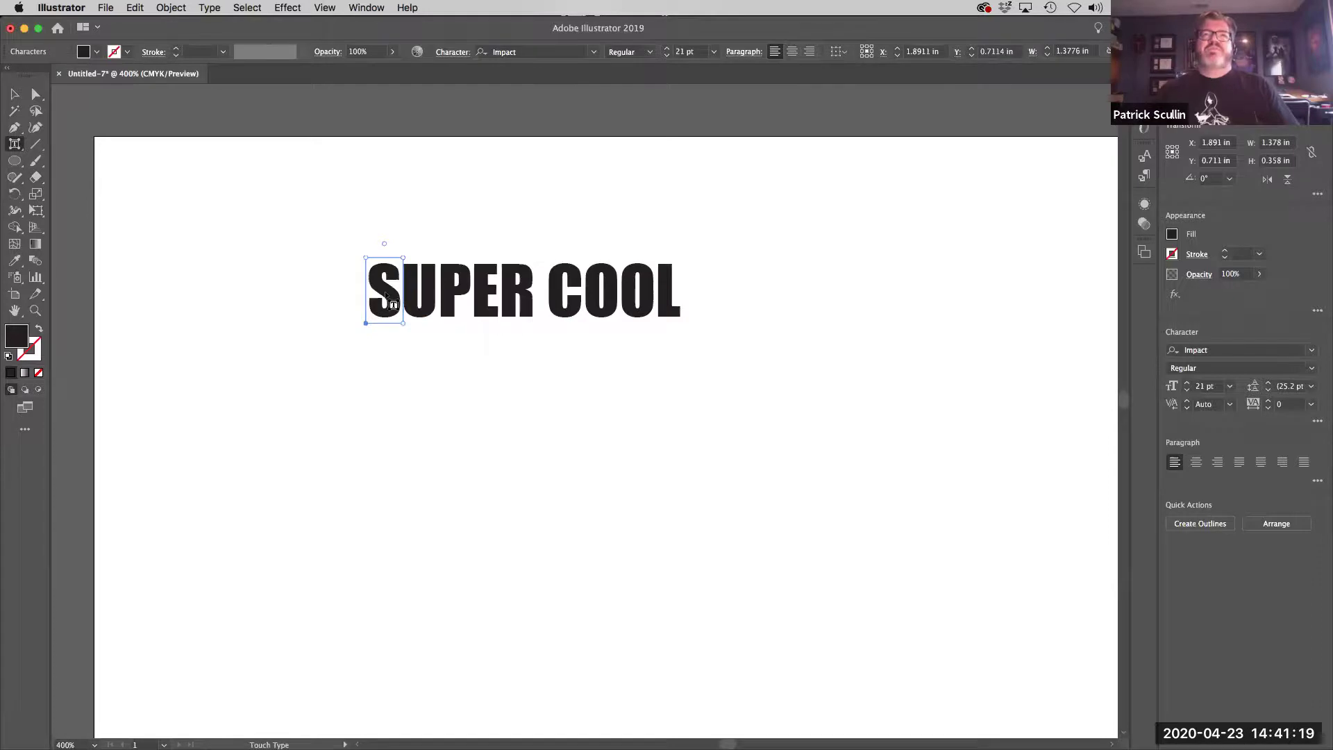
left_click_drag(366, 258, 425, 239)
left_click_drag(393, 299, 400, 304)
left_click(440, 310)
left_click_drag(443, 264, 486, 251)
Step: Tilt and shift the remaining letters of SUPER COOL individually to form tightly packed, staggered lettering
left_click(475, 299)
left_click(500, 267)
left_click_drag(495, 306, 553, 300)
left_click(537, 278)
left_click_drag(556, 236, 549, 240)
left_click(596, 295)
left_click_drag(596, 295, 642, 274)
left_click(649, 282)
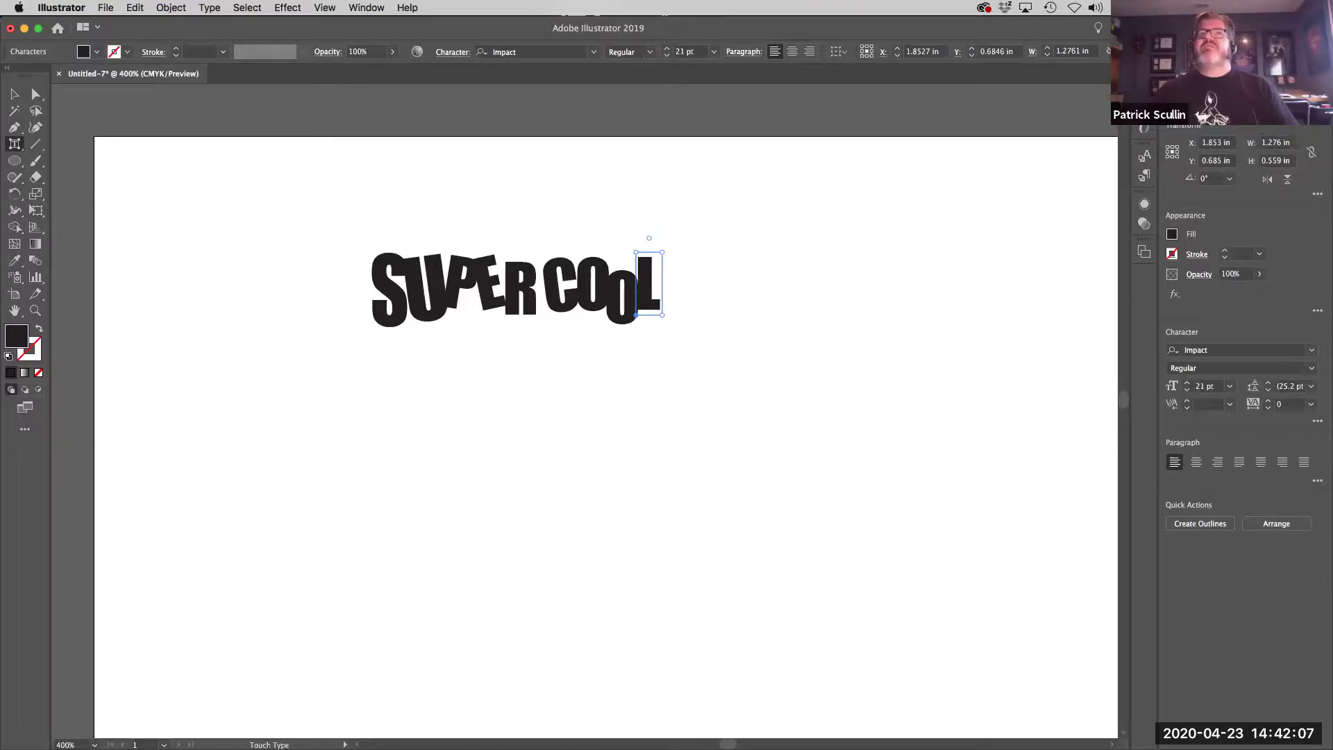
Step: Open the Character panel, float it on its own beside the lettering and close the Paragraph and OpenType group
left_click(371, 7)
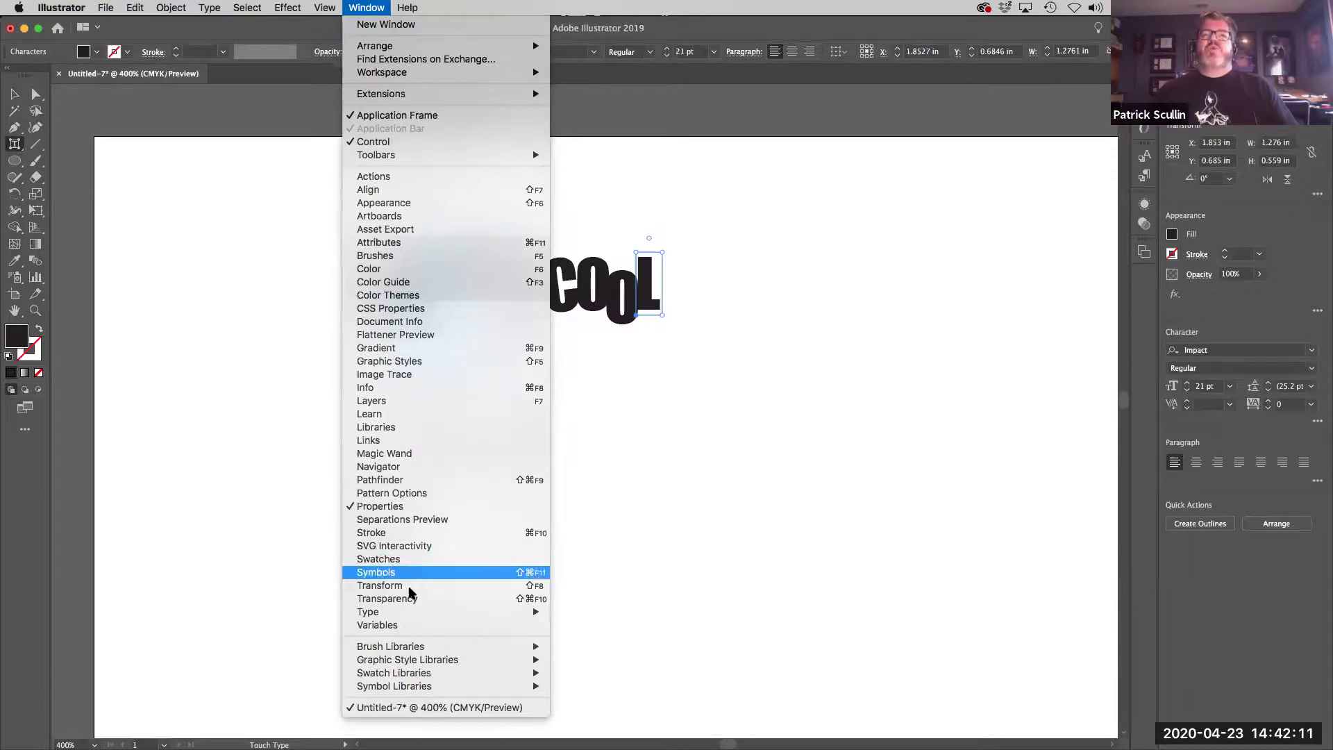
mouse_move(412, 618)
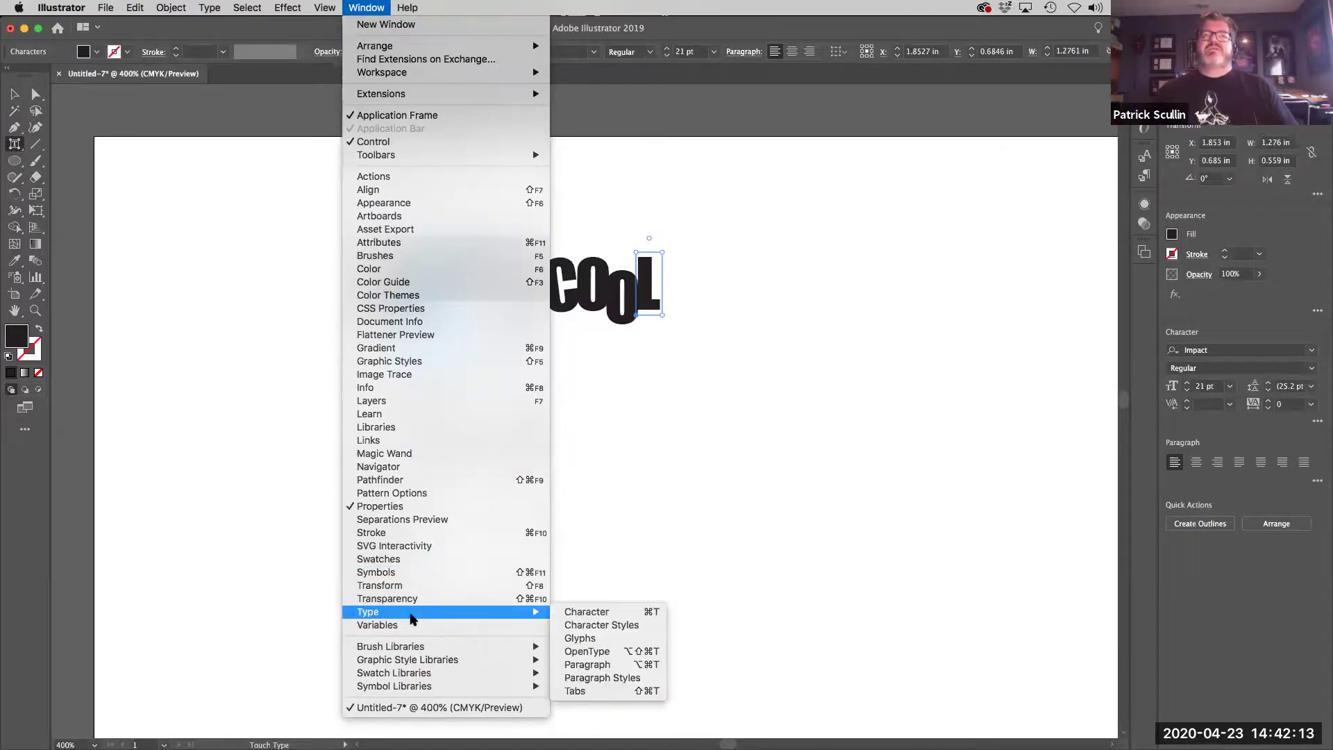
left_click(611, 613)
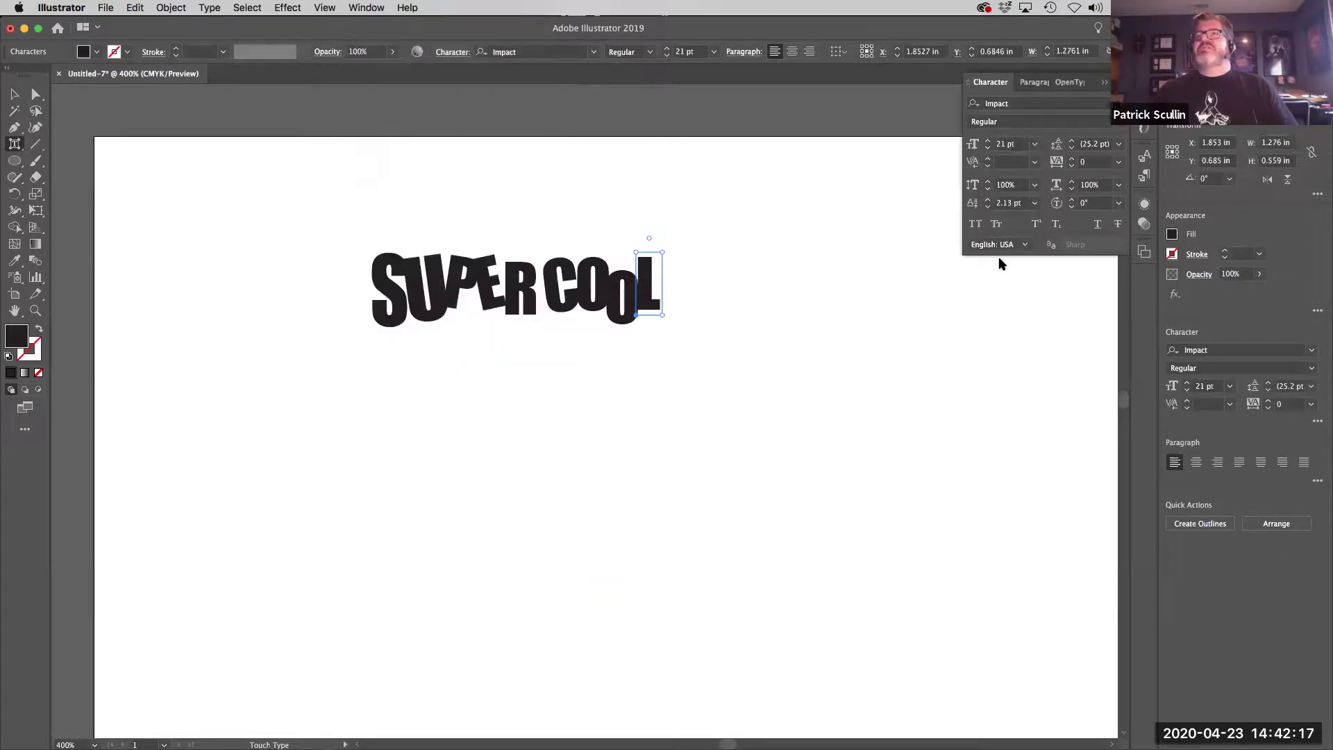
left_click_drag(1003, 85, 799, 206)
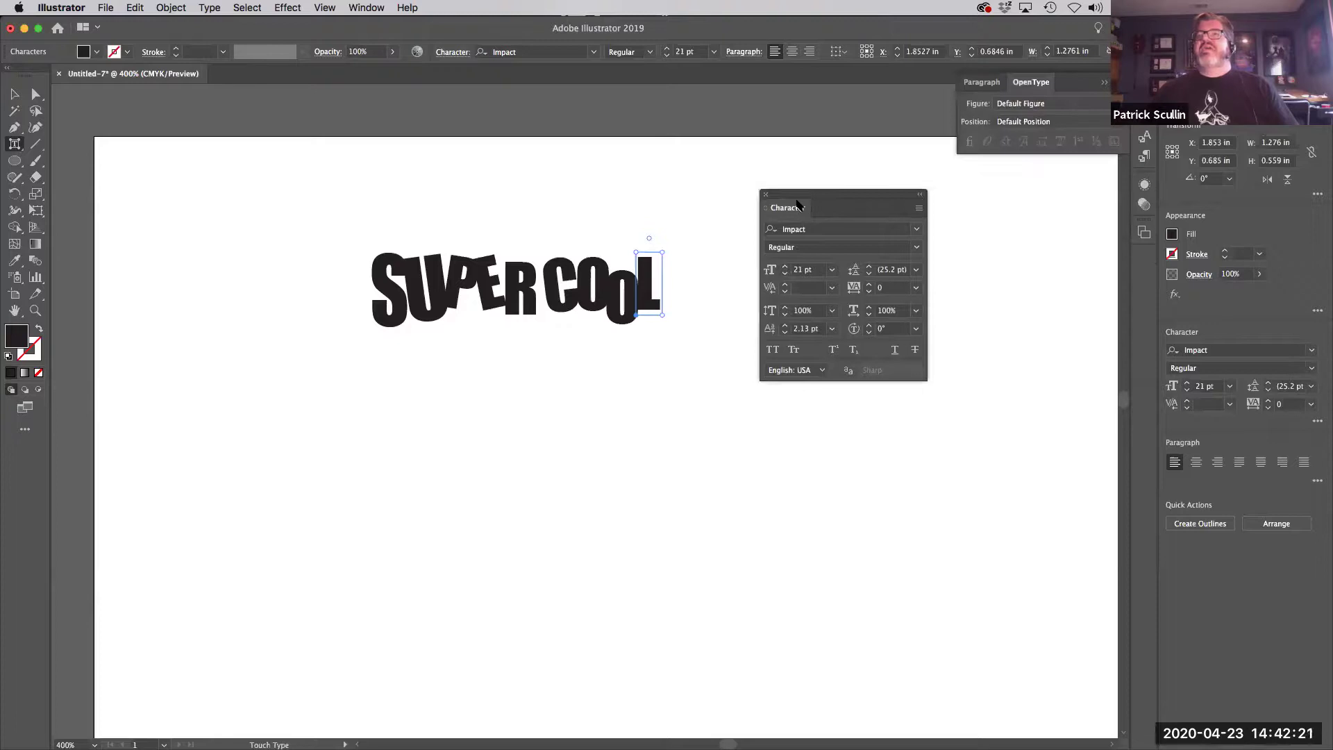
left_click(1036, 82)
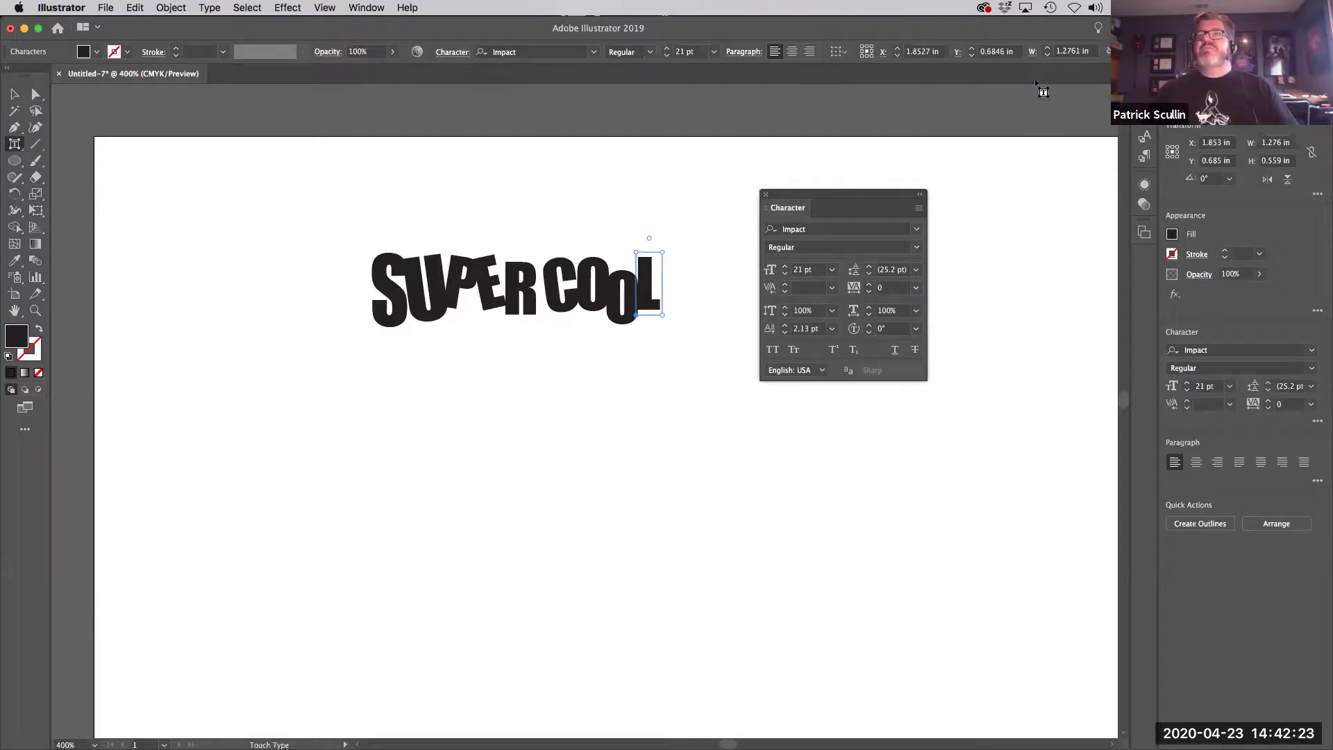
double_click(791, 208)
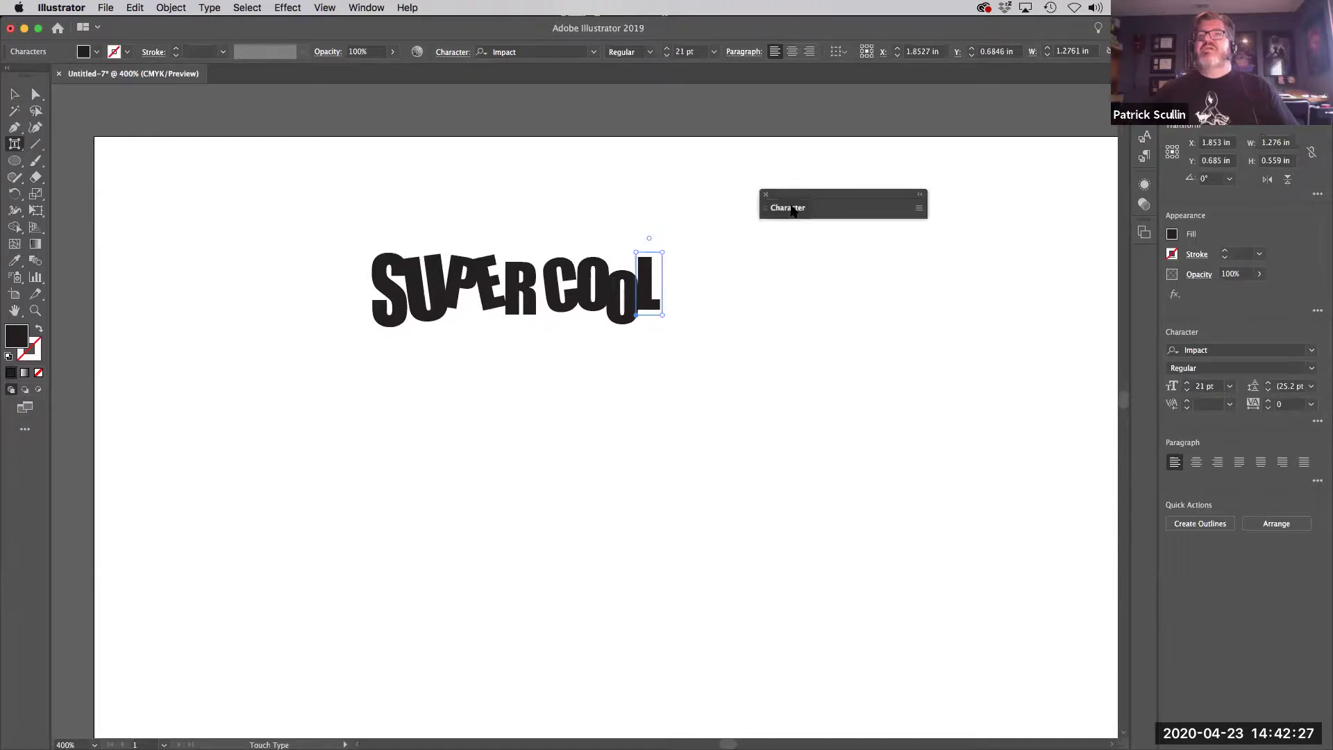
double_click(791, 209)
double_click(792, 208)
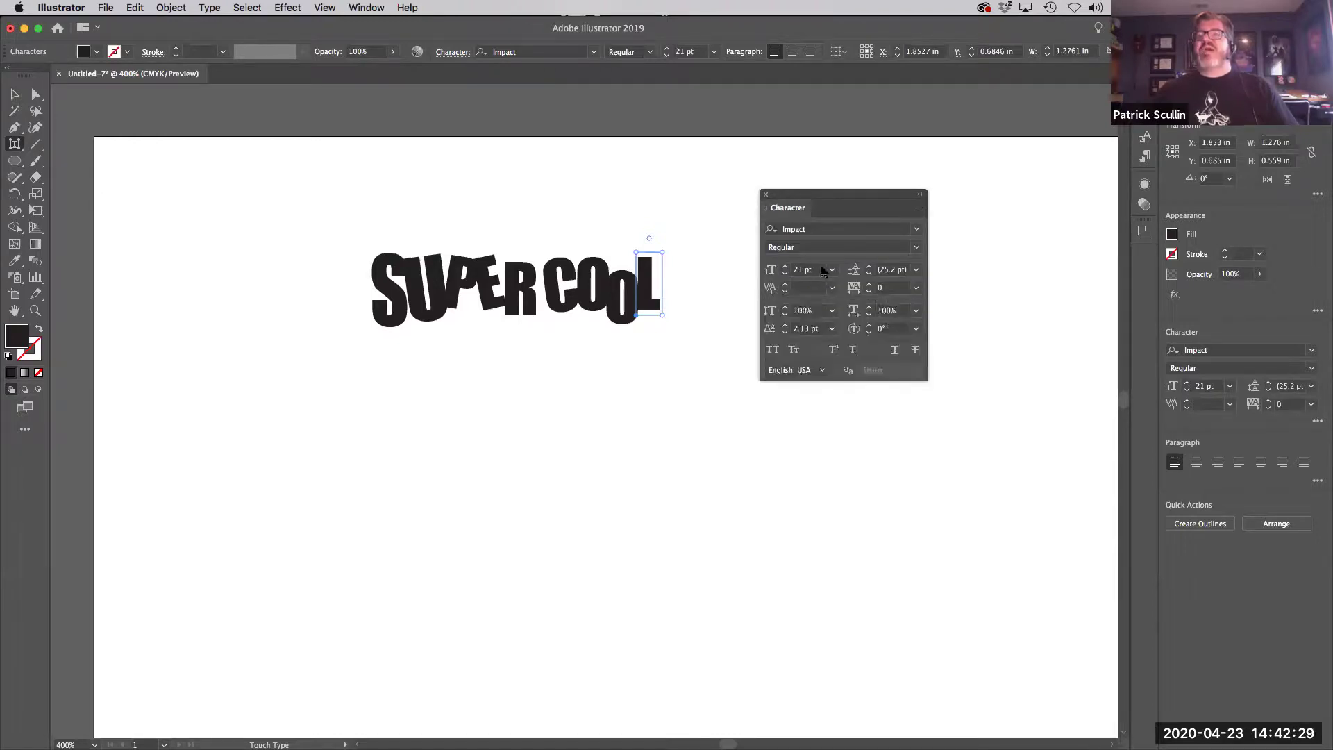
Step: Add a line of horizontal placeholder text below SUPER COOL with the regular Type tool
left_click(14, 144)
left_click(76, 143)
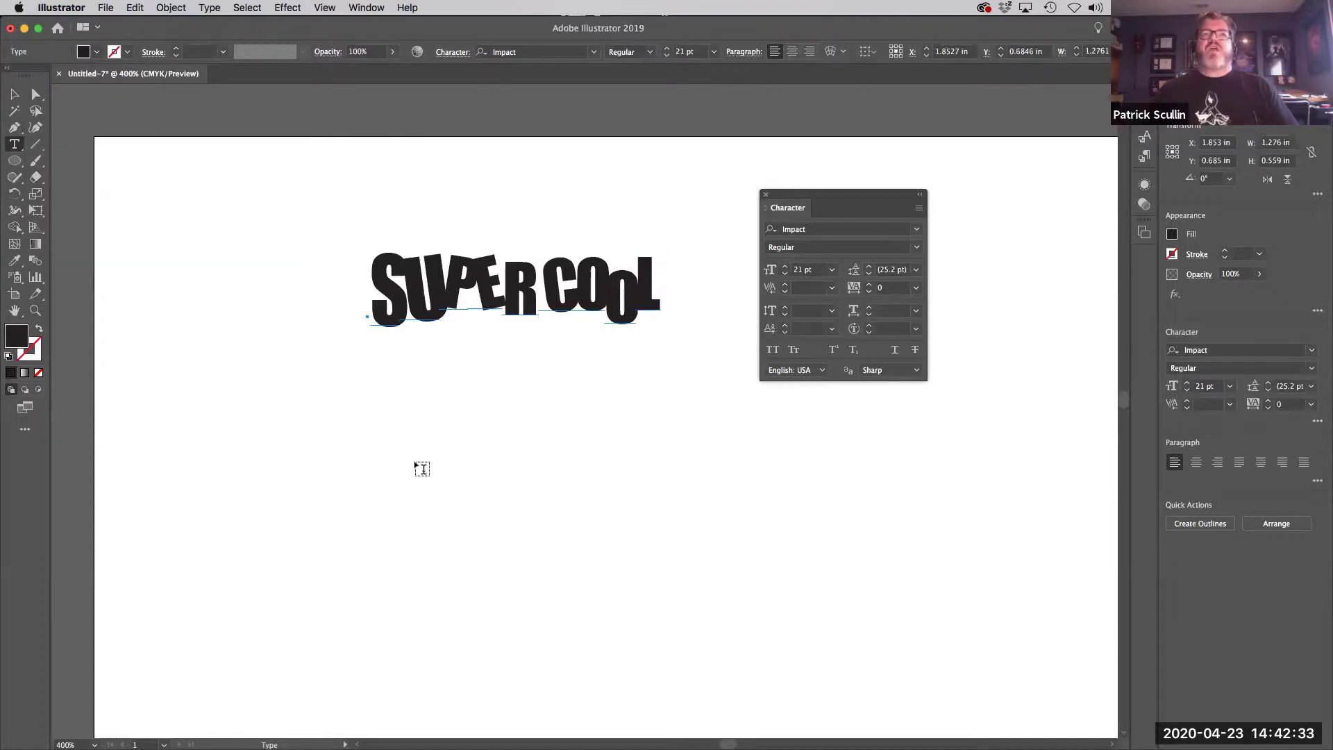
left_click(347, 445)
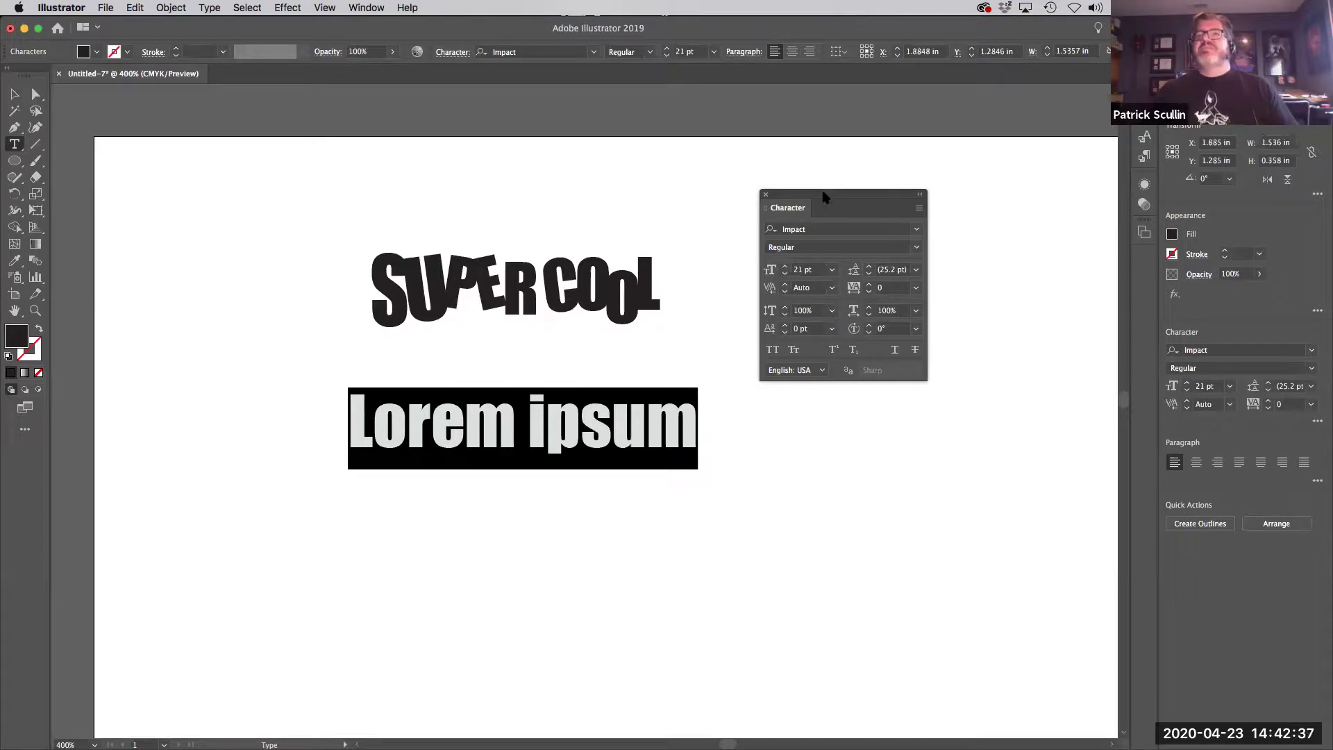
Step: Move the Character panel down beside the Lorem ipsum text and set the text's font size to 24 pt
left_click_drag(820, 199, 811, 285)
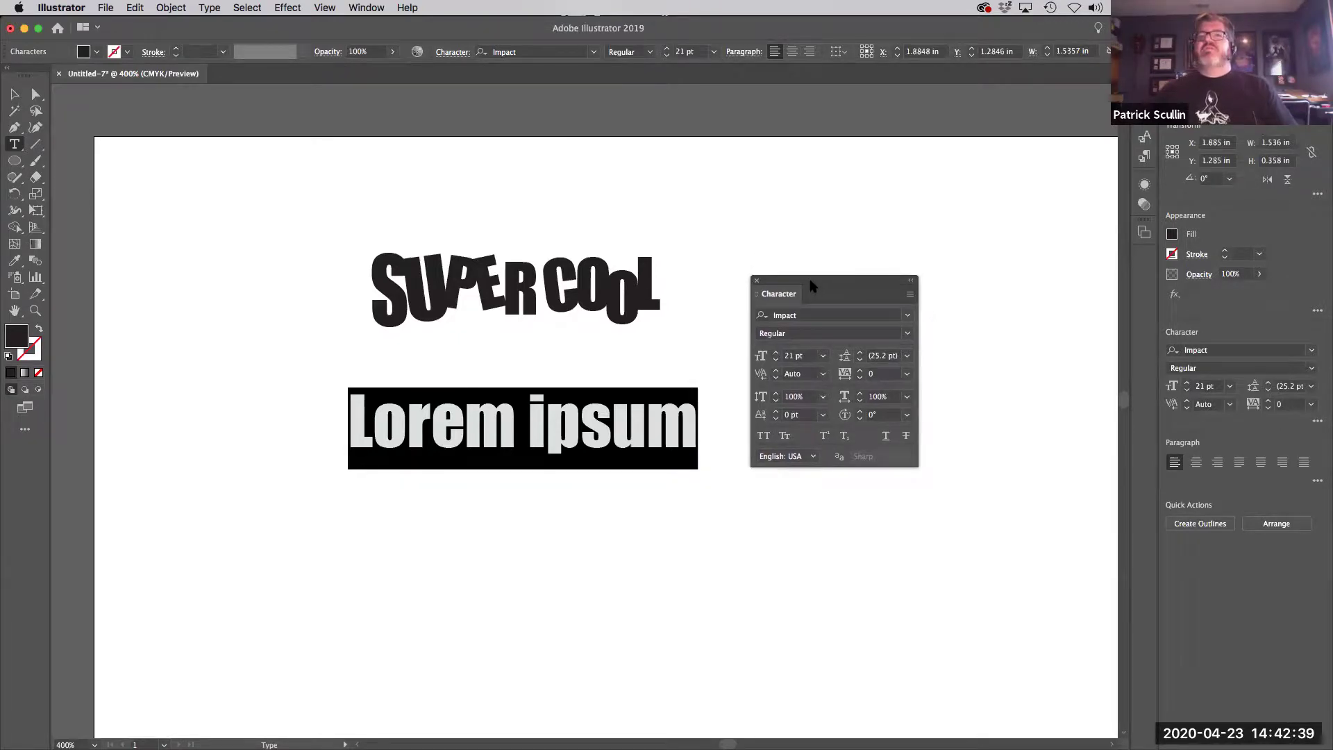
left_click(823, 356)
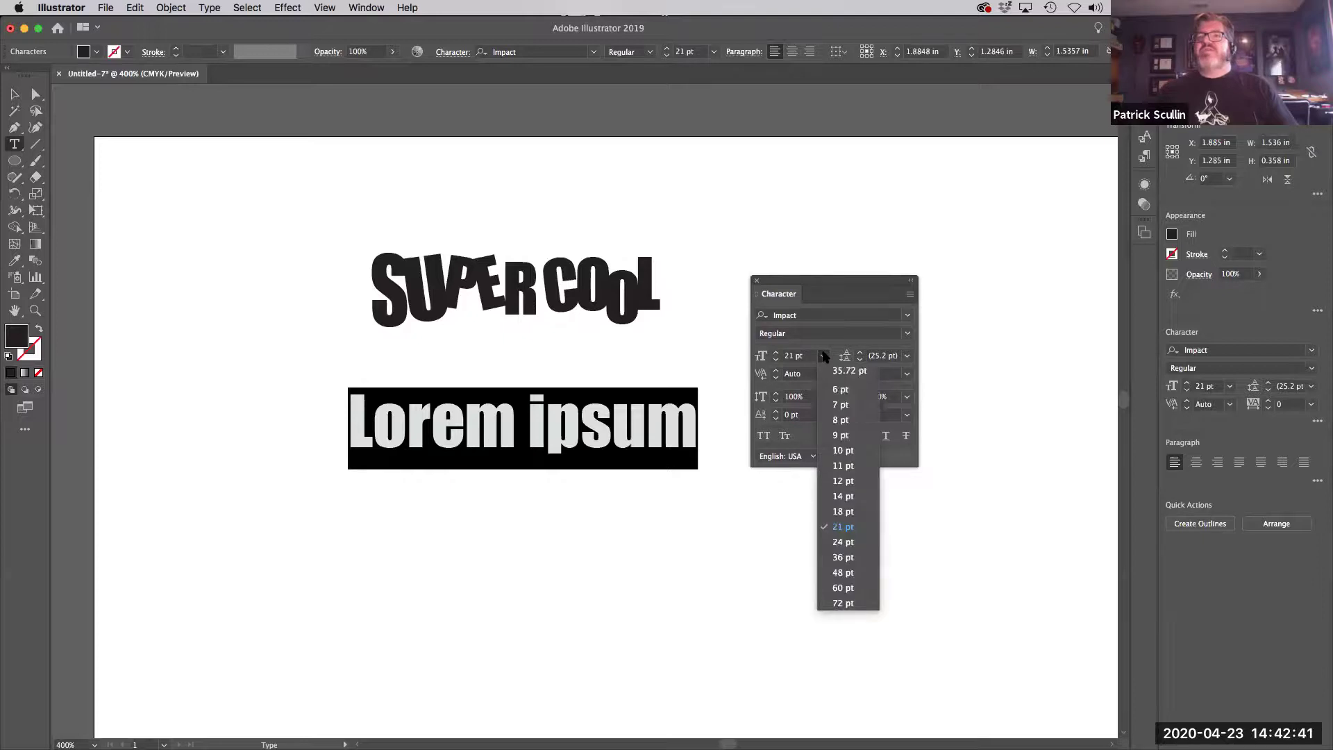
left_click(843, 542)
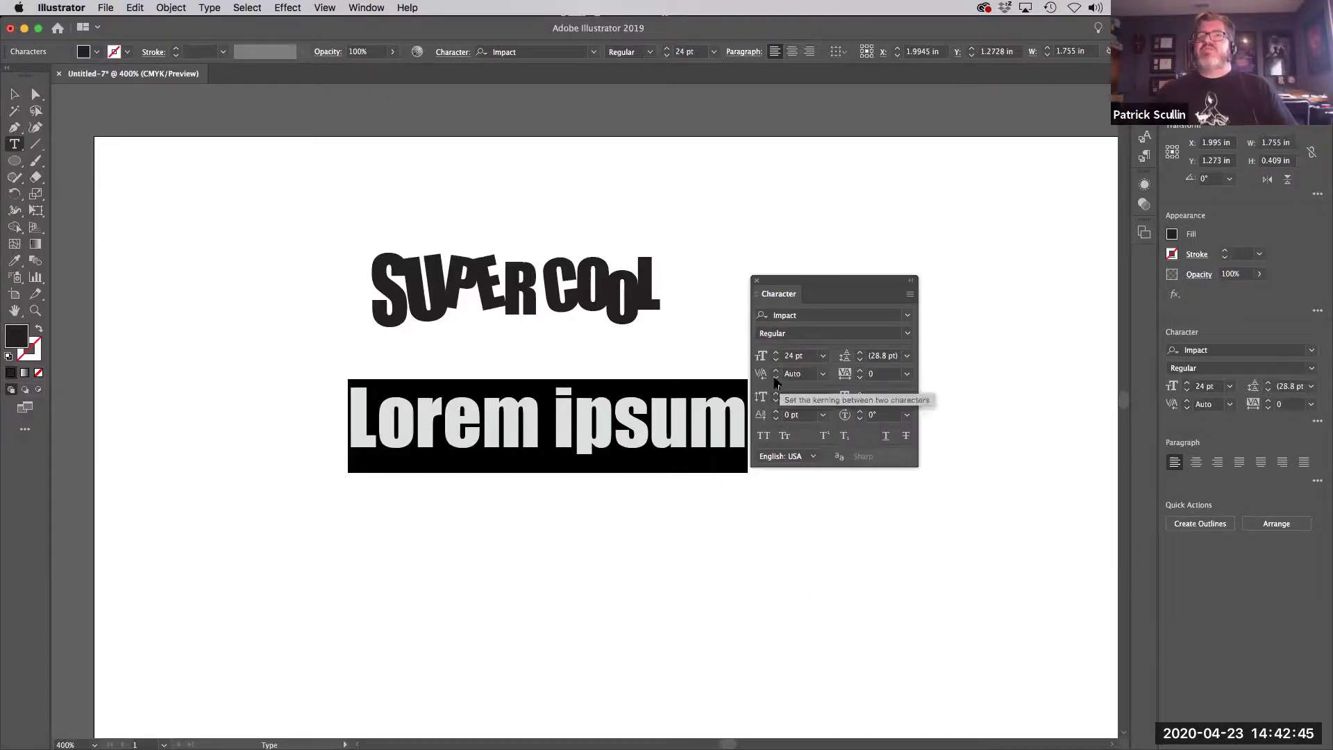
Step: Examine the kerning options for the selected Lorem ipsum text, leaving the kerning on Auto
left_click(823, 374)
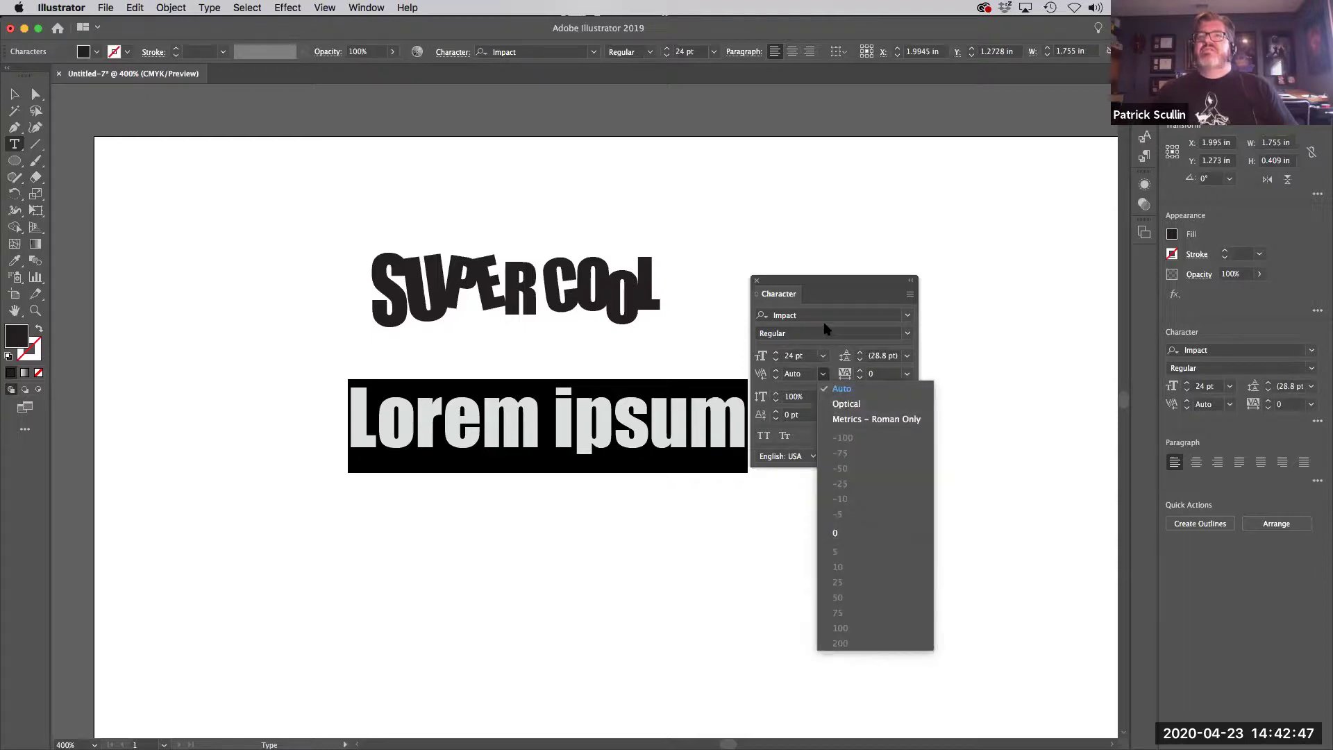
left_click(824, 374)
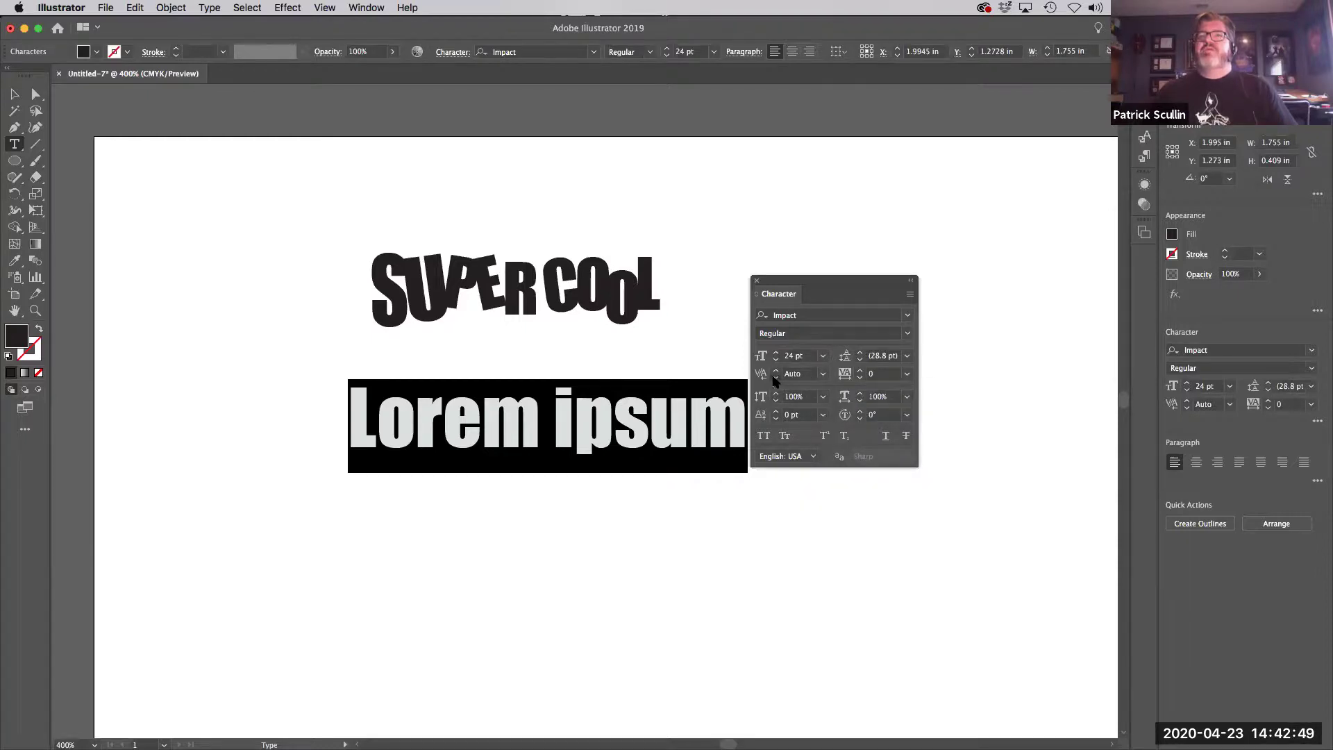
left_click(775, 378)
key("Return")
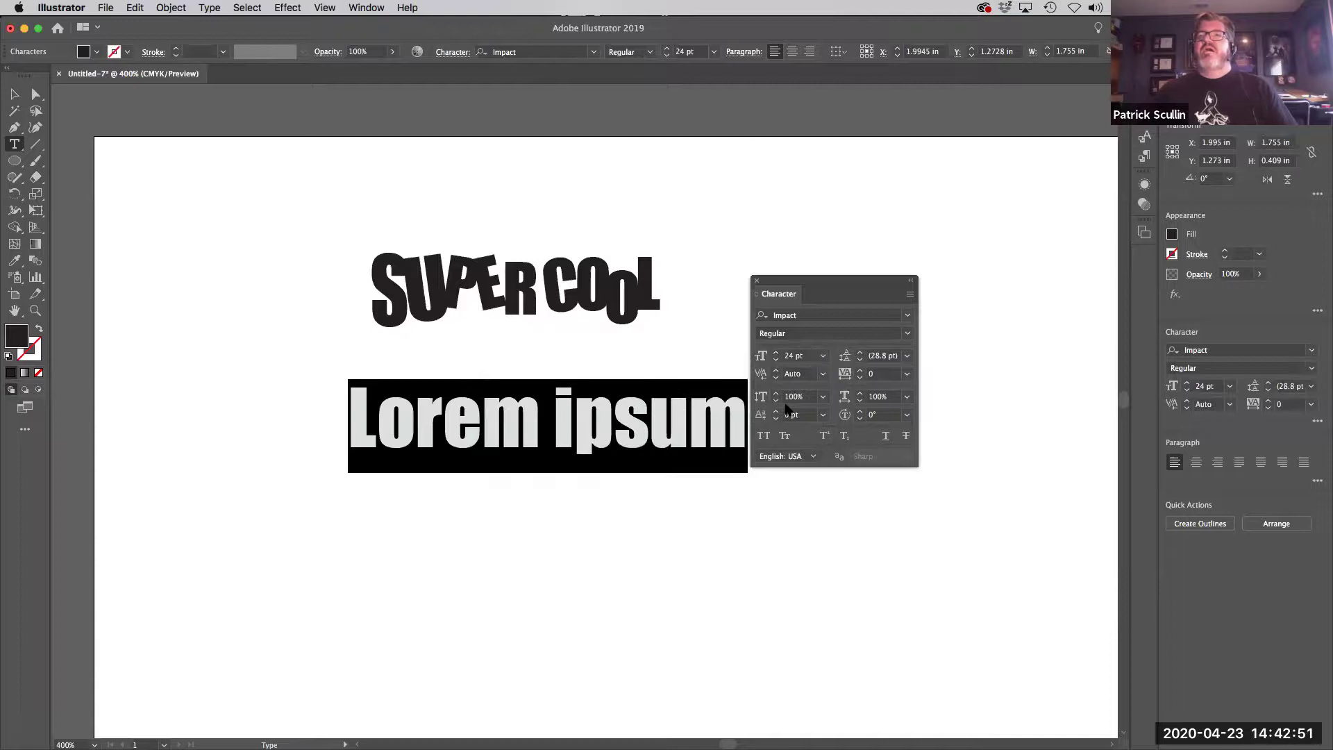
Step: Stretch the Lorem ipsum text vertically, then reduce its vertical scale to 102%
left_click(776, 393)
left_click(776, 392)
left_click(775, 392)
left_click(776, 393)
left_click(776, 392)
left_click(775, 392)
left_click(775, 392)
left_click(777, 402)
left_click(776, 402)
left_click(776, 401)
left_click(776, 402)
left_click(776, 402)
left_click(777, 402)
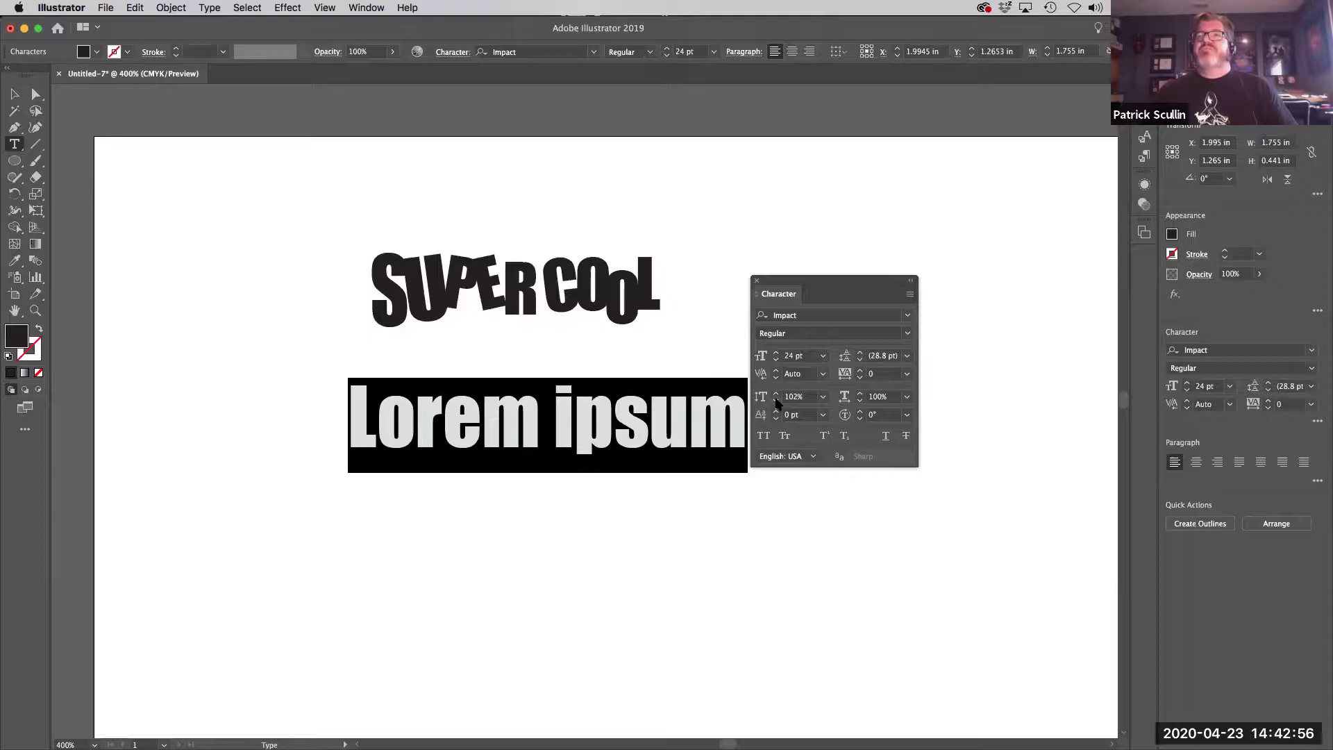
Step: Set the Lorem ipsum text's tracking to -50 and keep its horizontal scale at 100%
left_click(907, 373)
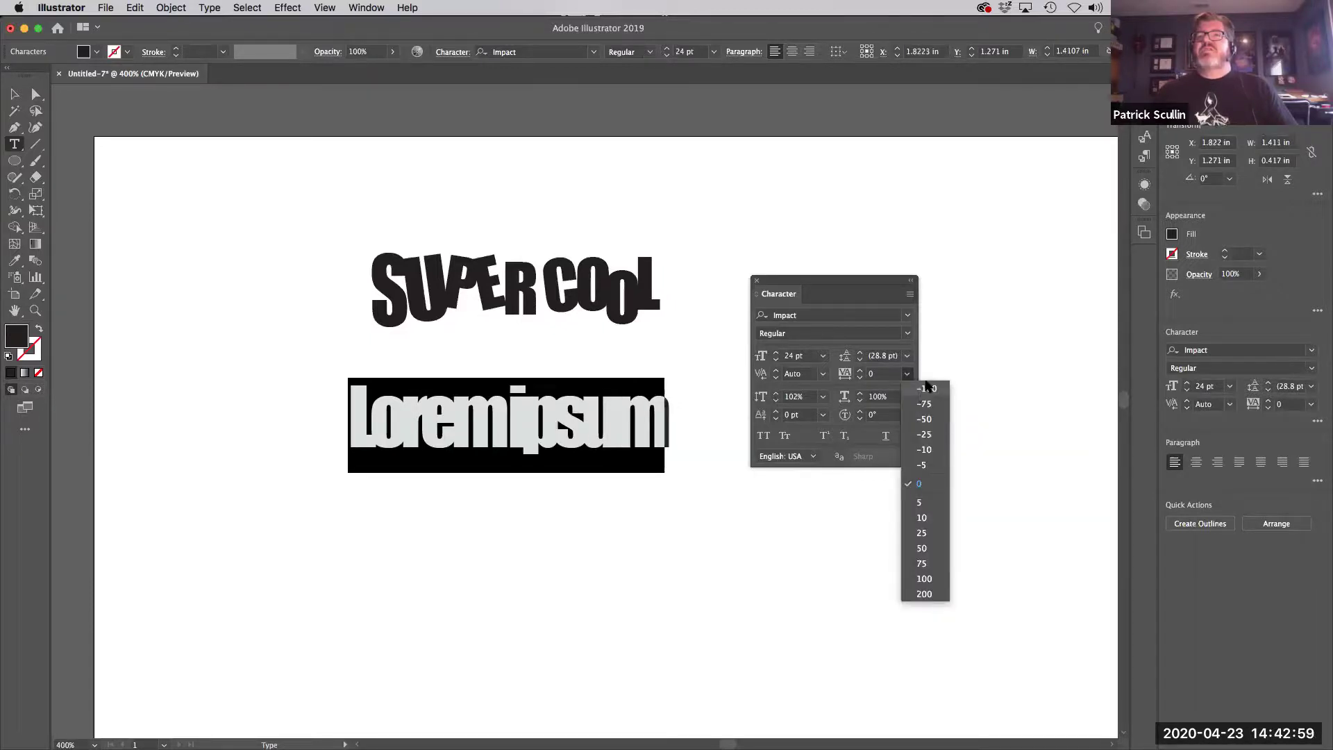
left_click(934, 417)
left_click(907, 396)
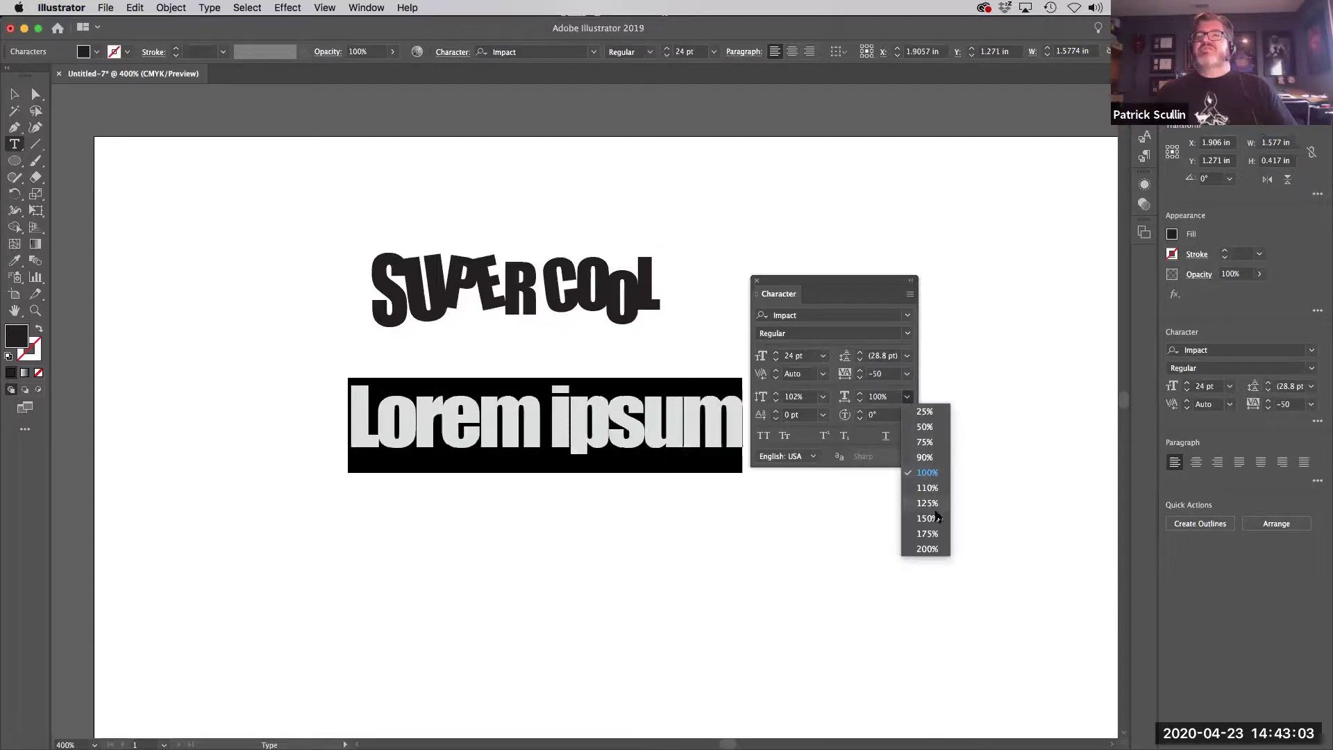
left_click(928, 473)
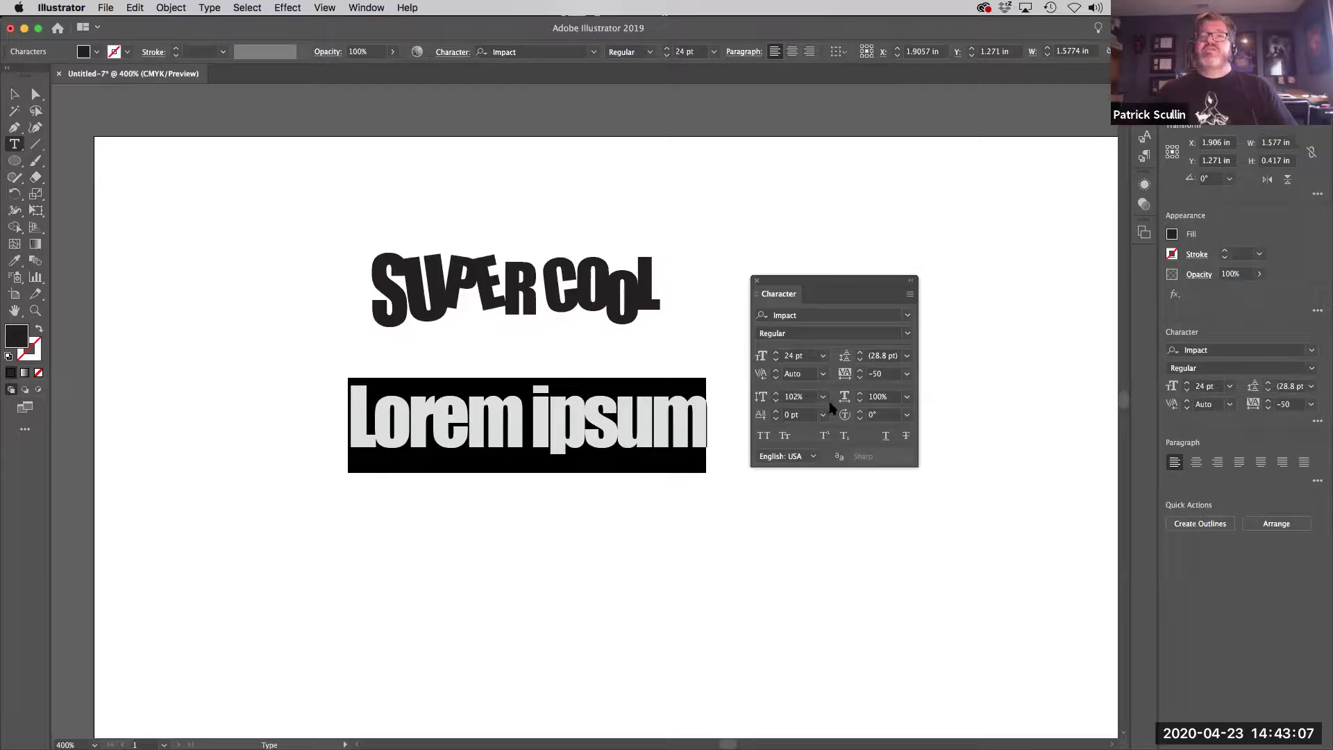
Step: Select only the final m of Lorem ipsum and set its baseline shift to 1 pt
left_click(409, 412)
left_click_drag(703, 431, 674, 432)
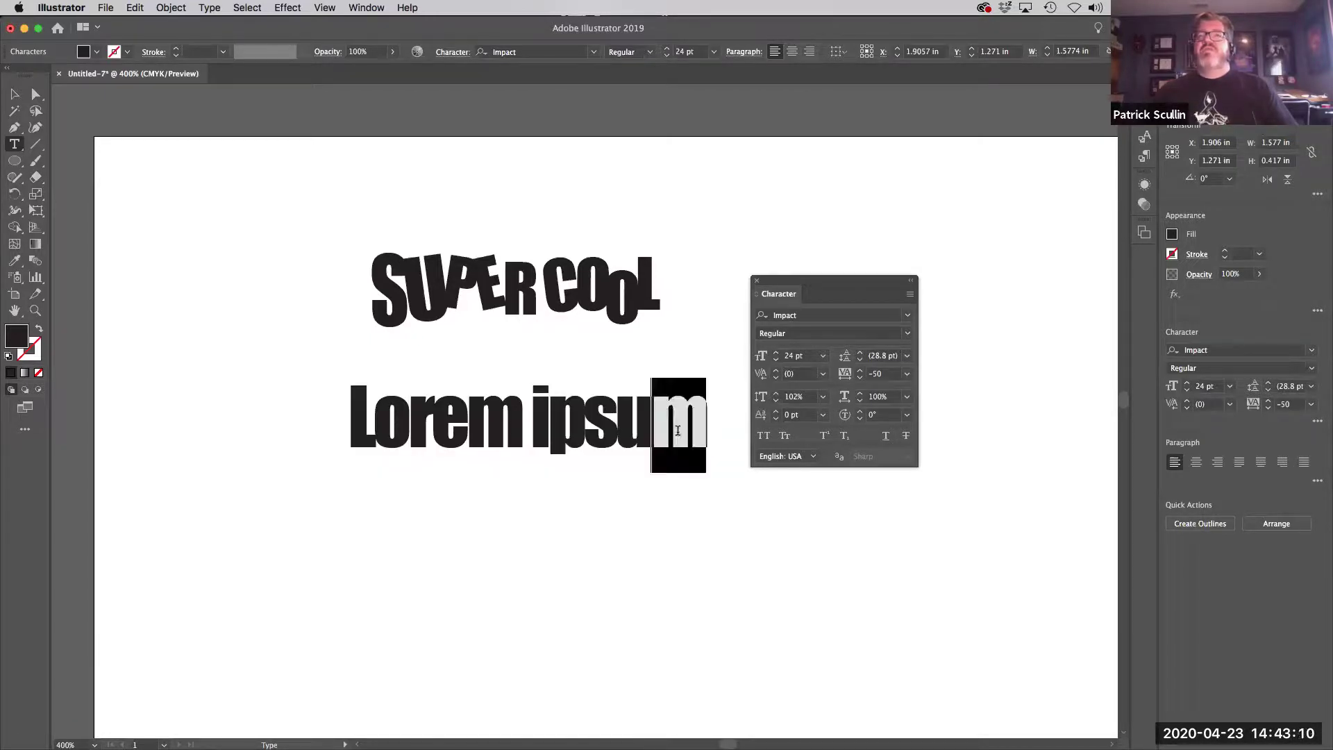
left_click(775, 412)
key("Up")
key("Up")
key("Down")
key("Down")
key("Down")
key("Down")
key("Down")
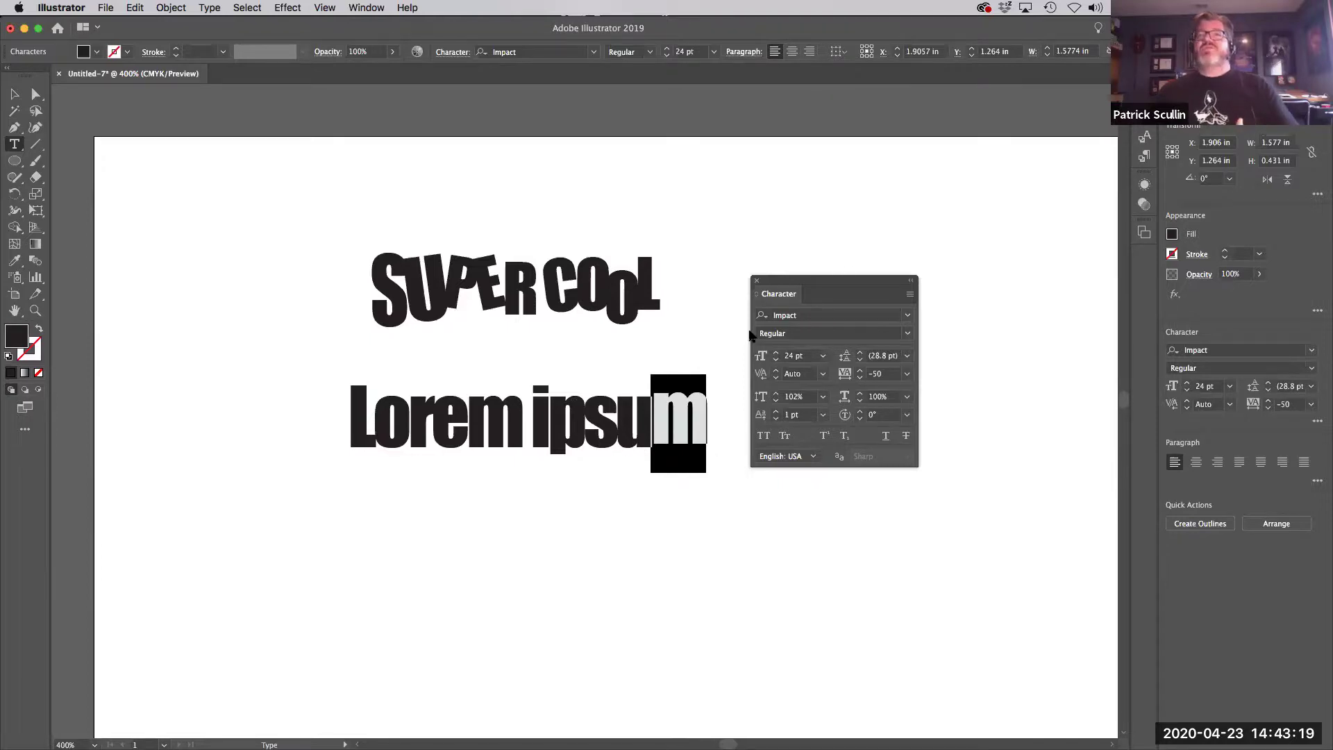
Step: Select the SUPER COOL lettering, activate the Touch Type tool and move the Character panel farther from the text
left_click(15, 94)
left_click(413, 295)
left_click(14, 144)
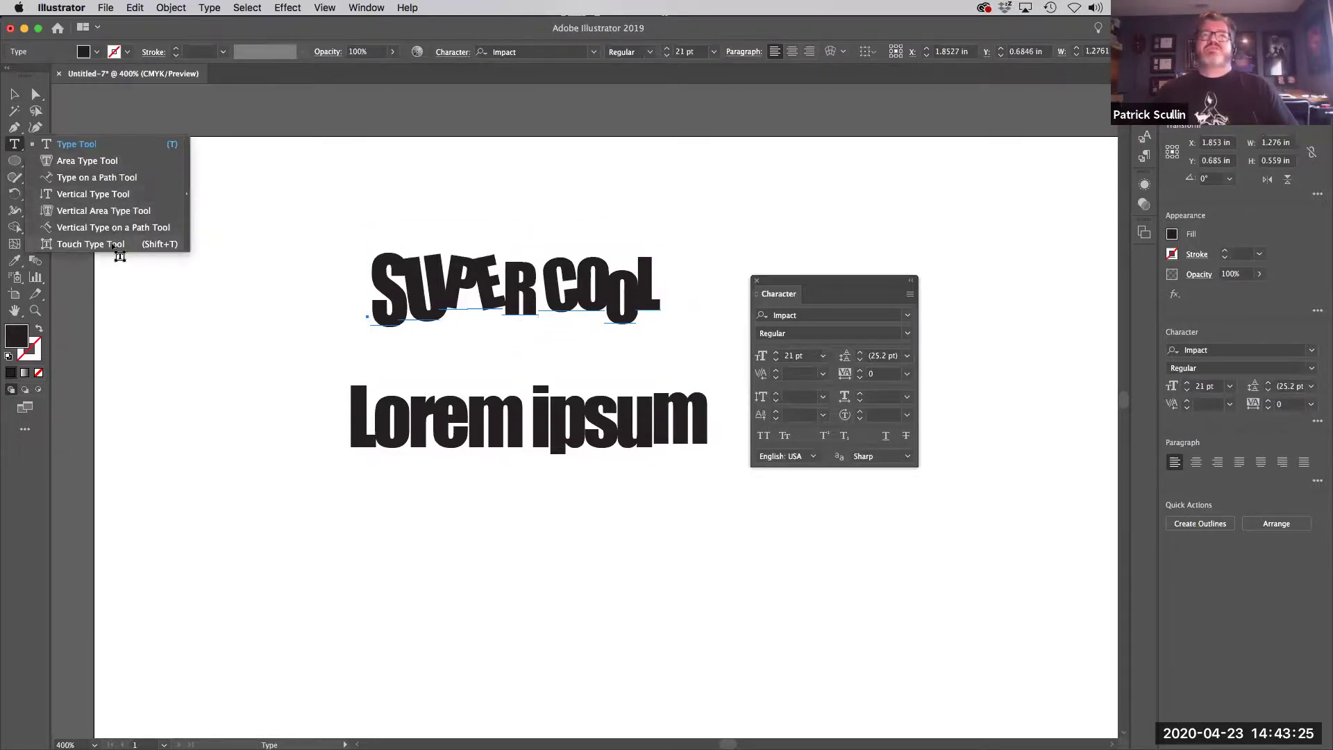
left_click(114, 247)
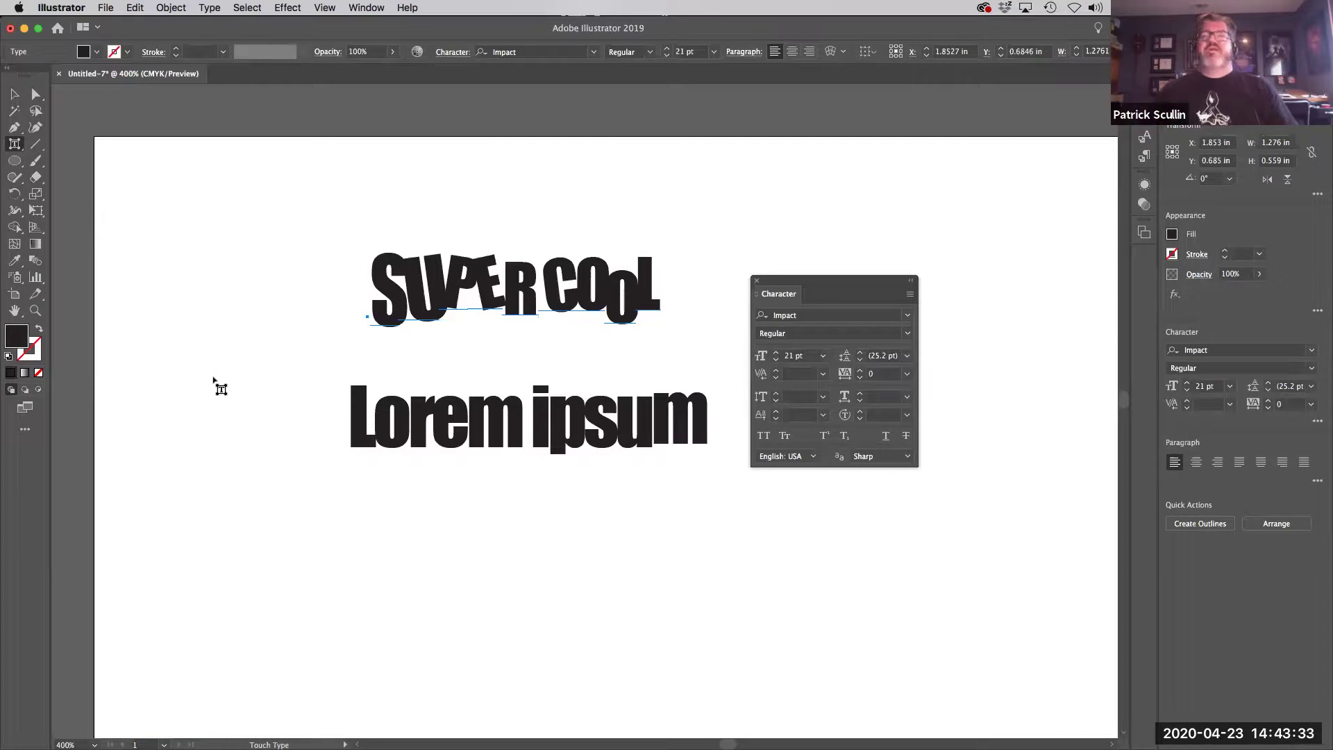
left_click_drag(802, 279, 809, 252)
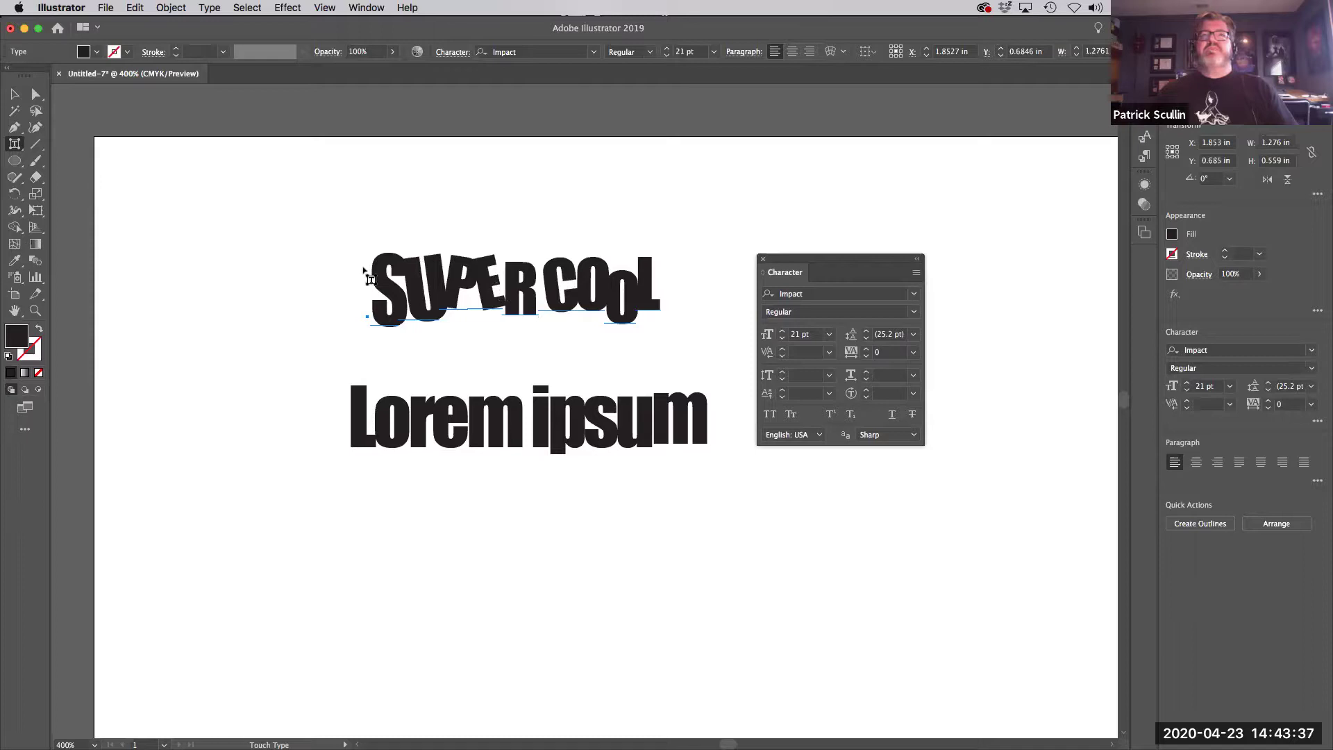
left_click(14, 145)
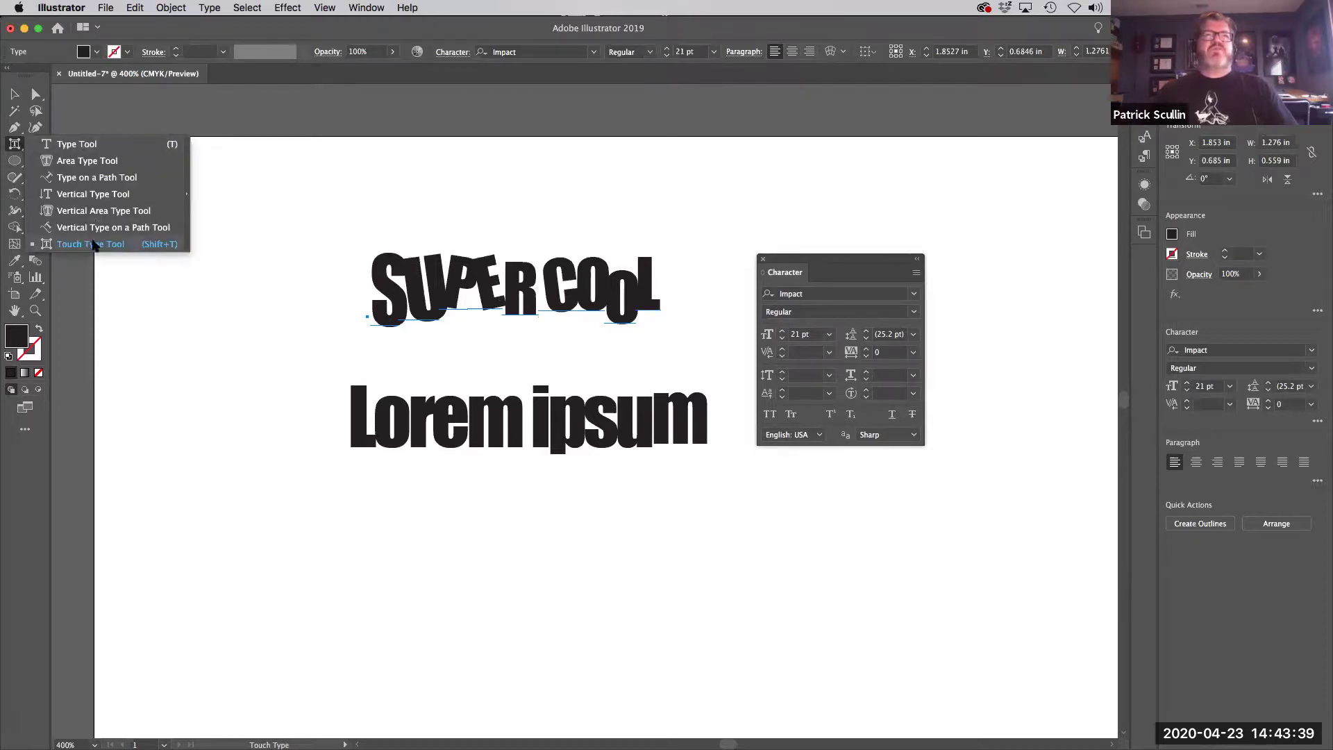
left_click(863, 262)
left_click_drag(856, 262, 914, 252)
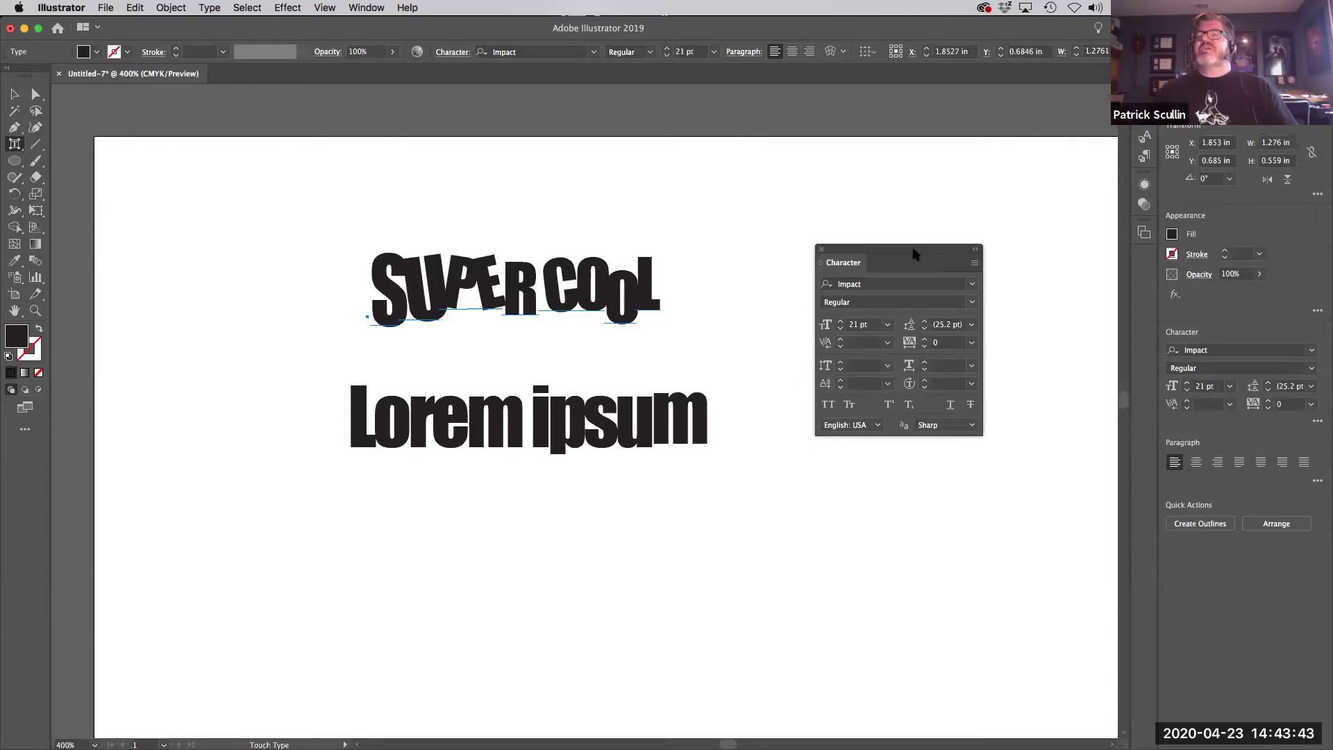
Step: Open the Paragraph panel, float it separately from OpenType and line the Character panel up directly below it
left_click(1144, 156)
left_click_drag(997, 84, 718, 114)
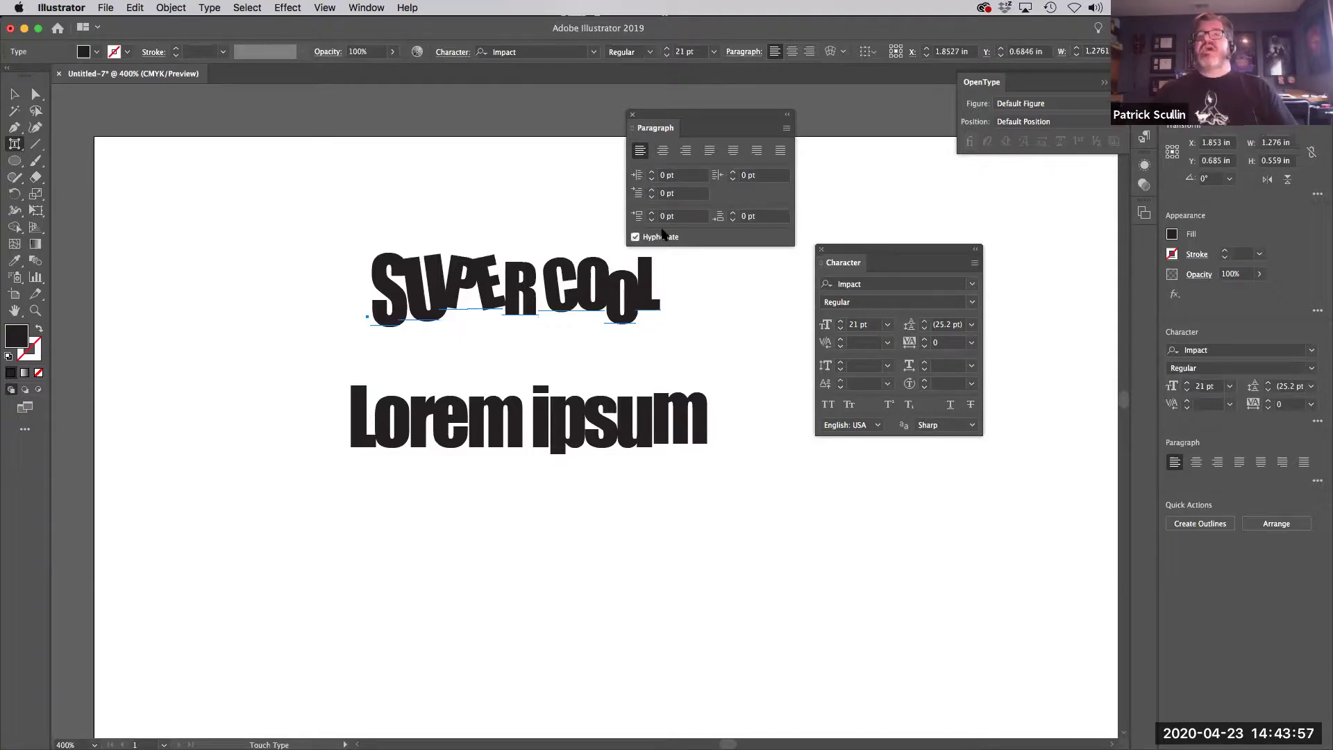
left_click_drag(710, 113, 817, 86)
left_click_drag(860, 250, 782, 228)
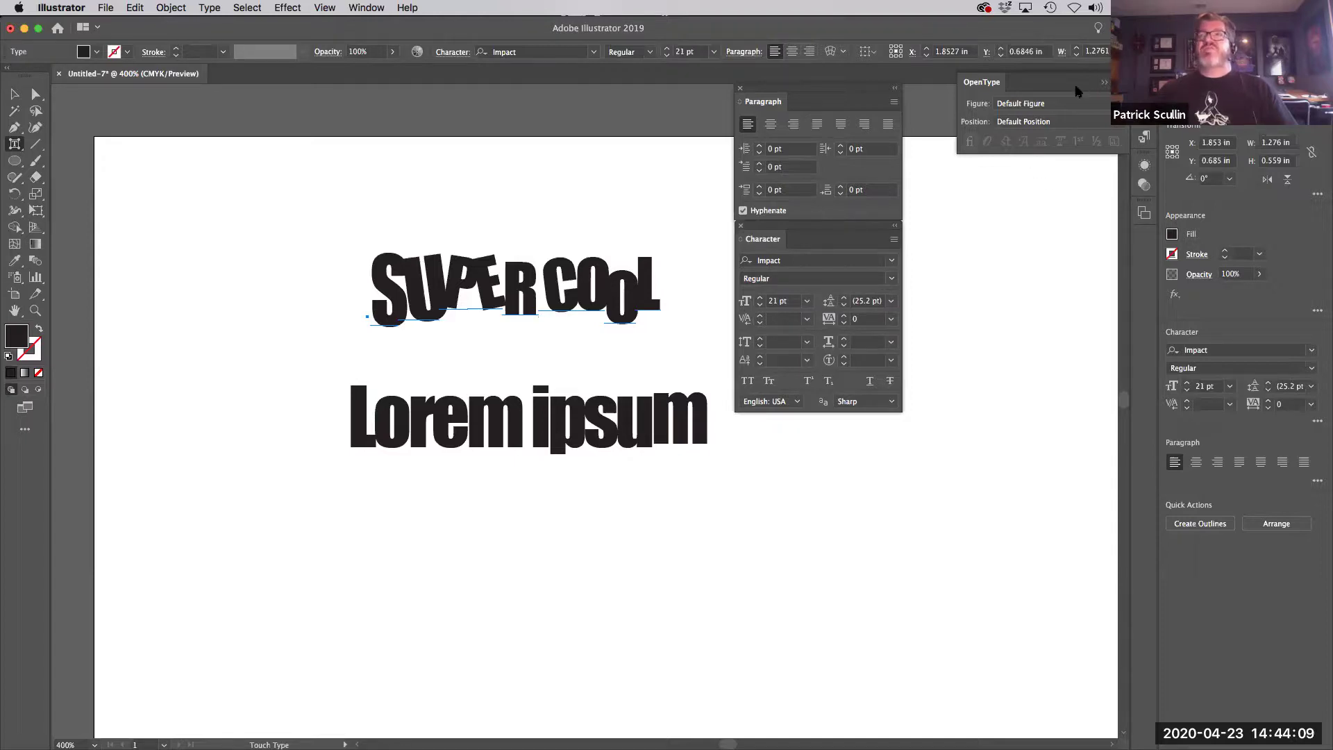
Step: Collapse the OpenType panel, then view the Character Styles and Paragraph Styles group and collapse it again
left_click(1105, 83)
key("shift+F11")
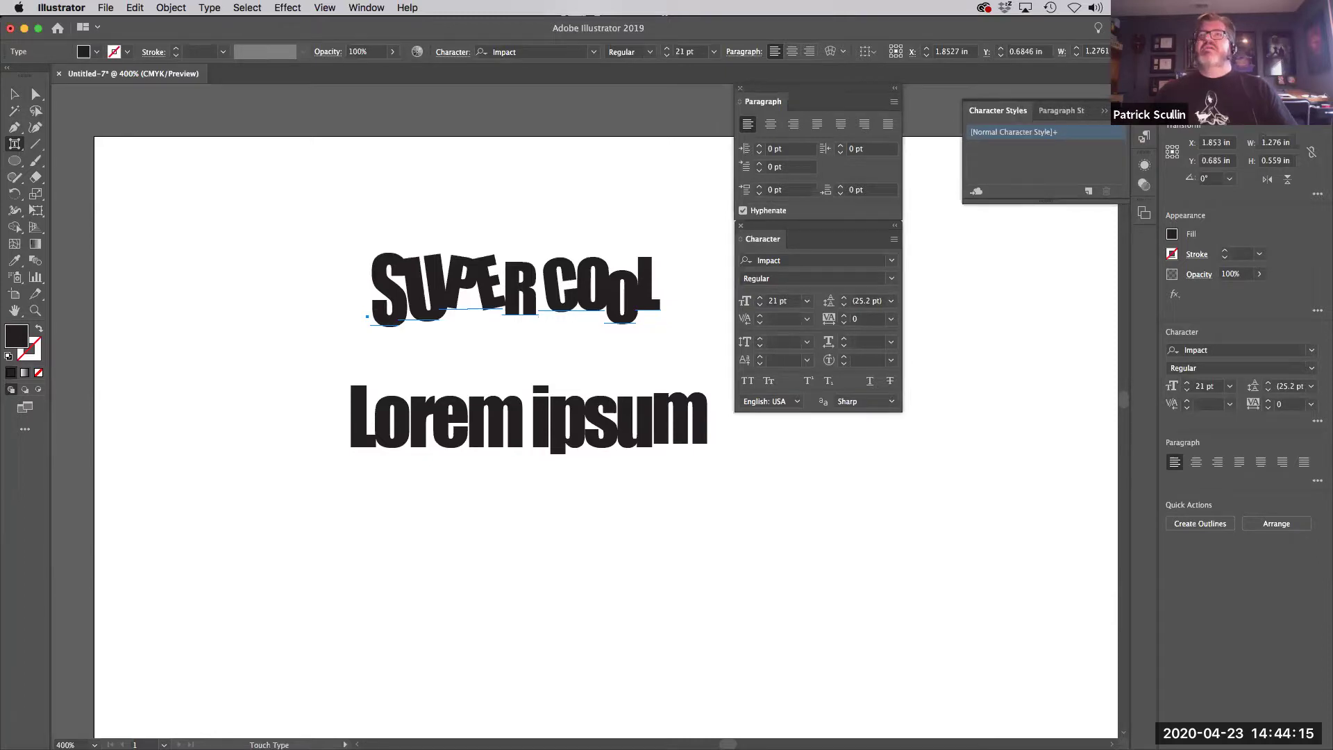
left_click(1105, 113)
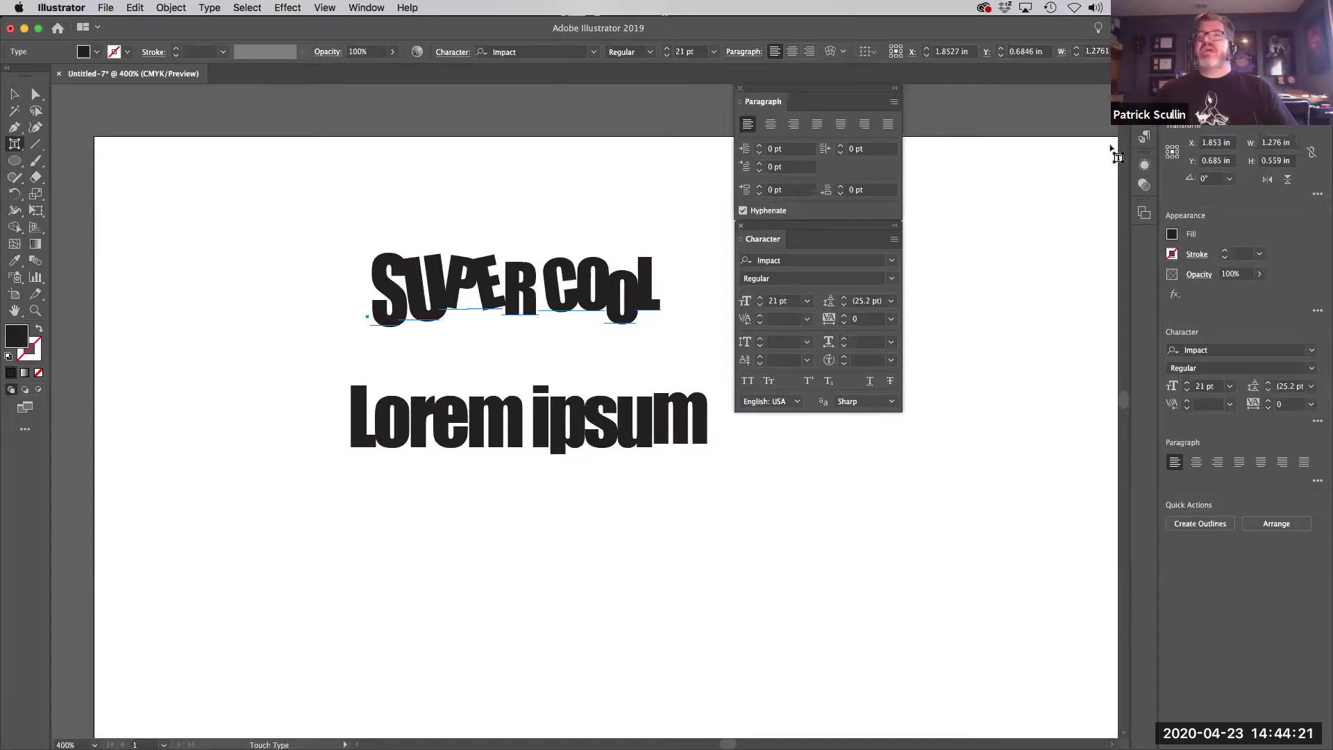
Step: Move the Paragraph and Character panels and SUPER COOL out of the way, and shift Lorem ipsum up into the cleared space
left_click_drag(806, 229, 966, 296)
left_click_drag(786, 90, 942, 123)
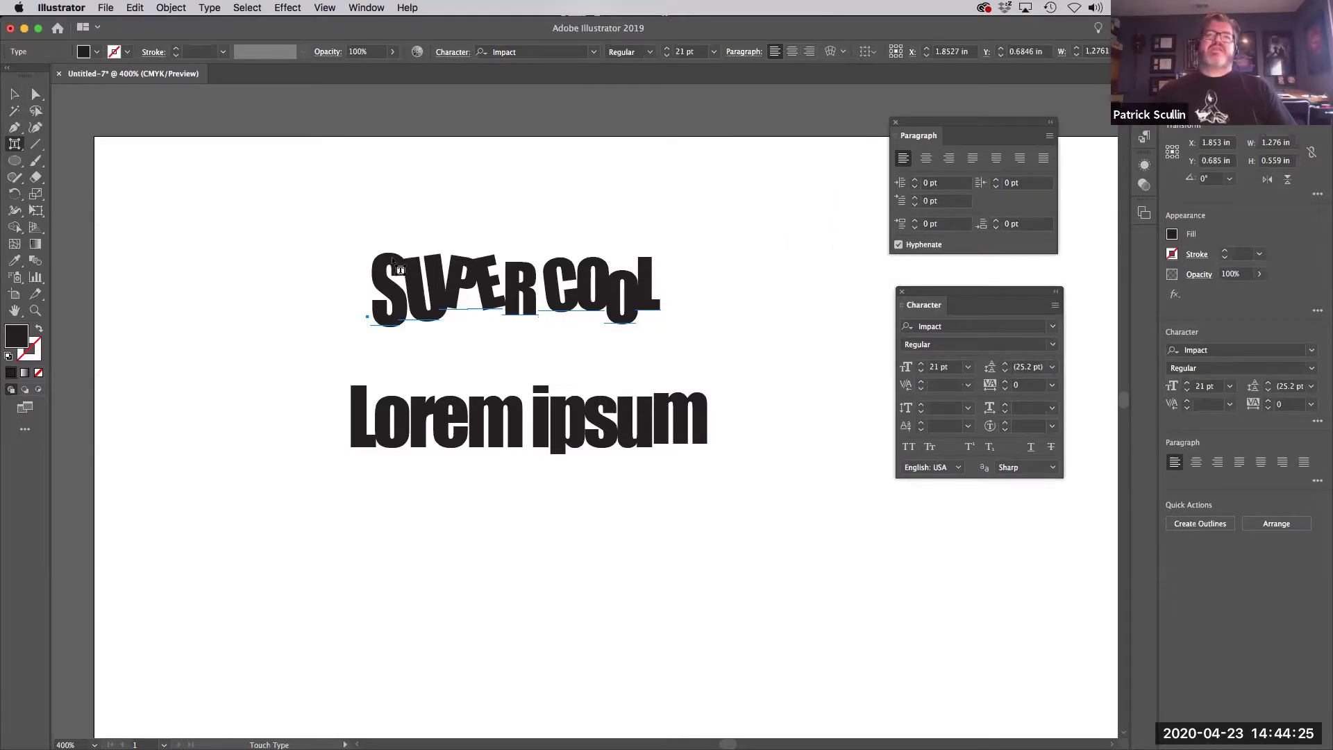
left_click(14, 94)
left_click_drag(555, 305, 858, 555)
left_click_drag(630, 441, 569, 308)
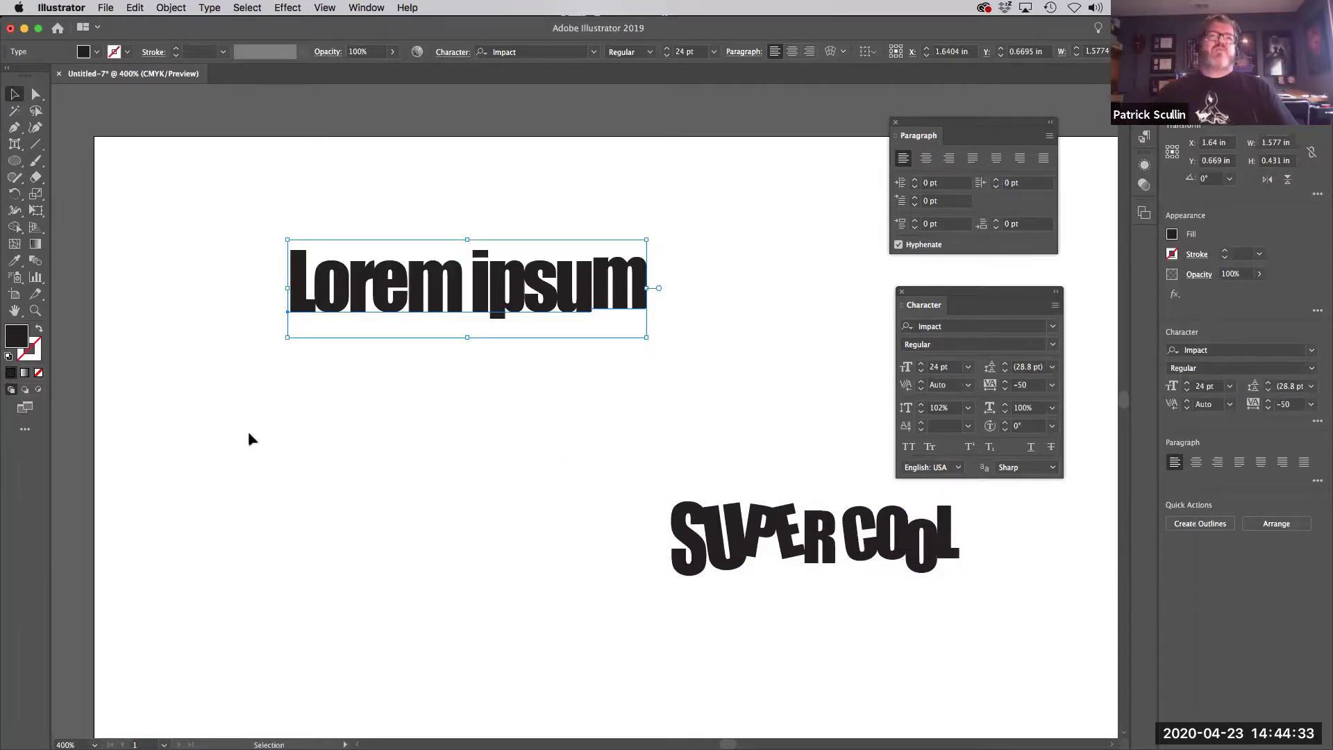
Step: Enlarge the Lorem ipsum text to about 2.05 in wide, reposition it and convert it to outlines
left_click_drag(647, 339, 756, 359)
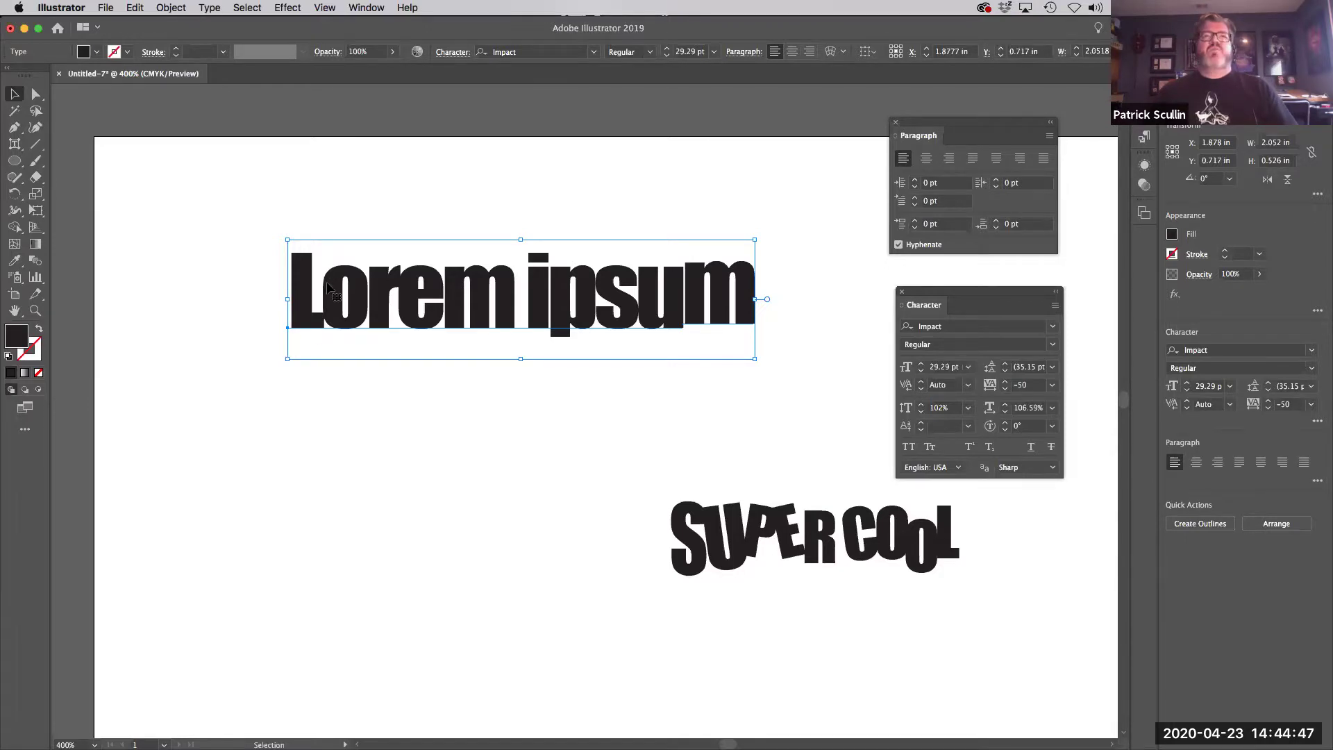
left_click_drag(328, 289, 373, 258)
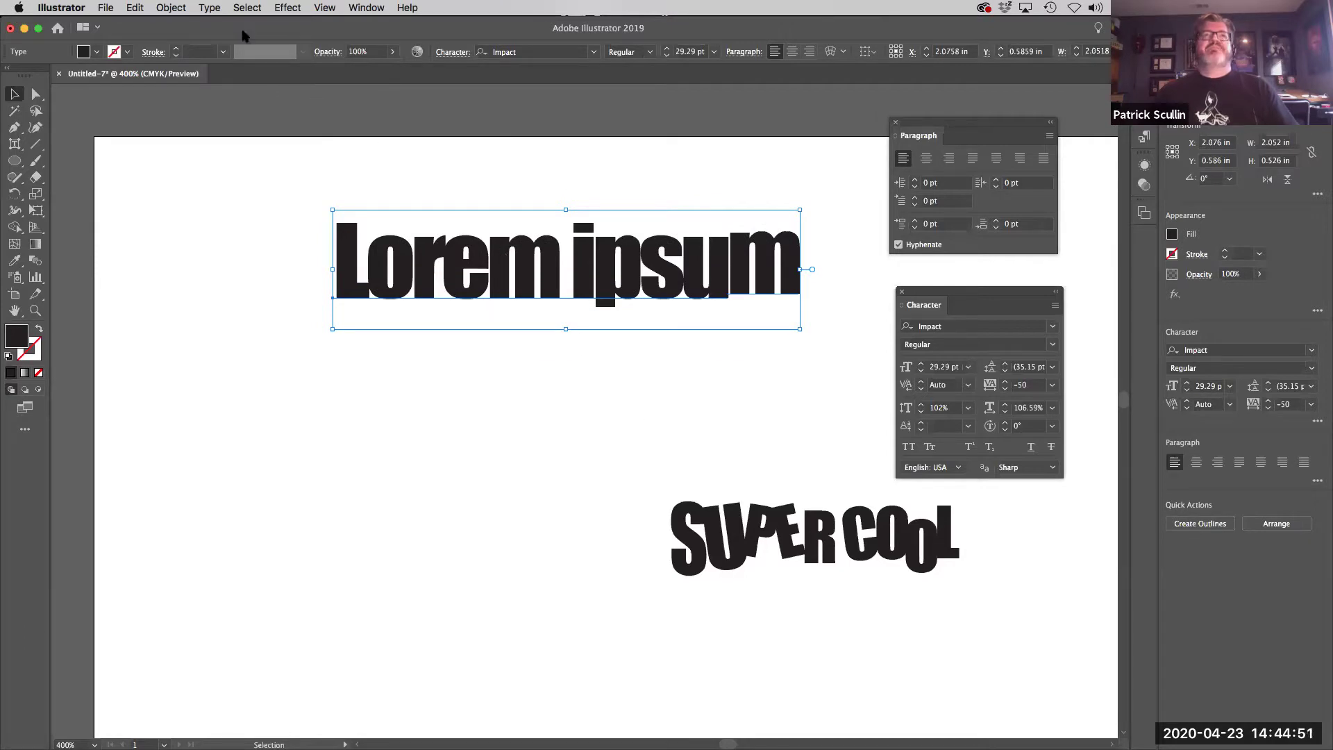
left_click(210, 8)
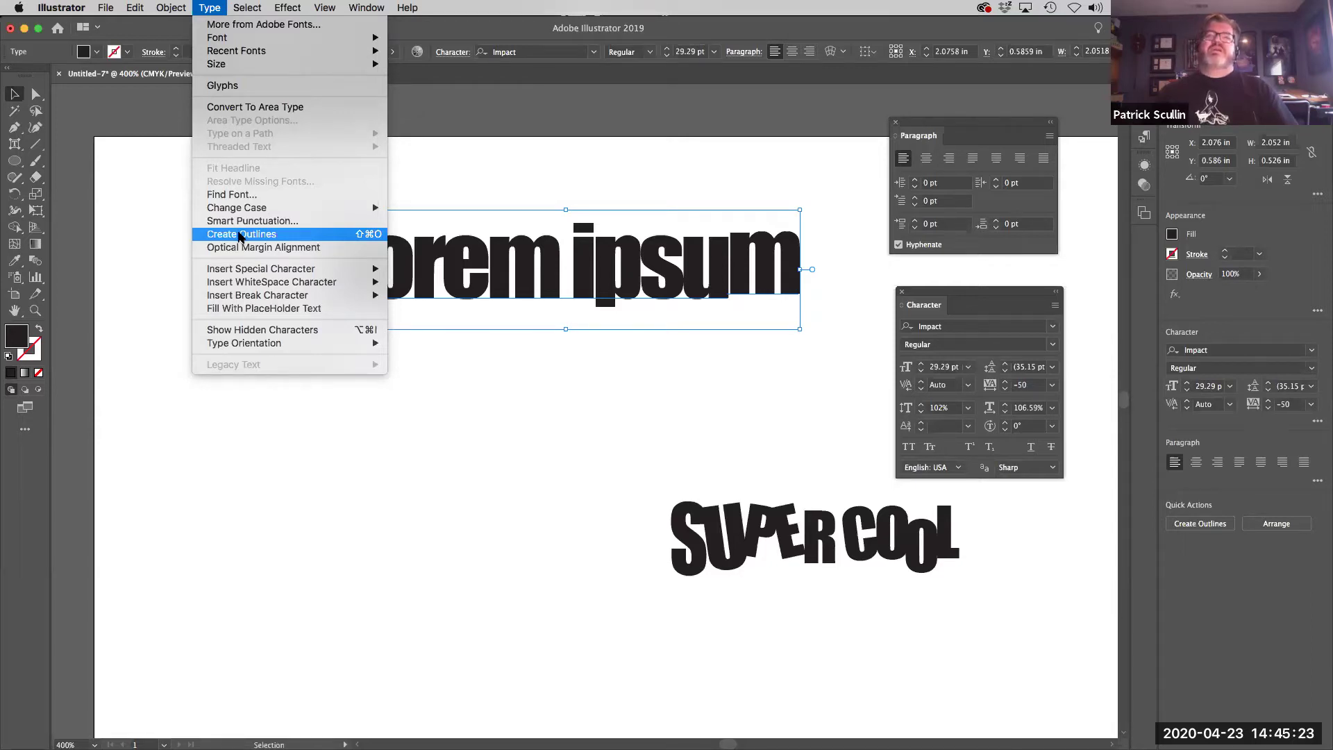
left_click(239, 236)
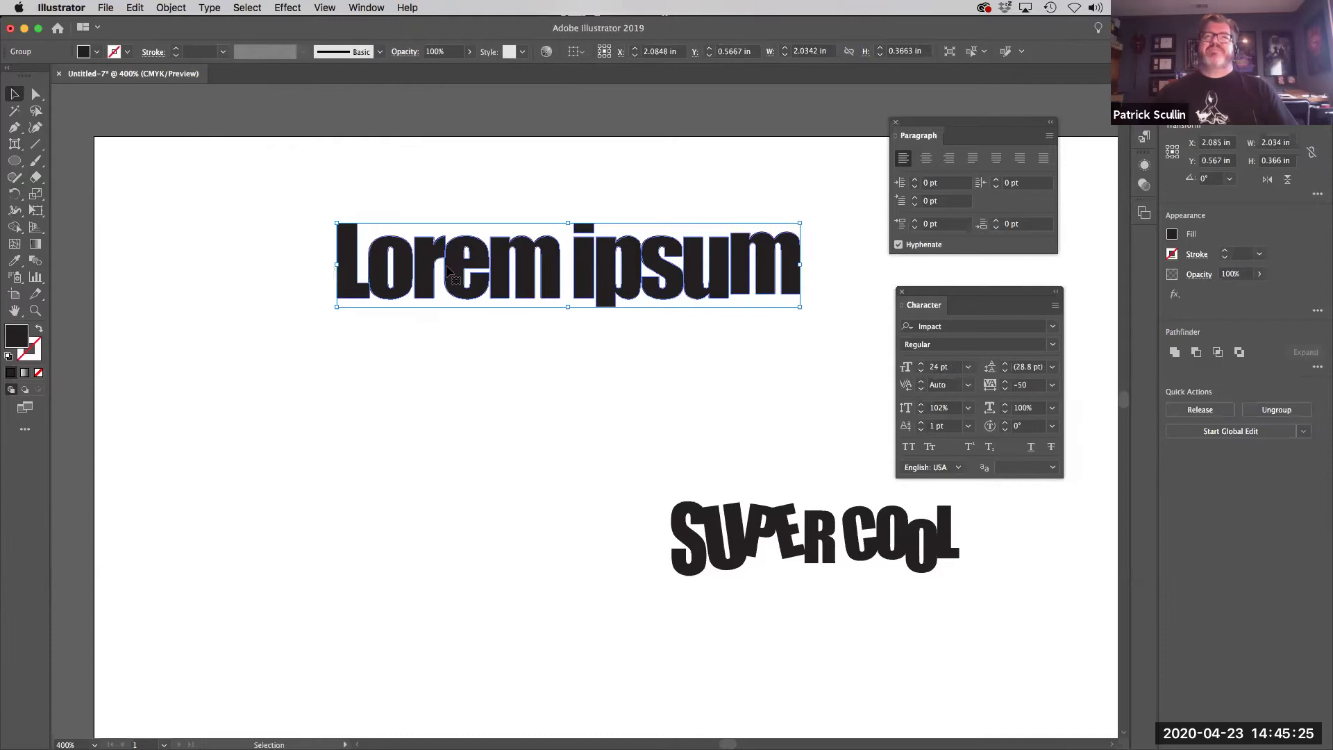
Step: Scale the outlined Lorem ipsum group up to about 2.59 in wide and reposition it on the artboard
left_click_drag(420, 264, 273, 232)
left_click_drag(654, 275, 776, 301)
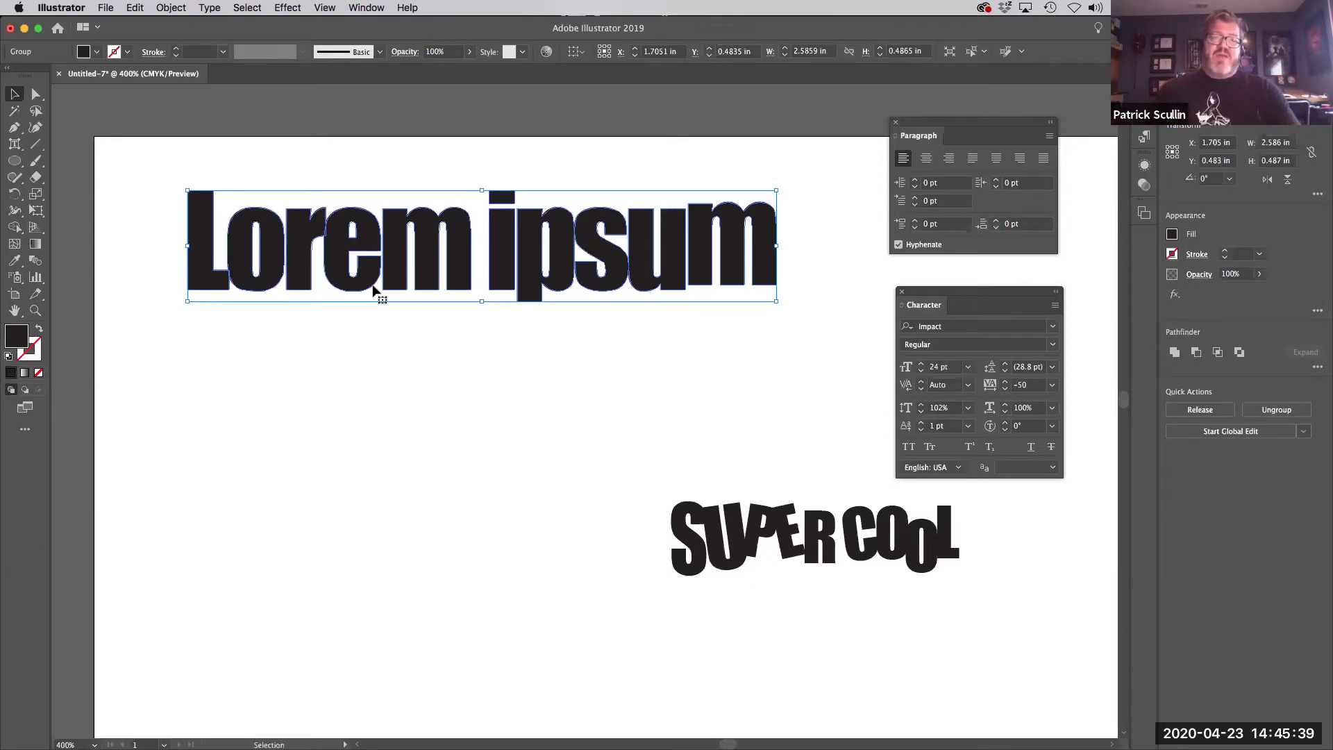
left_click_drag(384, 236, 432, 300)
left_click_drag(558, 324, 531, 306)
Step: Round the L's corners by about 0.03 in with the Direct Selection tool and move the letter below the word
left_click(37, 95)
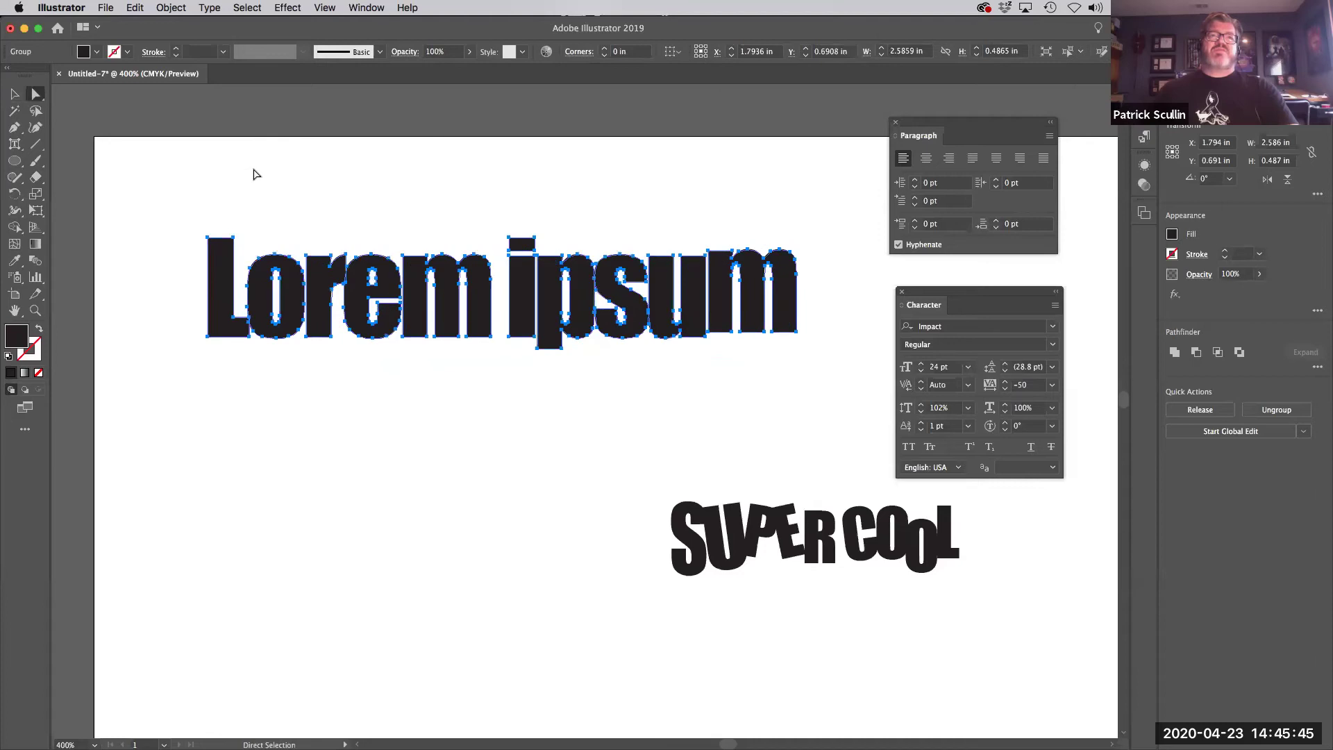
left_click(253, 172)
left_click(227, 277)
left_click_drag(227, 277, 268, 392)
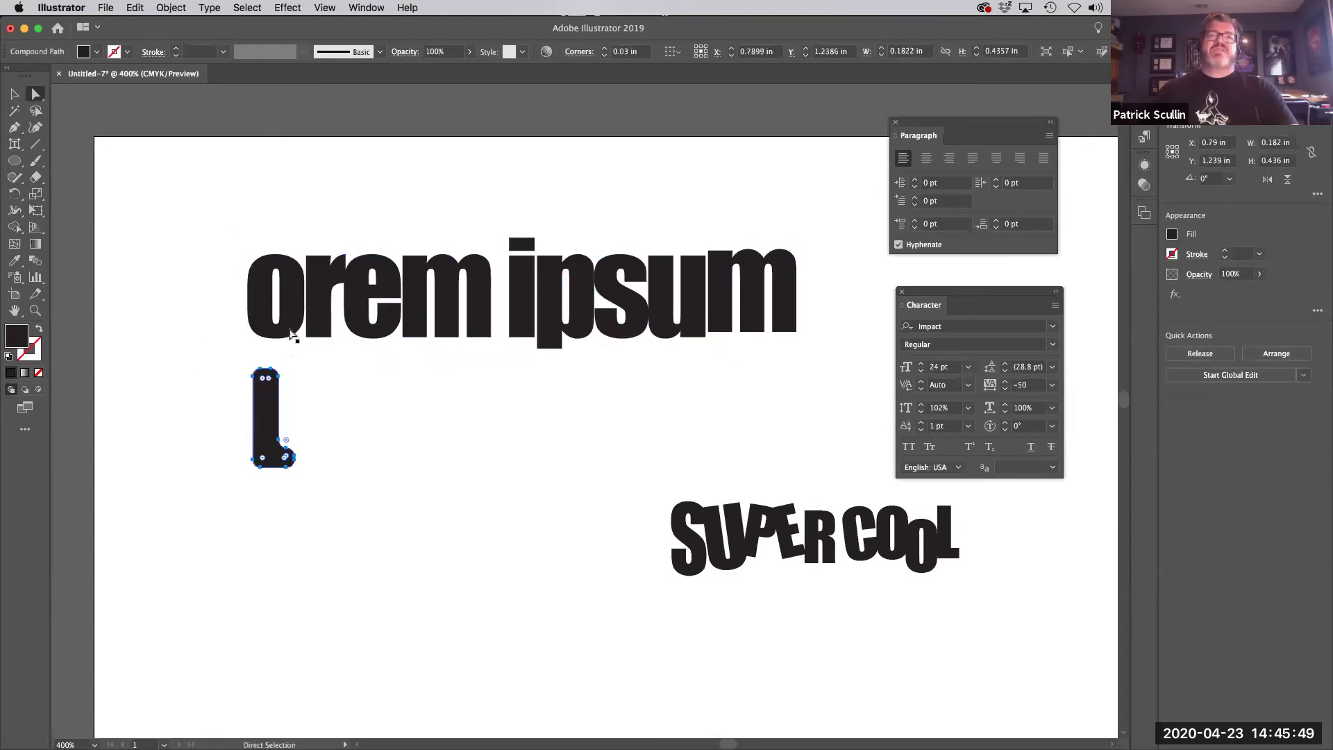
Step: Round the corners of the outlined letter r in the same way
left_click(295, 288)
left_click(322, 299)
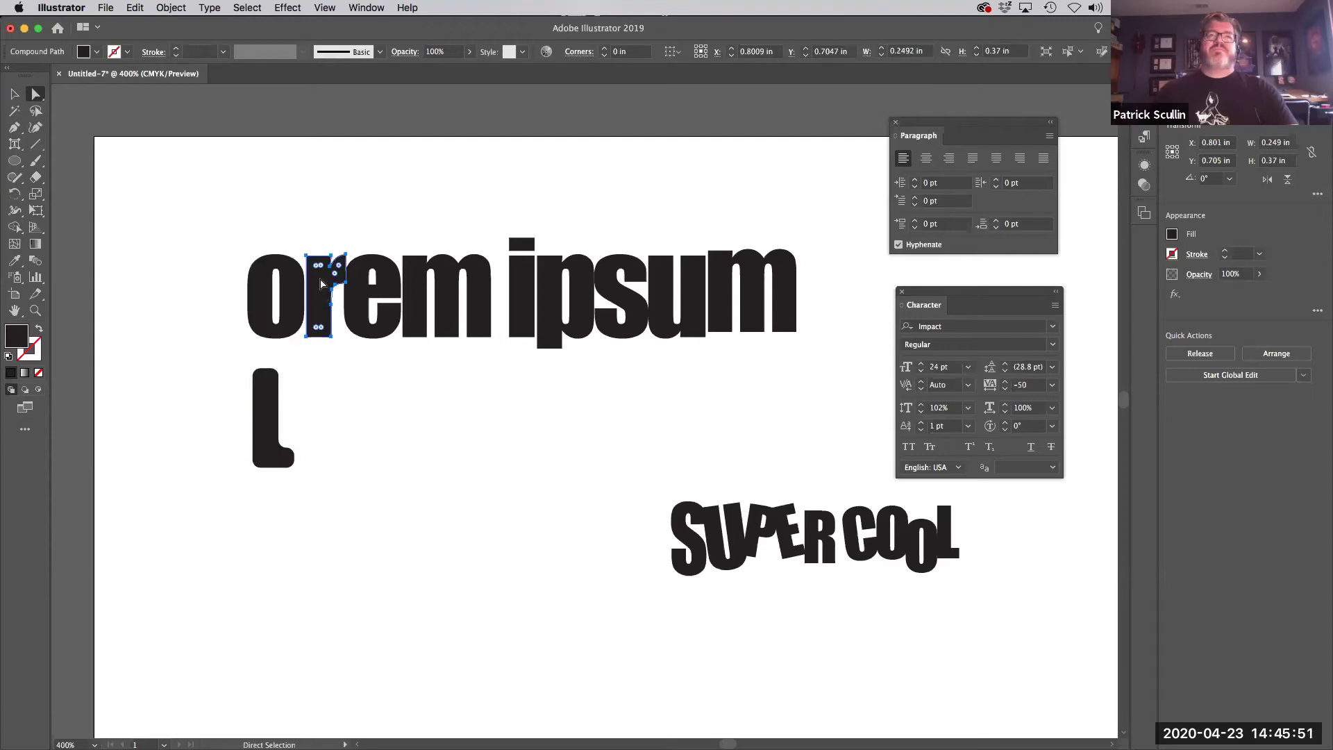
key("v")
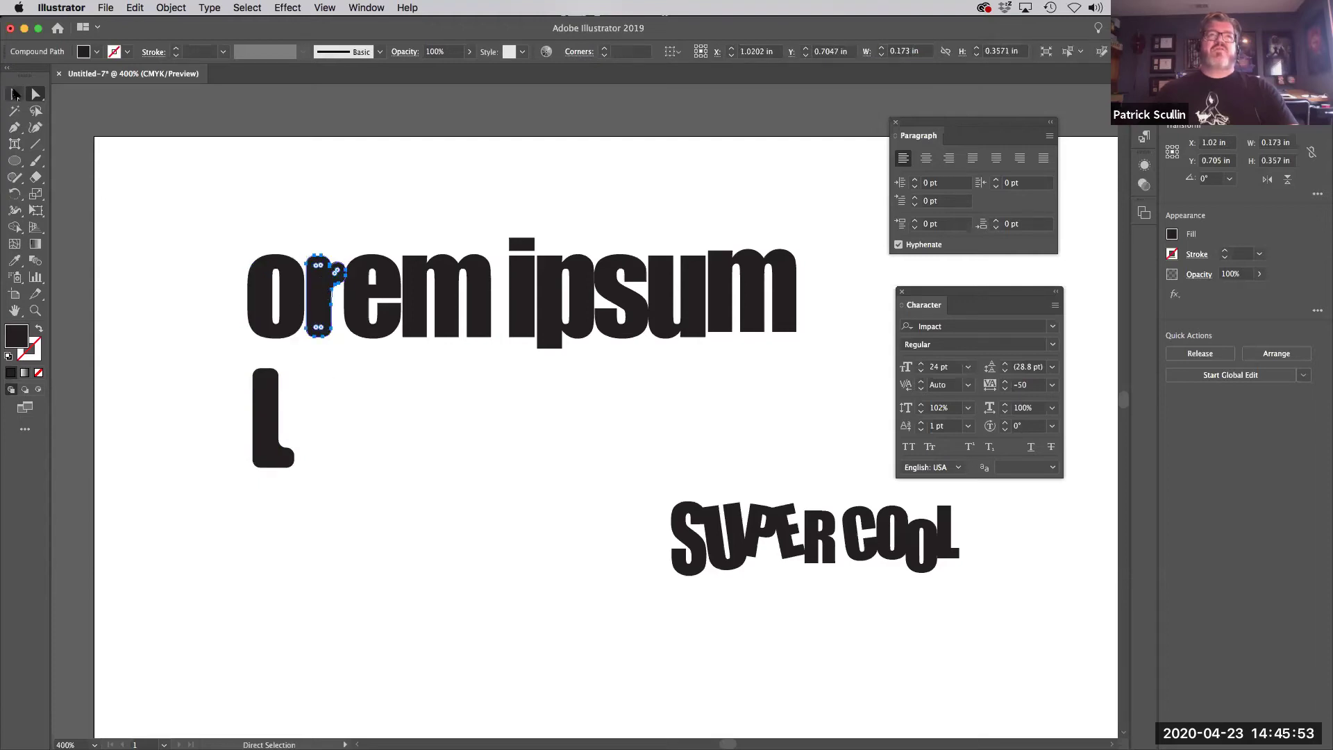
Step: Select the whole outlined Lorem ipsum group, including the detached L, with the Selection tool and move it around the artboard
left_click(497, 441)
left_click_drag(321, 306, 334, 393)
left_click(395, 241)
left_click(425, 366)
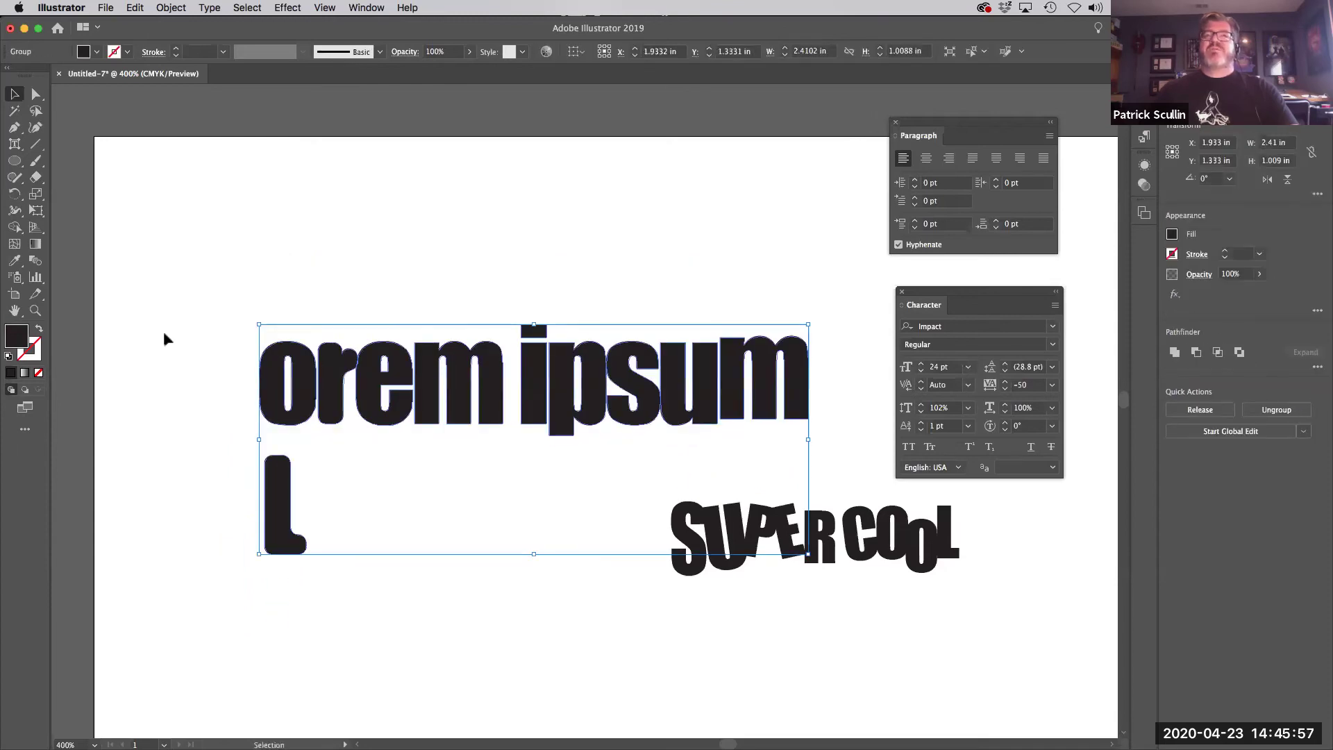
left_click_drag(357, 406, 349, 322)
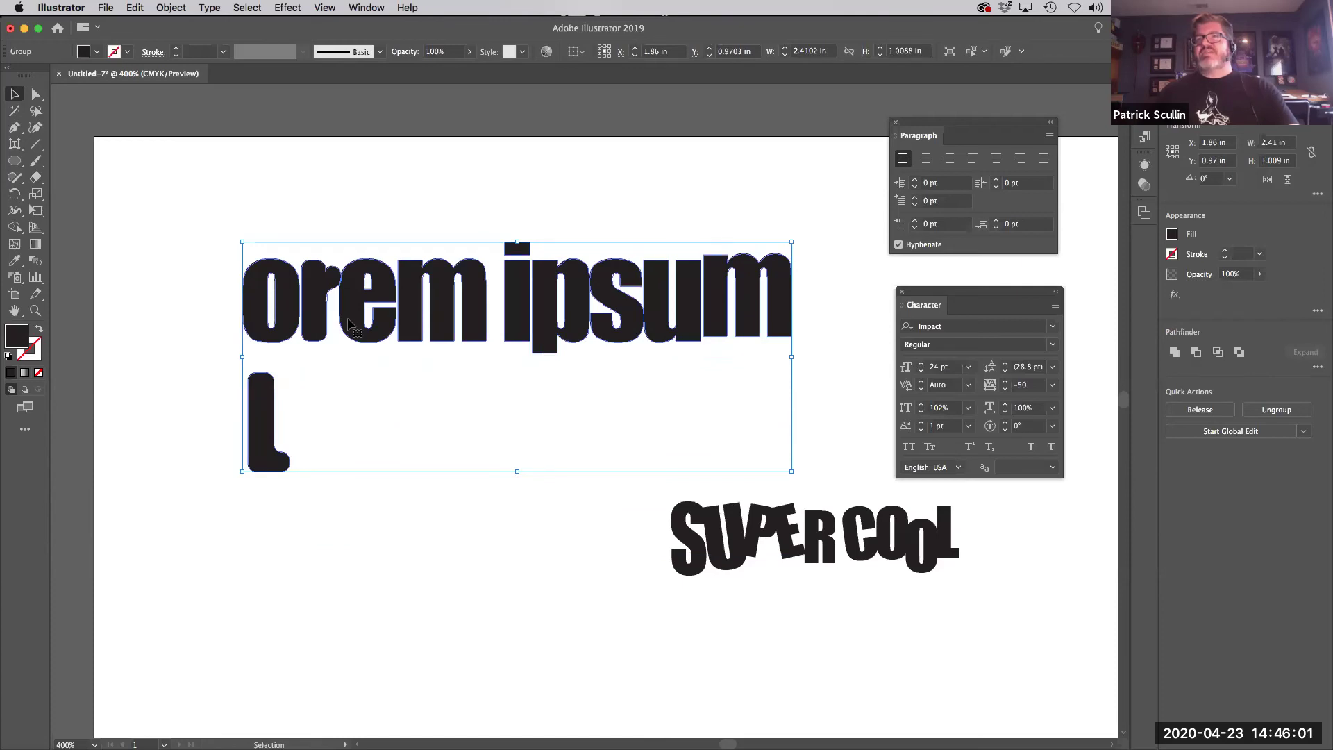